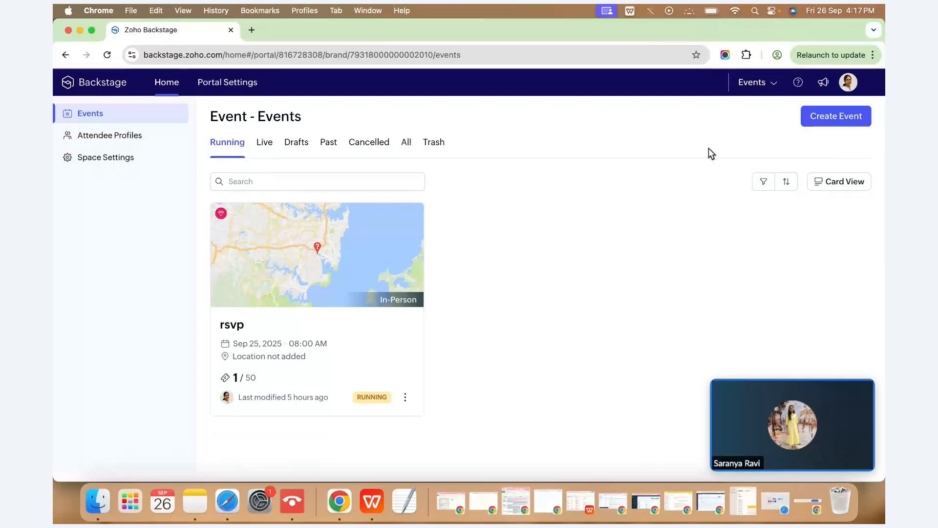
Start a new event from the Events list using Create Event.
left_click(843, 125)
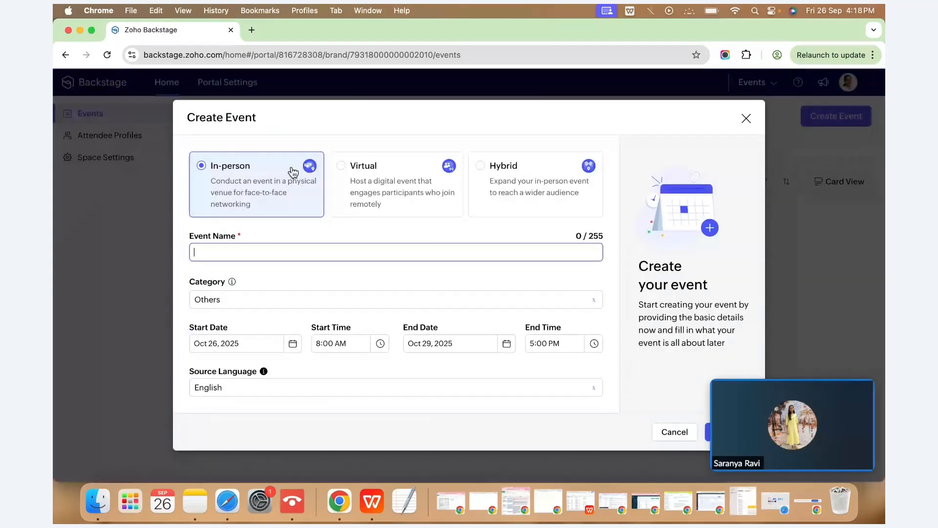
Name the event 'Executive Leadership Summit 2025' and set its category to Business.
left_click(236, 249)
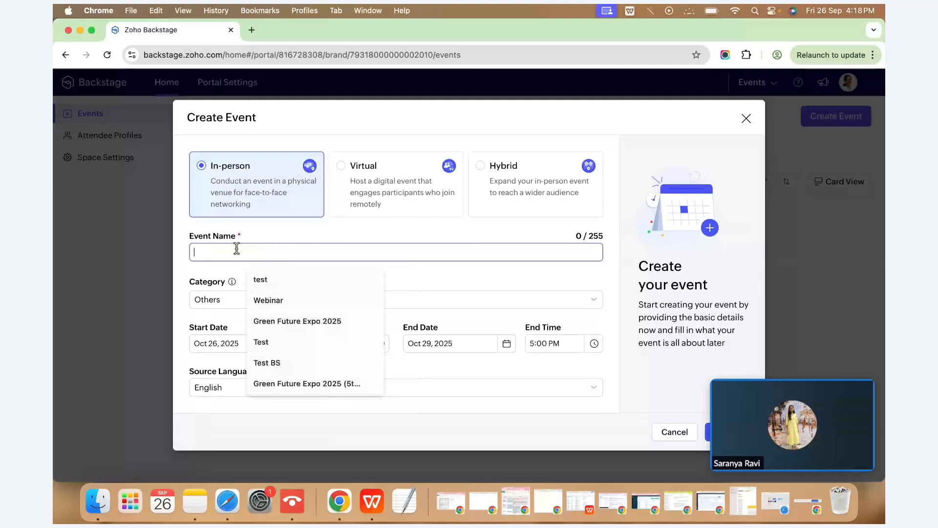
type("Executive")
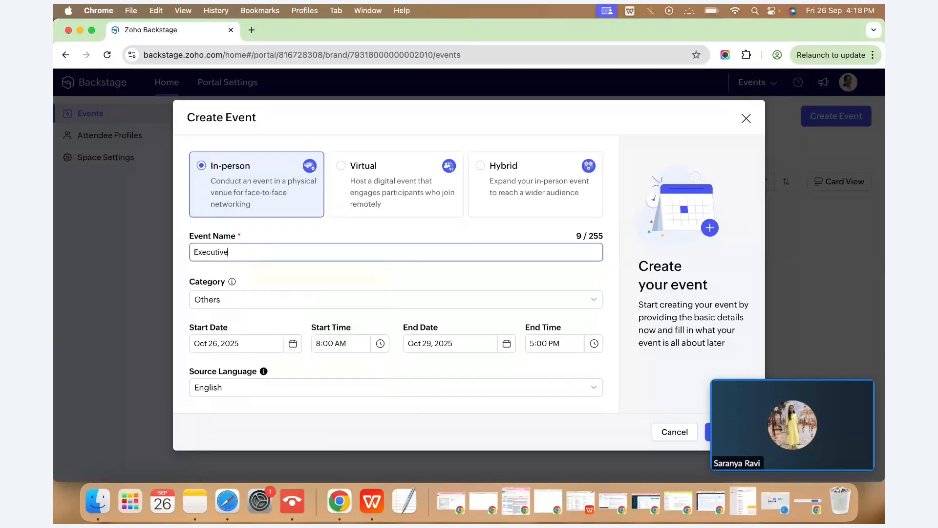
type(" Leadership")
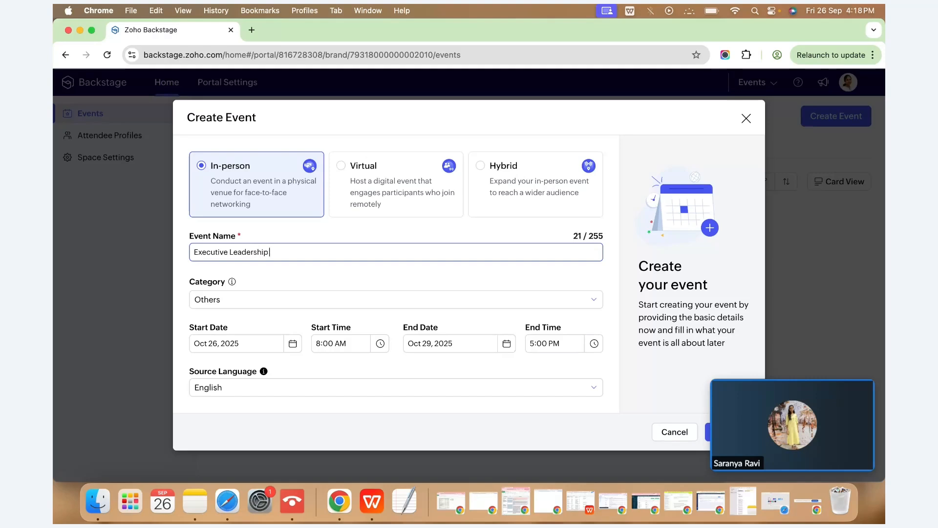
type(" Summit 2025")
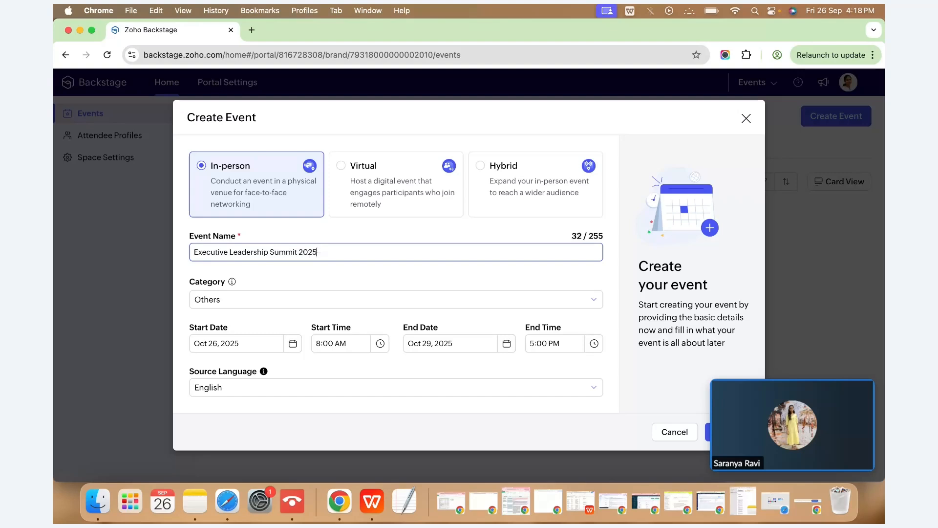
left_click(281, 299)
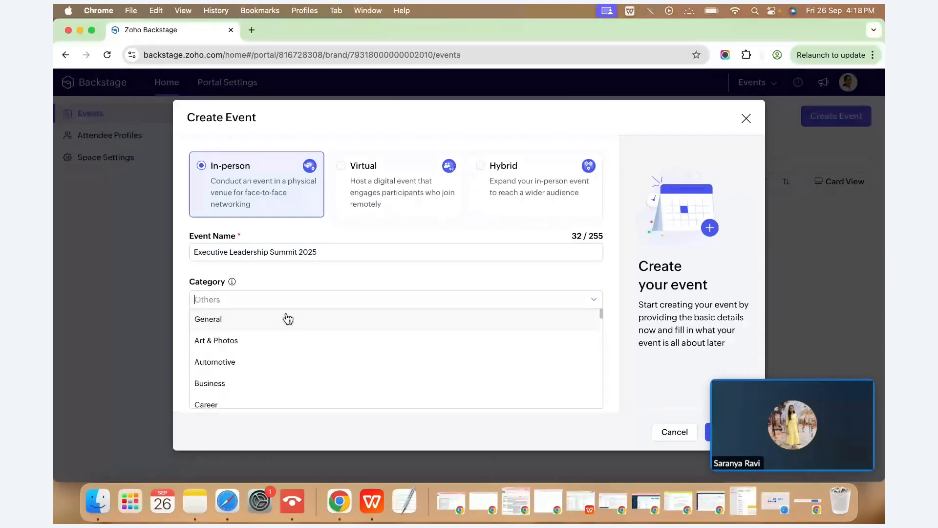
left_click(286, 383)
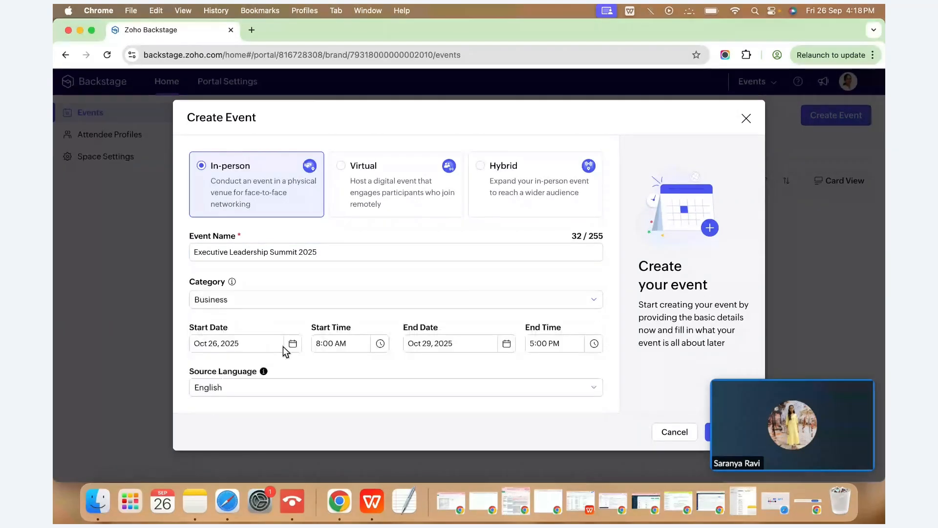
Set the start and end dates to Sep 30, 2025 and create the event.
left_click(283, 346)
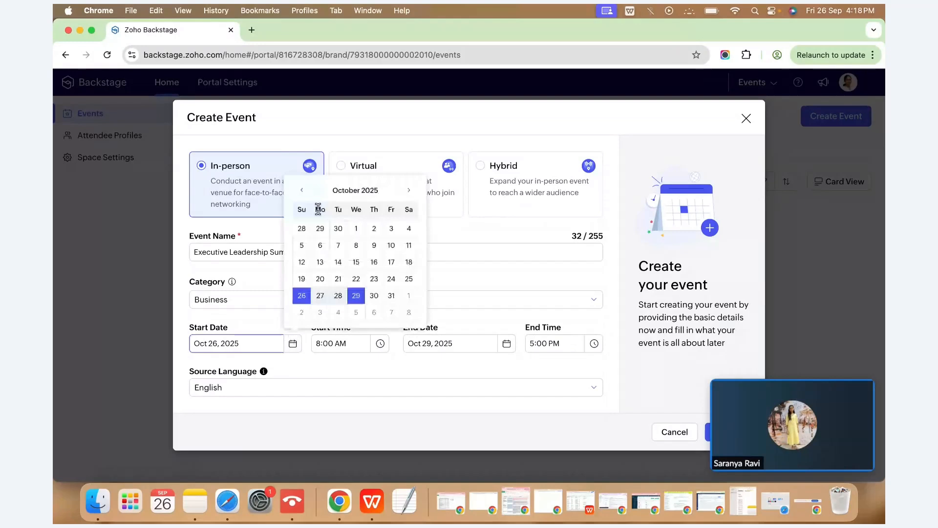
left_click(302, 191)
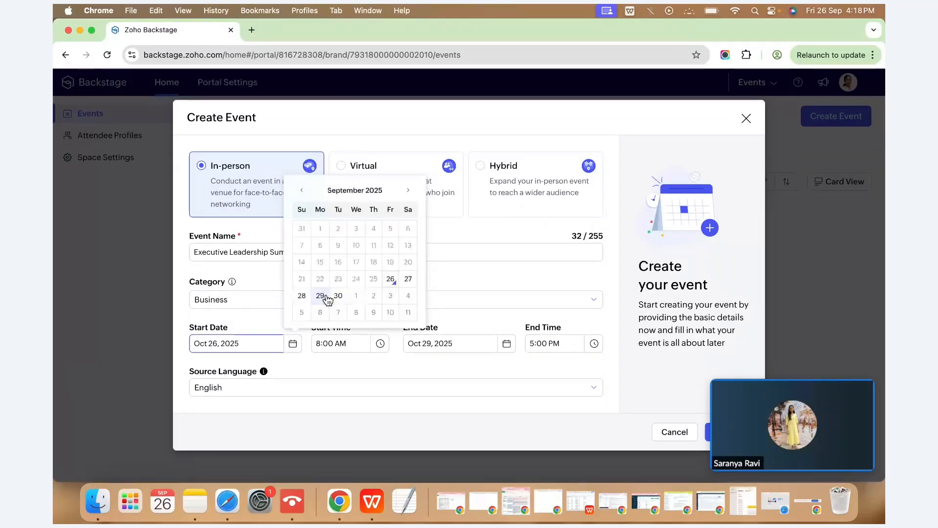
left_click(337, 295)
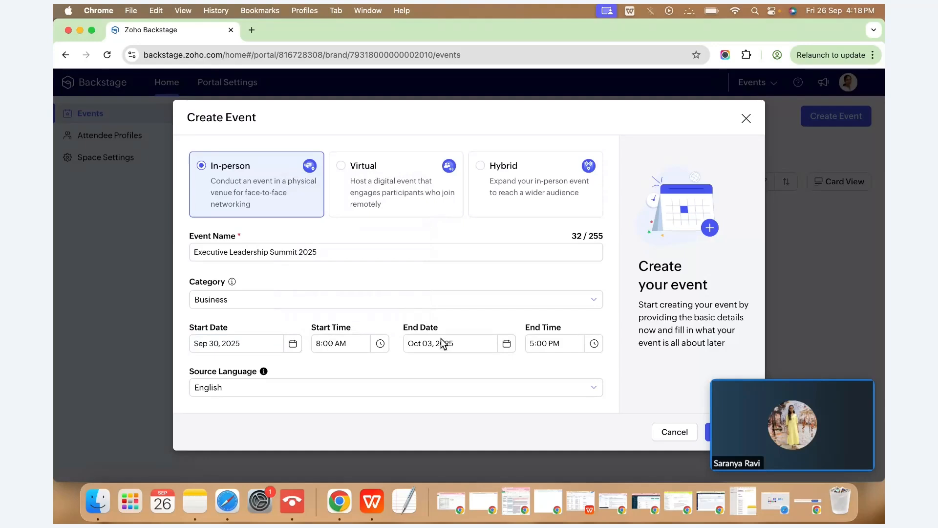
left_click(506, 345)
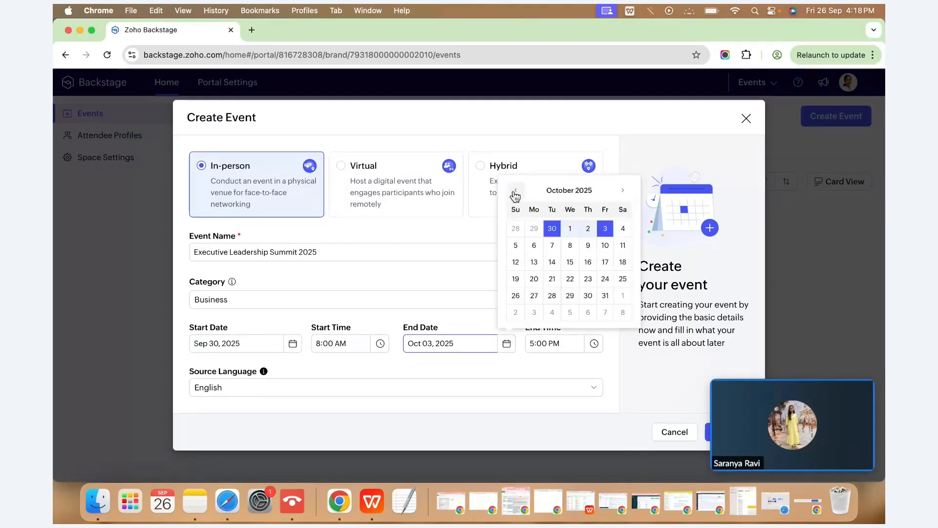
left_click(552, 228)
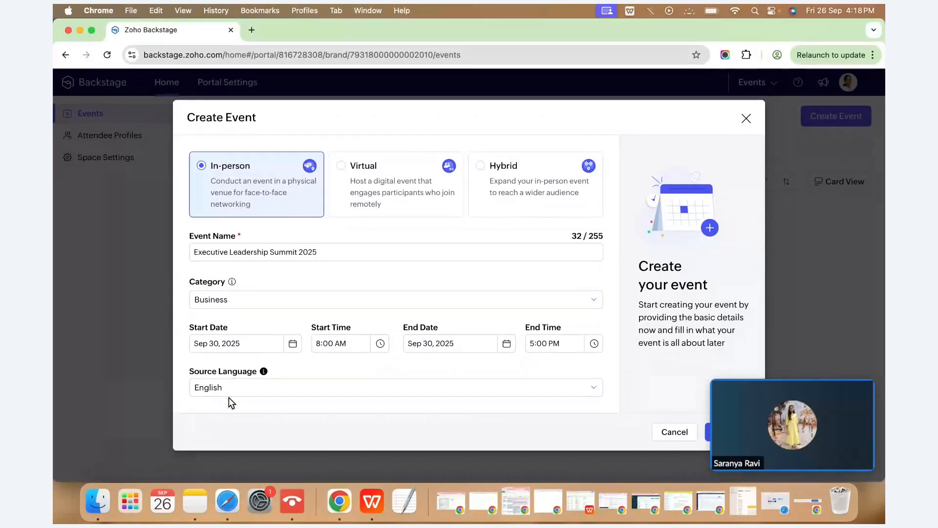
mouse_move(856, 386)
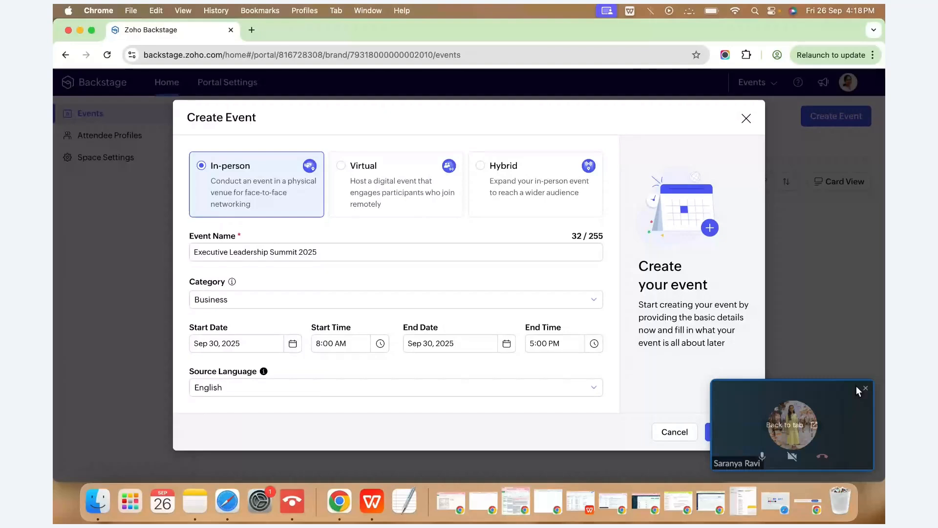
left_click(717, 430)
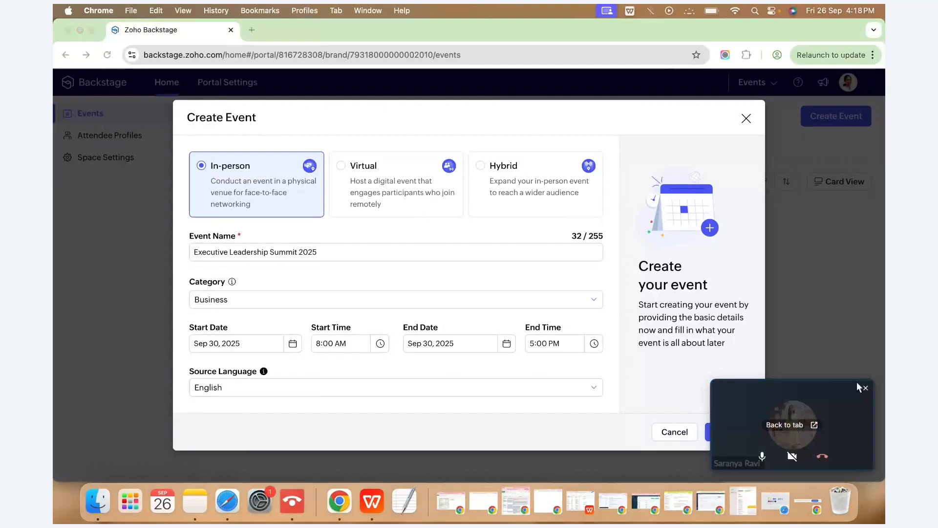
left_click(865, 388)
left_click(733, 437)
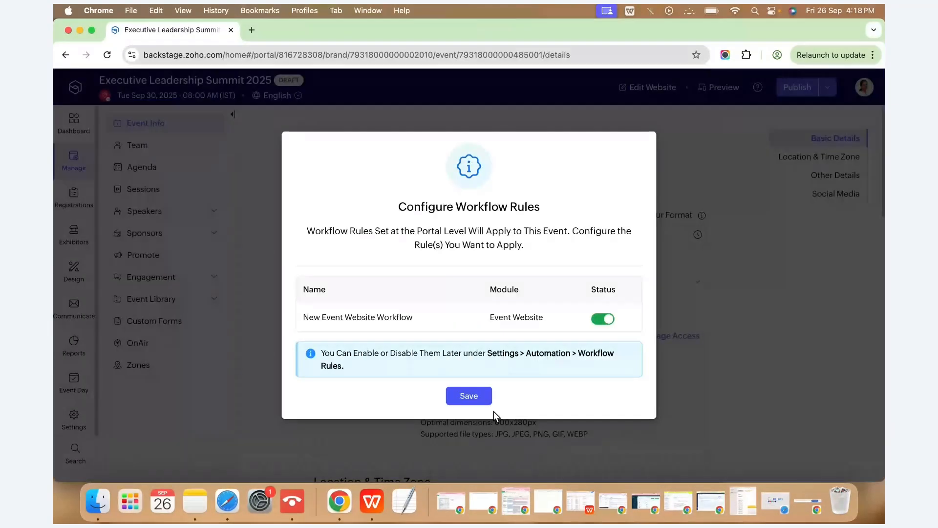
Save the new event's workflow rule settings and scroll down the Event Info page.
left_click(489, 402)
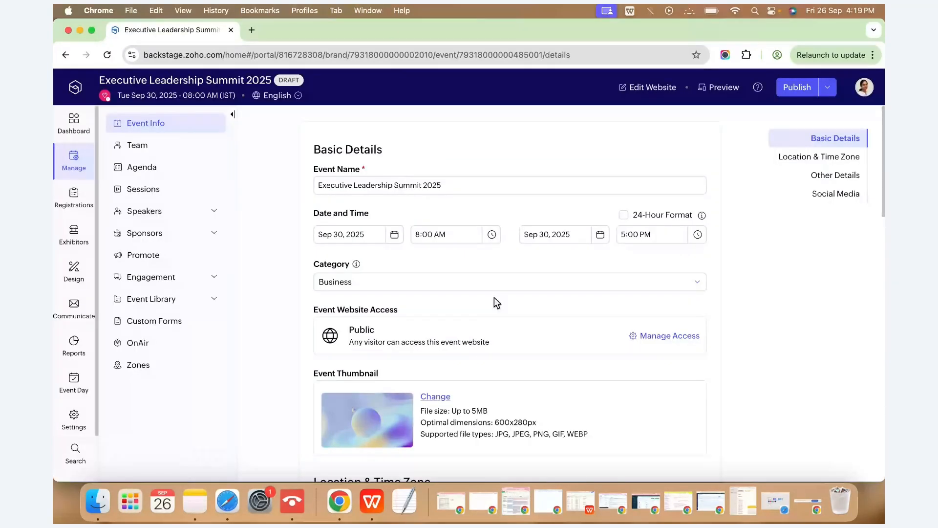
scroll(494, 297, "down", 5)
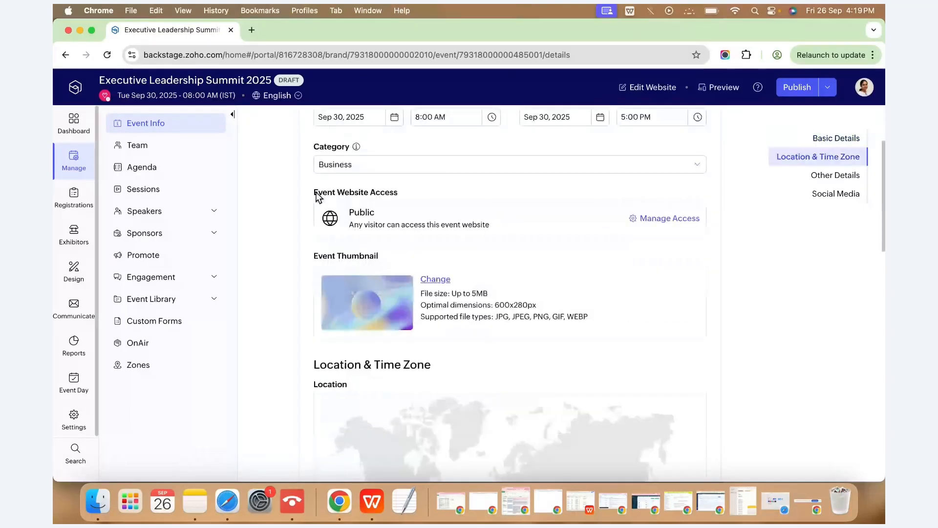
Keep the event website Public but exclude it from search engine results, then save.
left_click(652, 221)
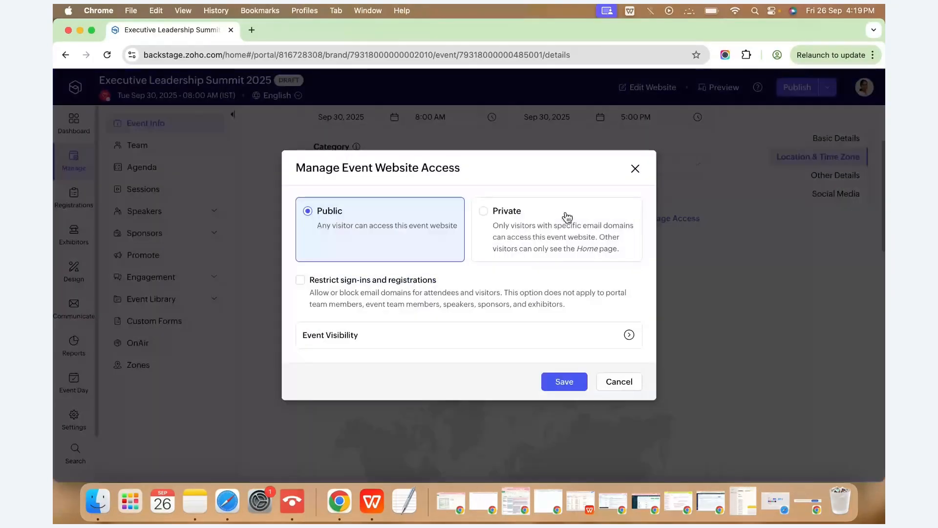
left_click(565, 214)
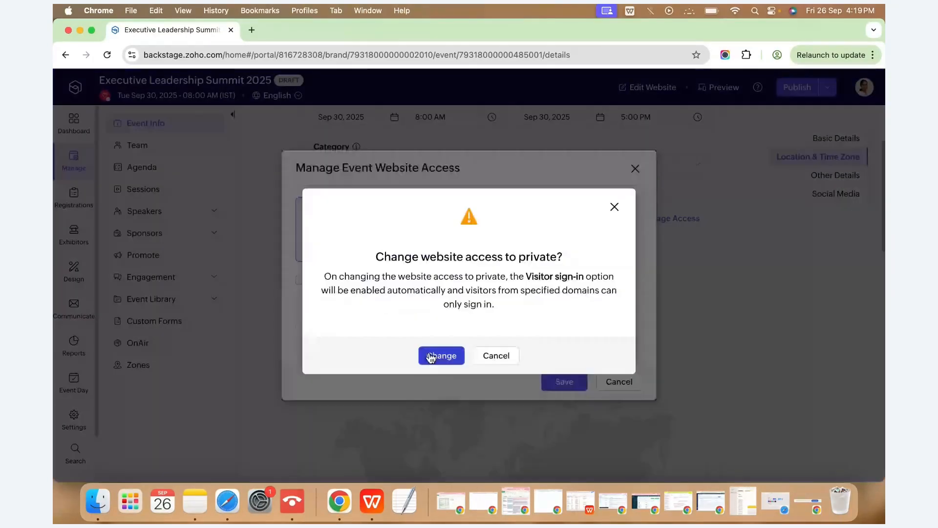
left_click(431, 356)
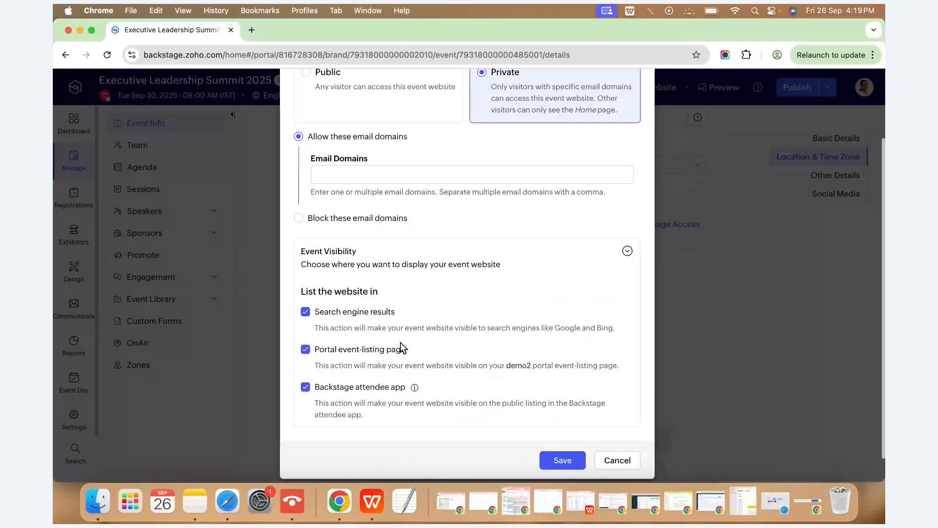
left_click(305, 313)
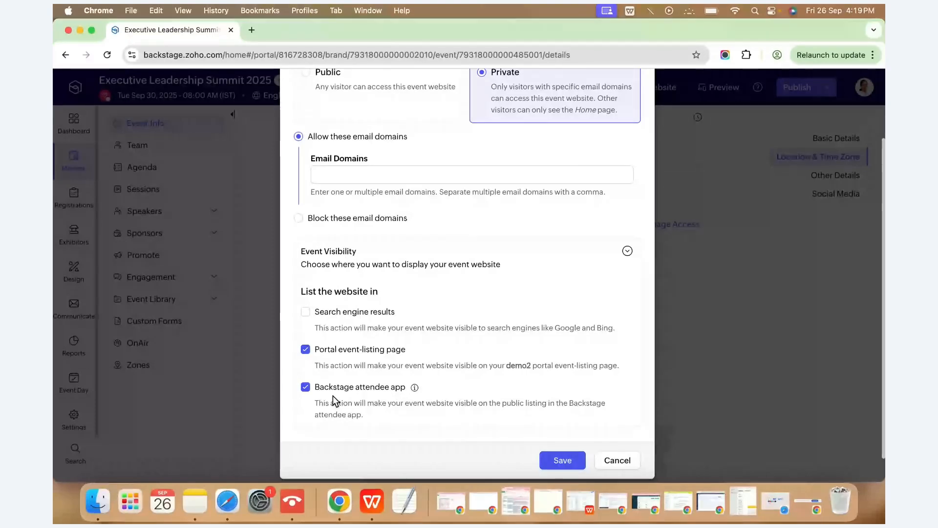
scroll(356, 121, "up", 3)
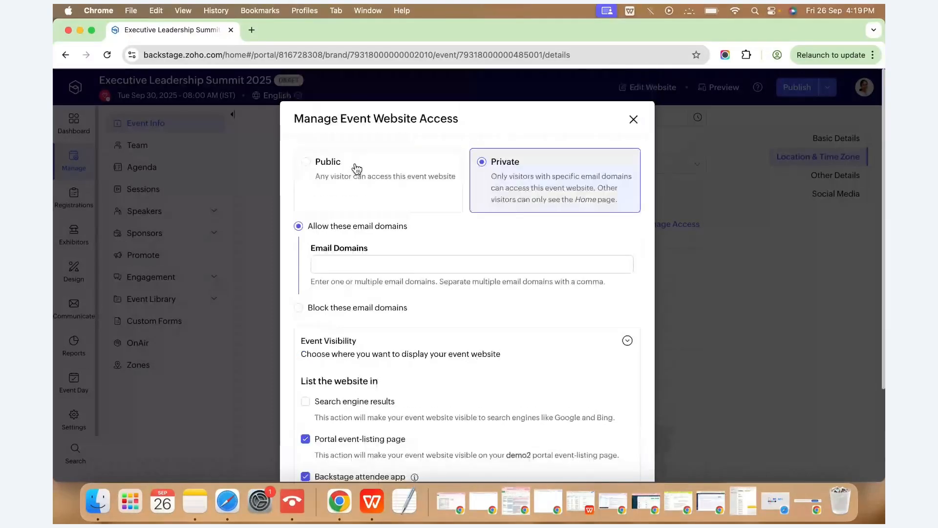
left_click(356, 168)
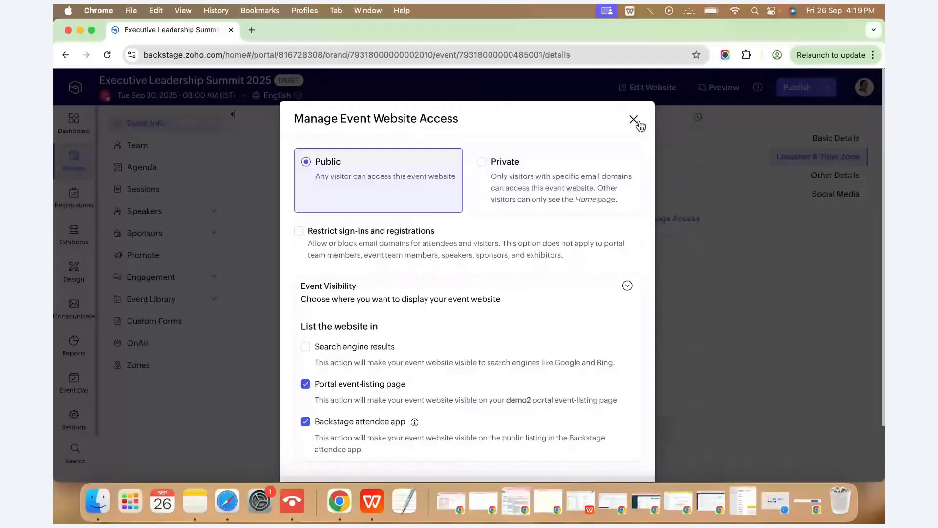
scroll(573, 421, "down", 2)
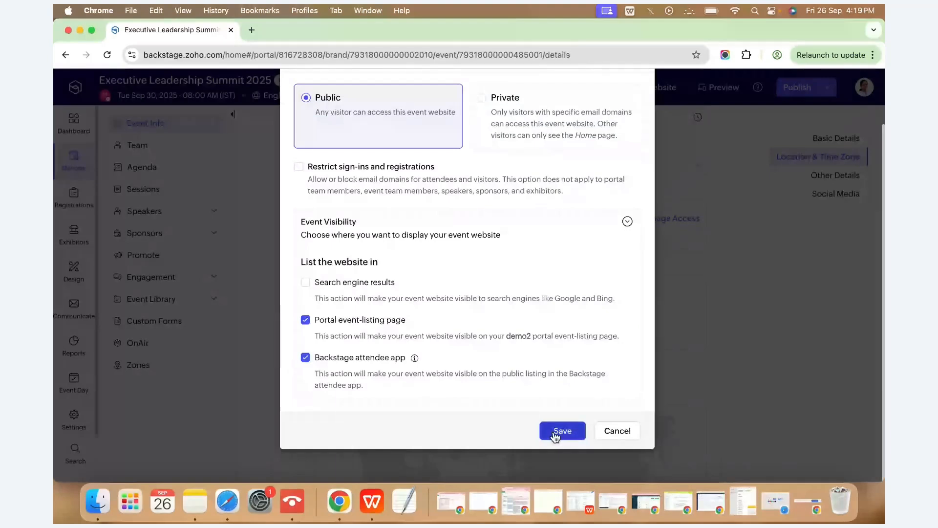
left_click(561, 431)
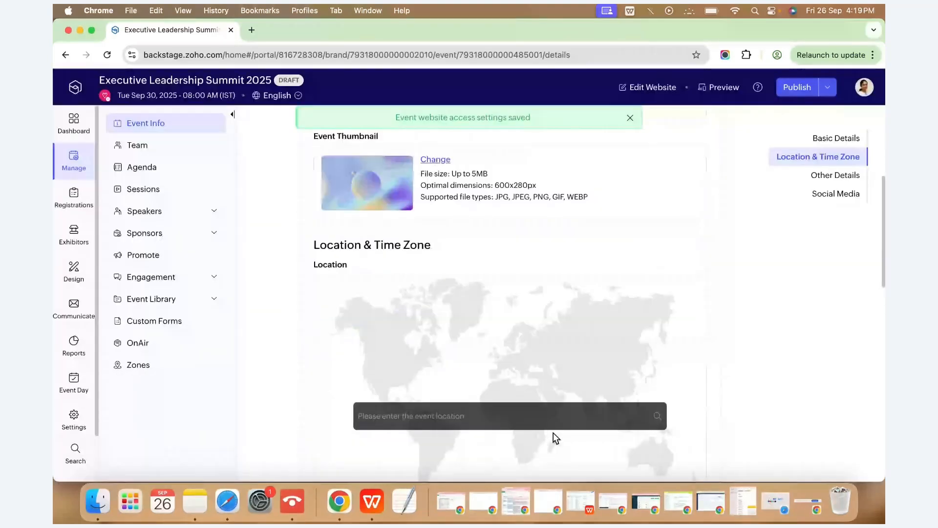
Set the event location to Hilton Chennai by searching 'hilton,chennai'.
left_click(401, 413)
type("hilton")
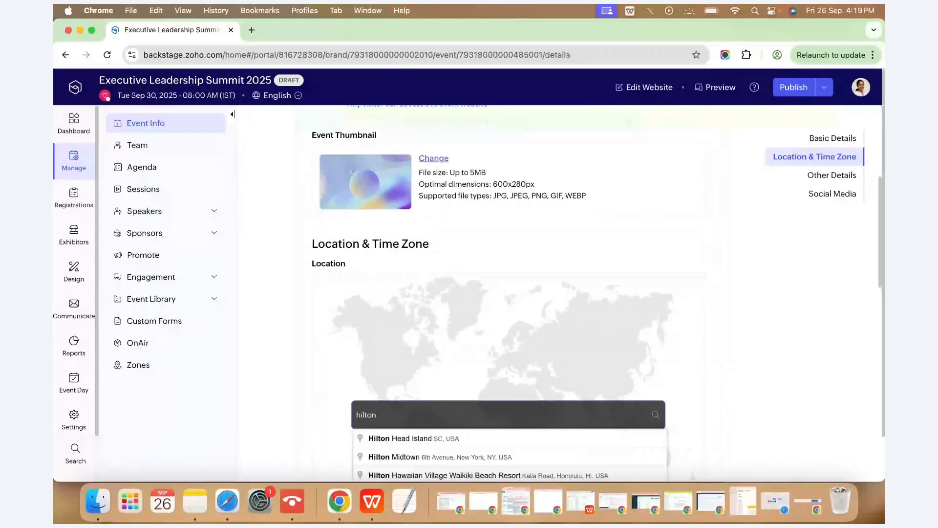
type(",chennai")
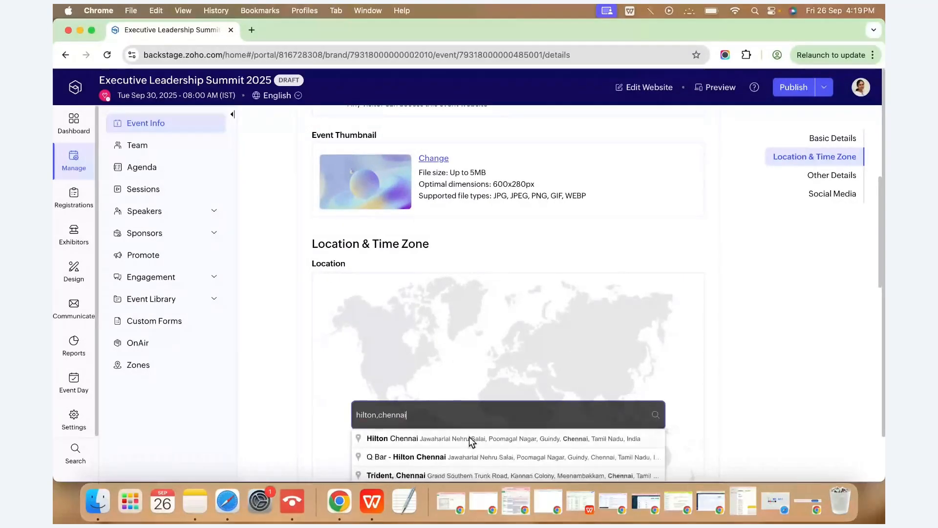
left_click(469, 438)
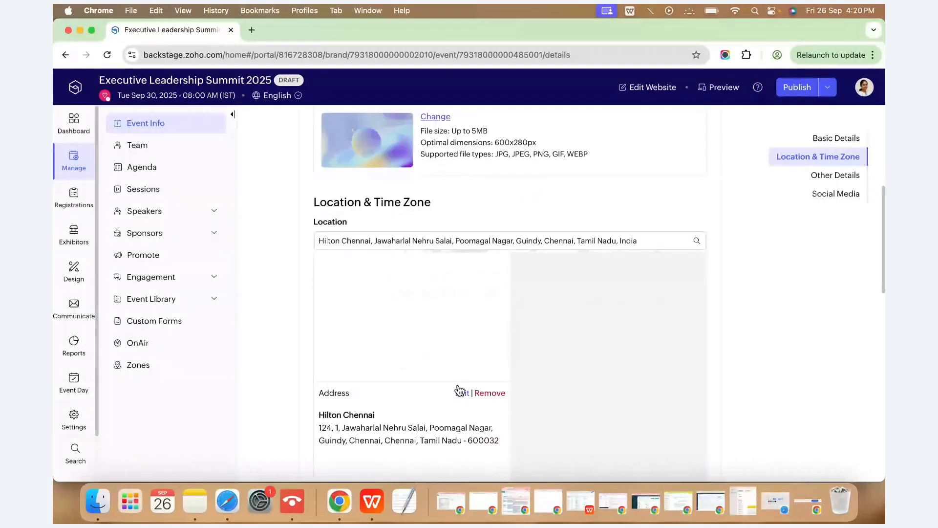
scroll(459, 391, "down", 1)
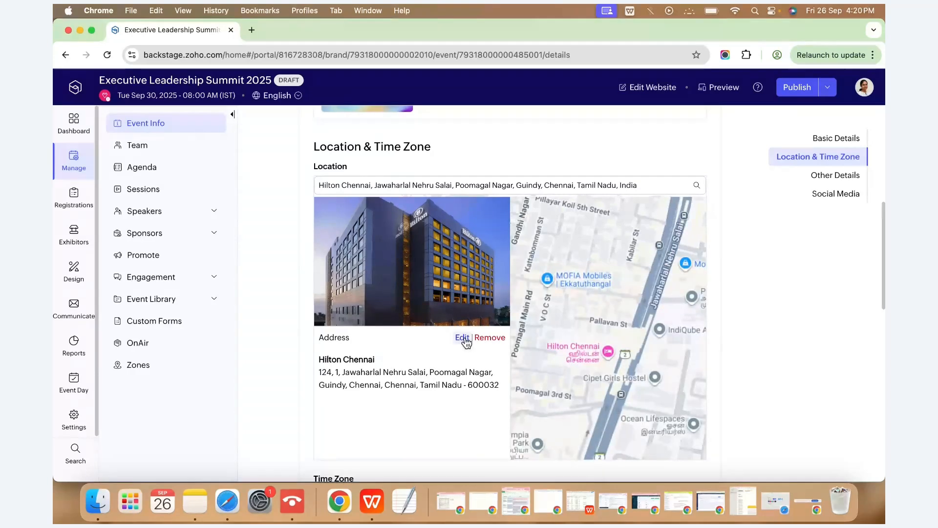
scroll(435, 381, "down", 3)
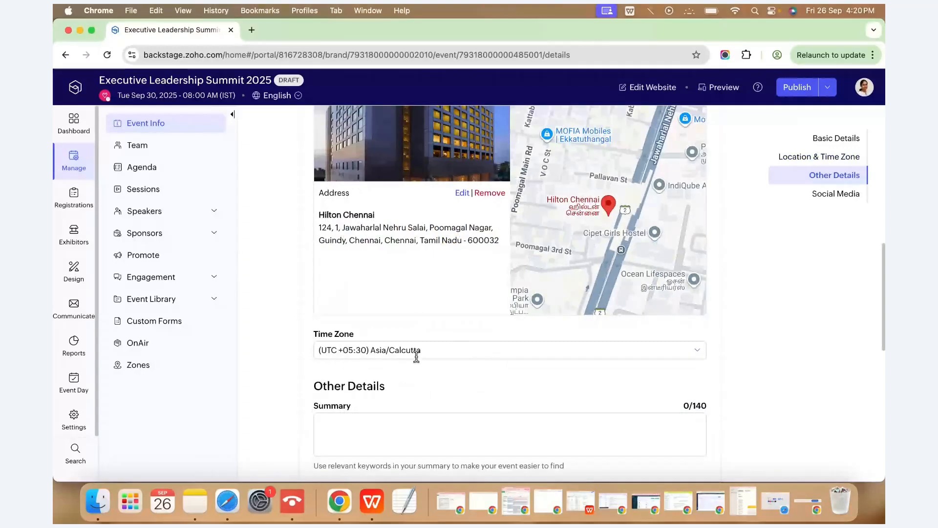
scroll(416, 357, "down", 1)
Copy the Description note's headline and paragraph from Notes into the event Description box.
left_click(196, 500)
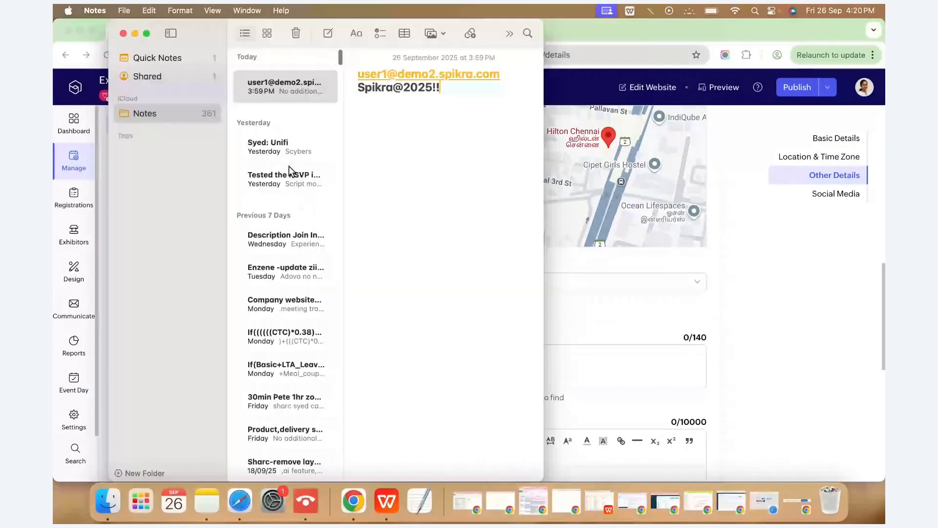
left_click(285, 239)
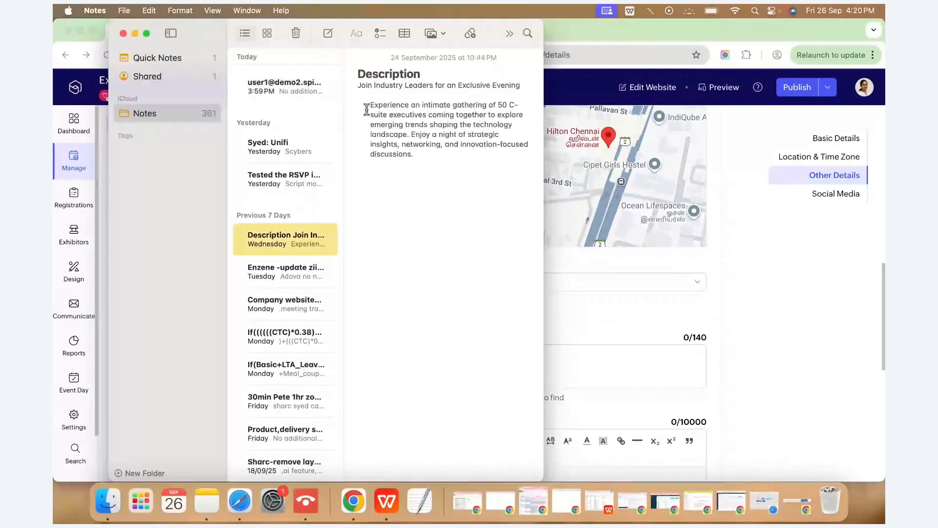
left_click_drag(360, 87, 525, 176)
key("super+c")
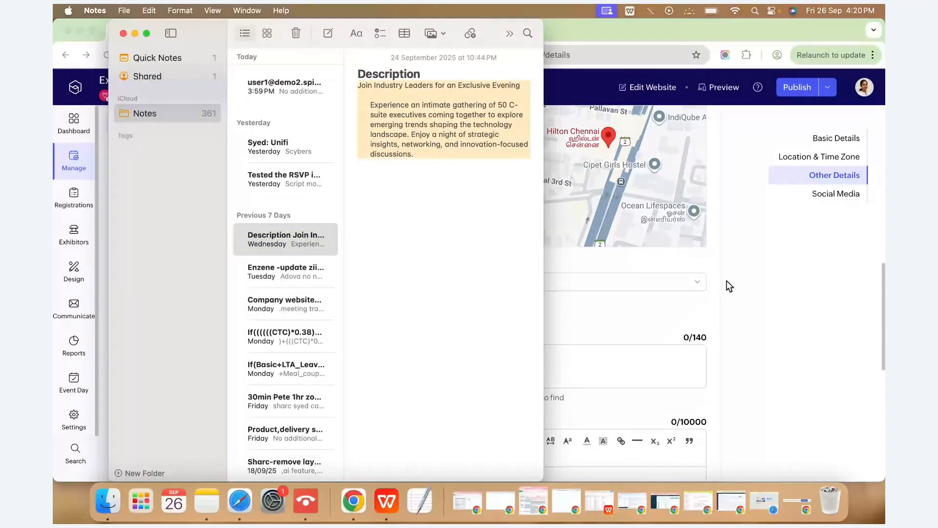
key("super+Tab")
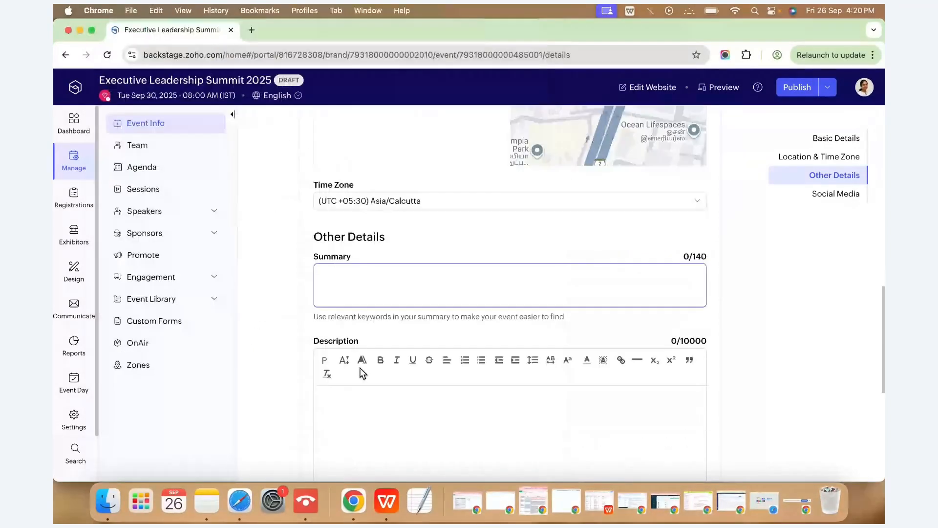
left_click(371, 398)
key("super+v")
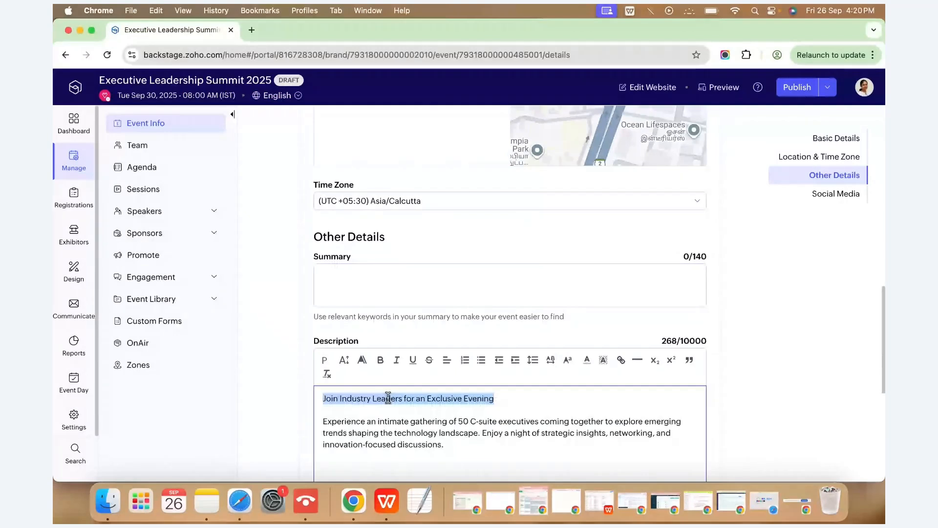
Move the headline line out of Description and into the Summary field.
key("BackSpace")
left_click(450, 308)
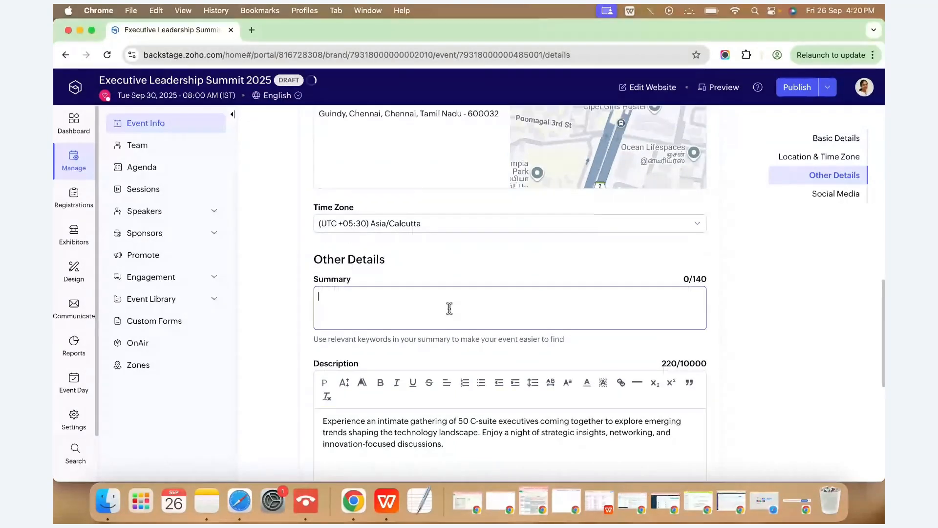
type("Join Industry Leaders for an Exclusive Evening")
key("BackSpace")
key("BackSpace")
key("BackSpace")
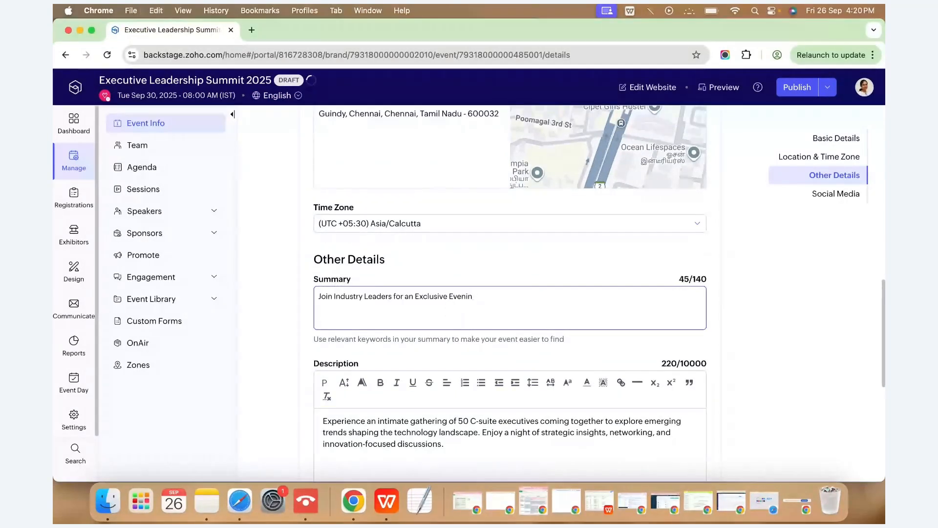
Reveal the remaining Social Media link options, then go to the Team members page.
scroll(442, 299, "down", 6)
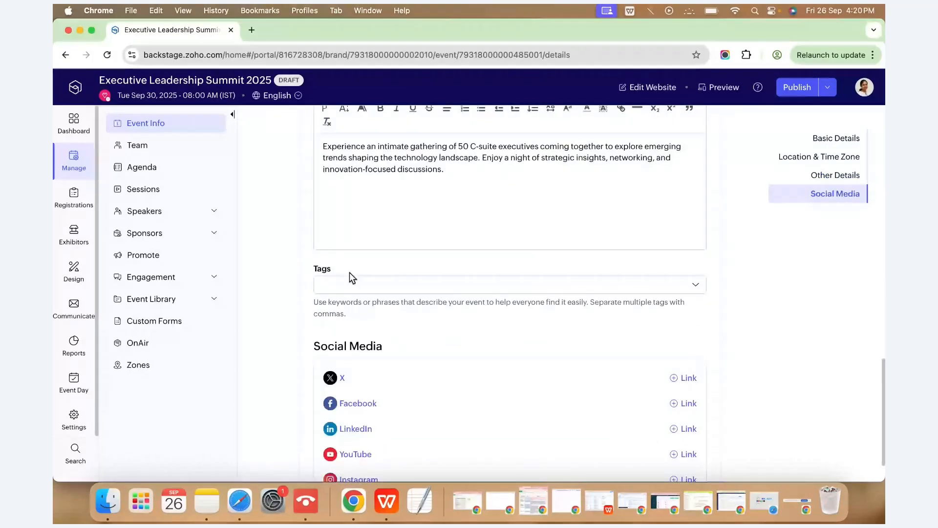
scroll(397, 272, "down", 1)
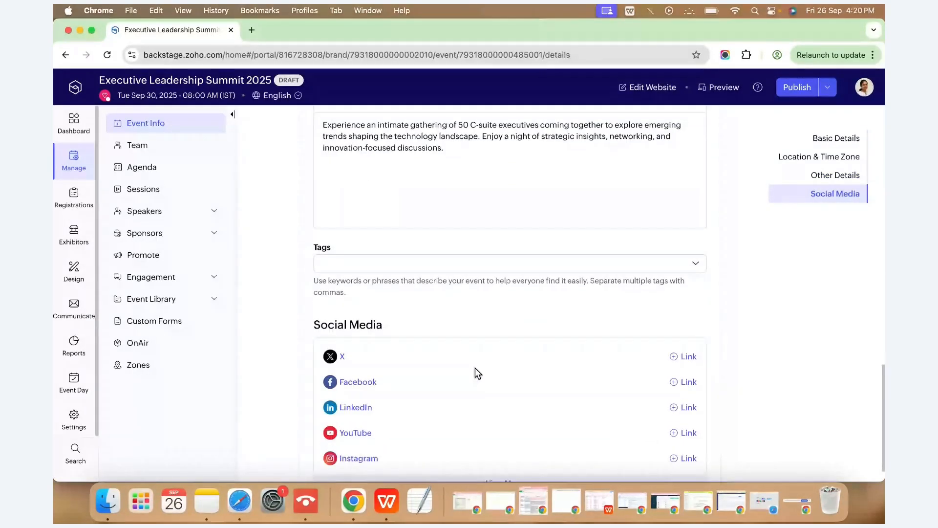
scroll(475, 367, "down", 1)
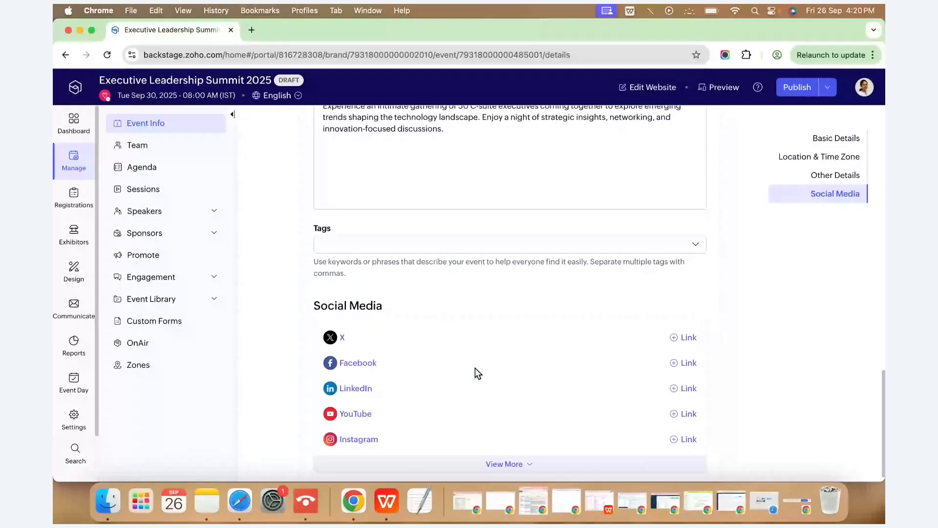
scroll(391, 388, "down", 1)
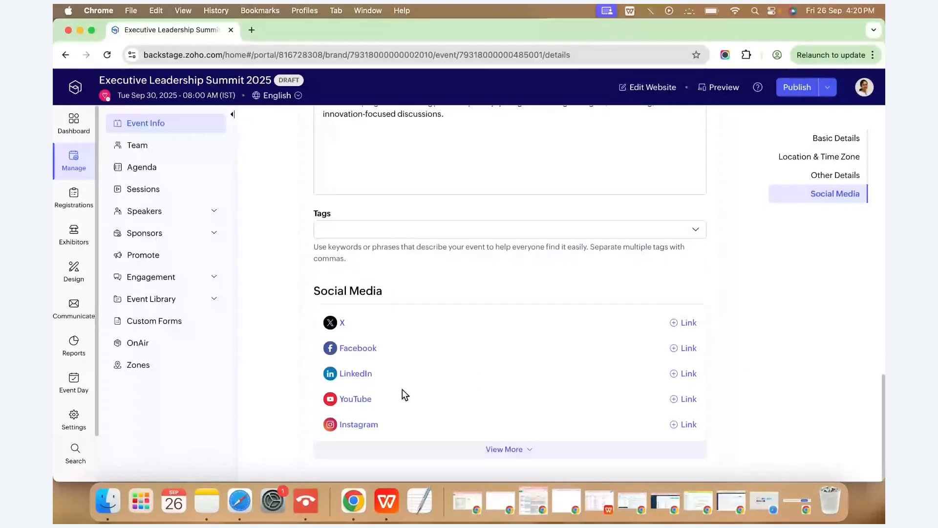
left_click(408, 448)
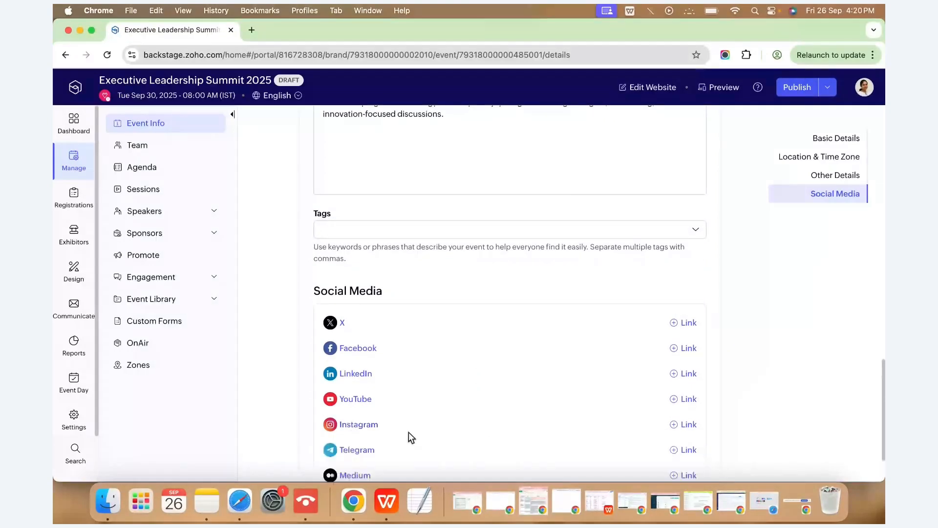
scroll(408, 432, "down", 3)
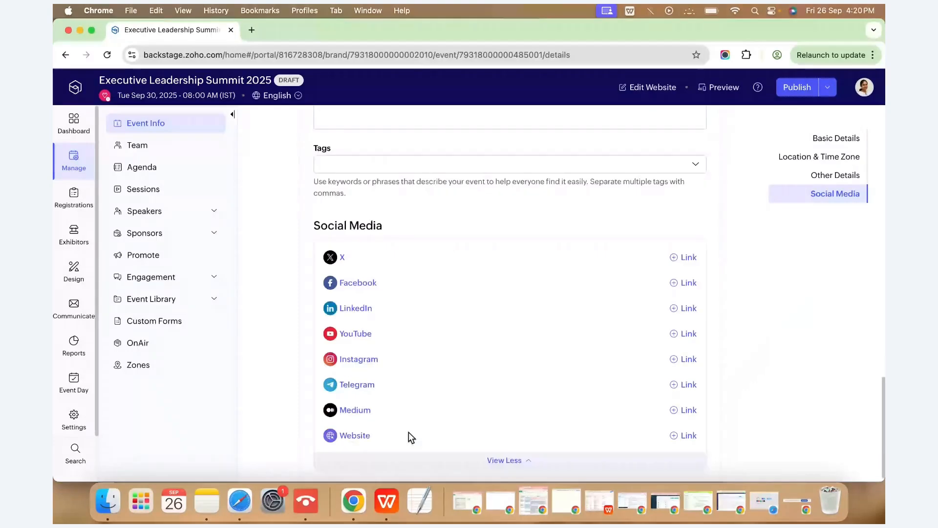
left_click(142, 149)
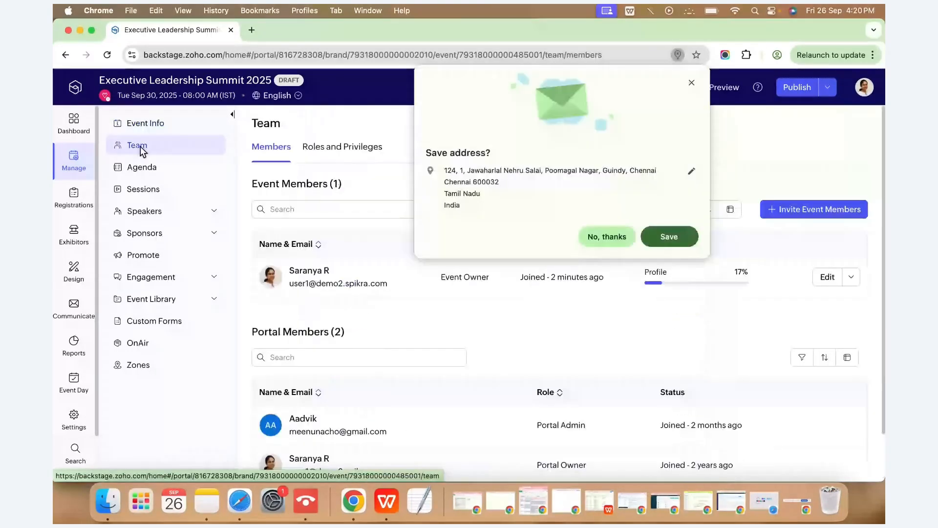
Dismiss the save-address prompt, review Roles and Privileges and Members, then go to Agenda.
left_click(641, 227)
scroll(331, 213, "down", 2)
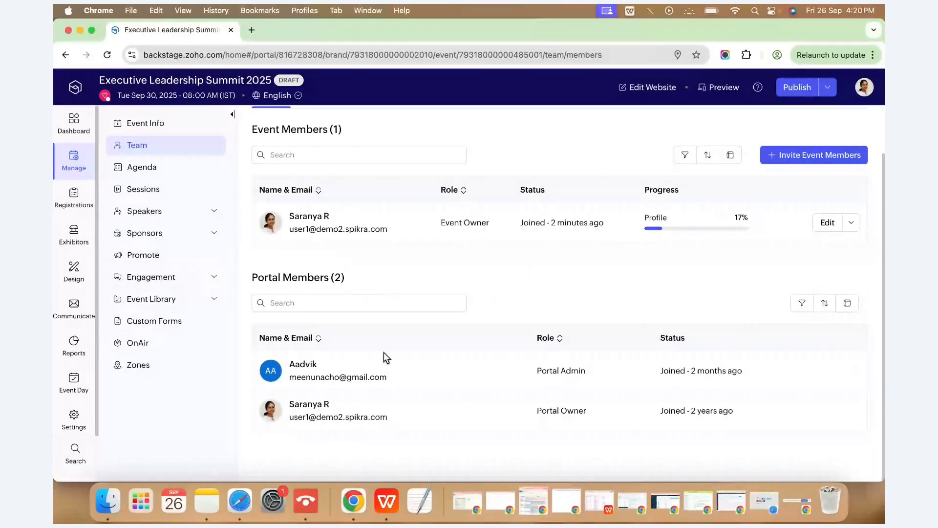
scroll(383, 352, "up", 2)
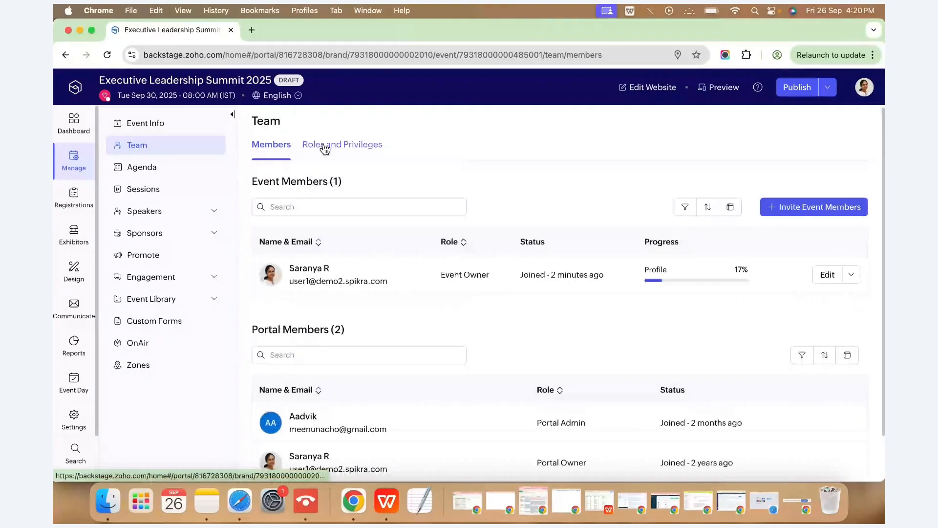
left_click(325, 149)
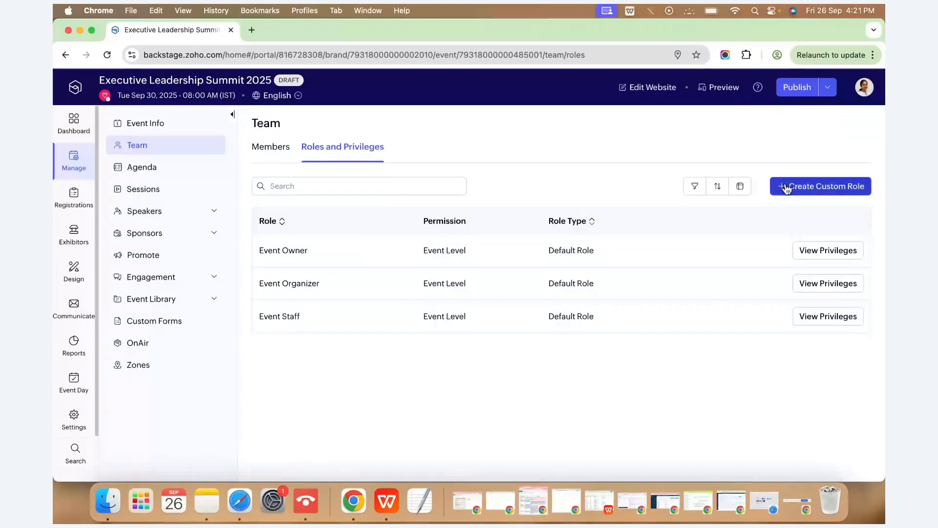
left_click(278, 153)
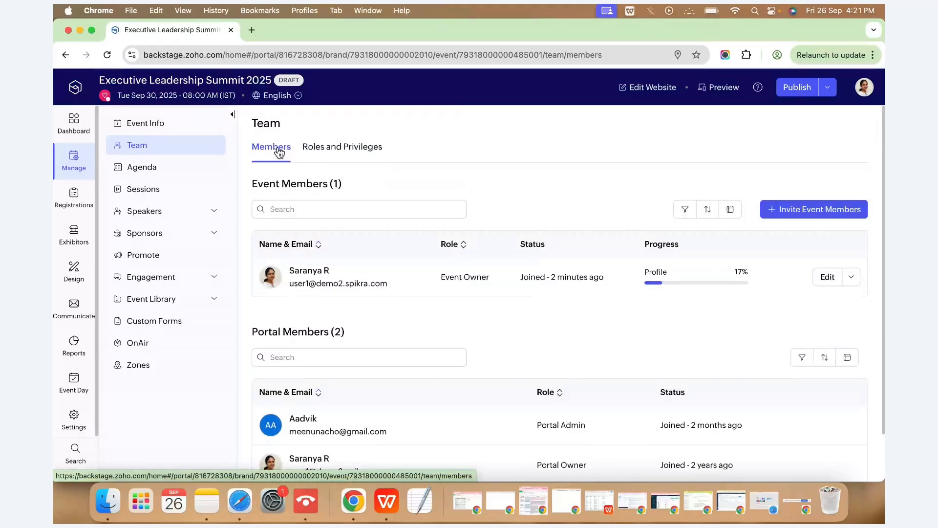
left_click(143, 178)
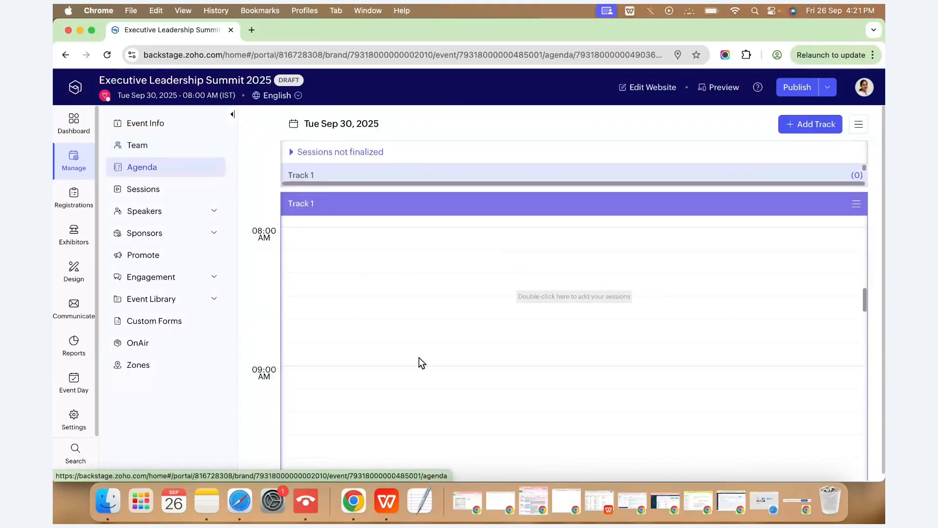
Add Tracks 2 and 3, move Track 2 left of Track 1, then delete Track 2.
left_click(796, 127)
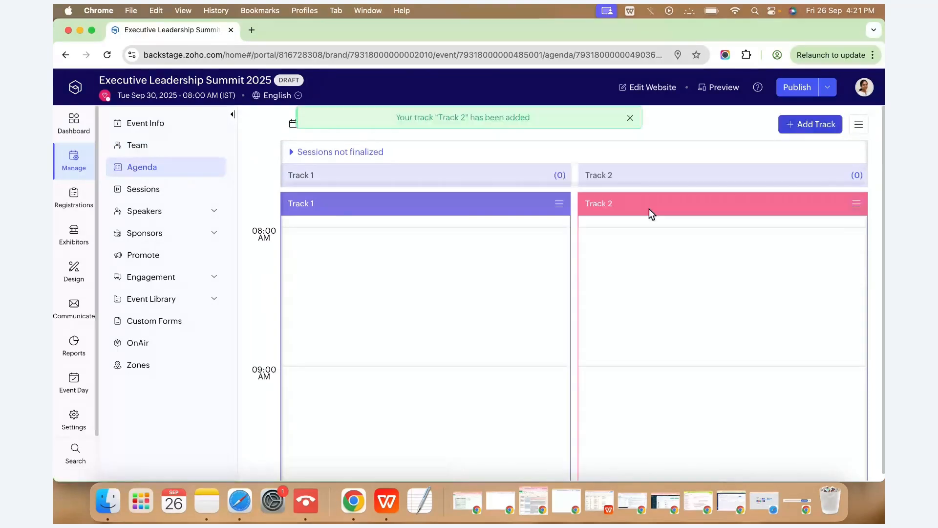
left_click(797, 126)
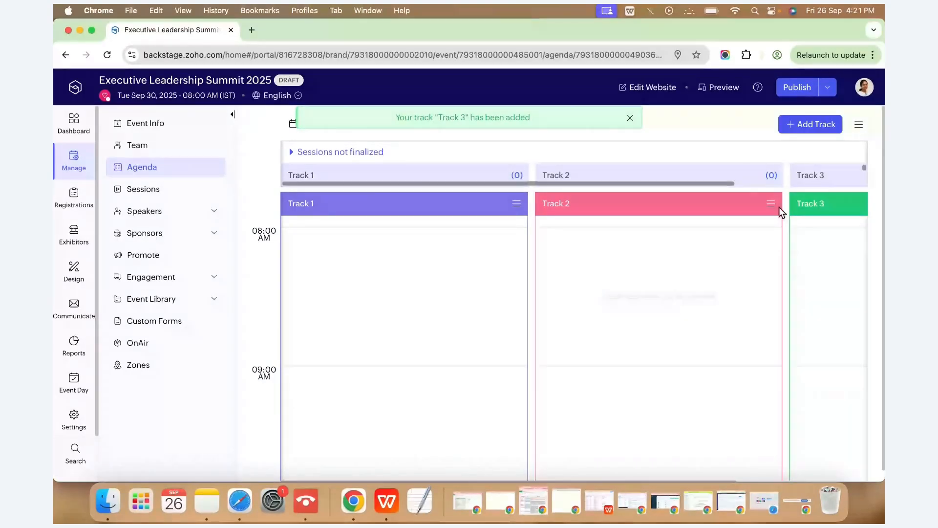
left_click(771, 203)
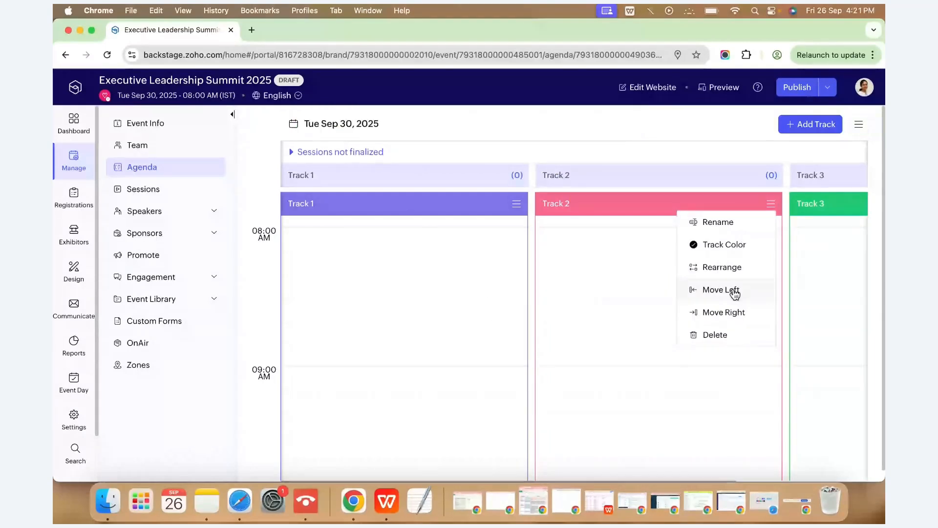
left_click(734, 292)
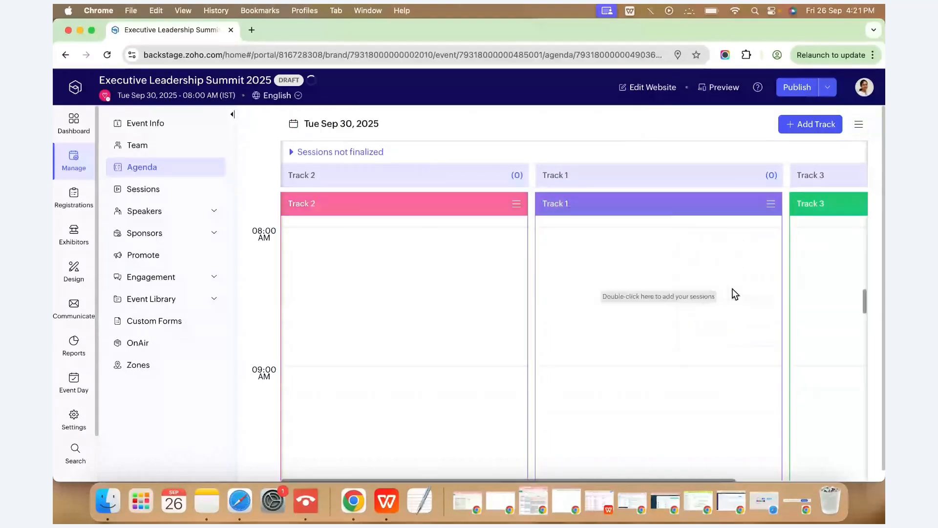
left_click(516, 203)
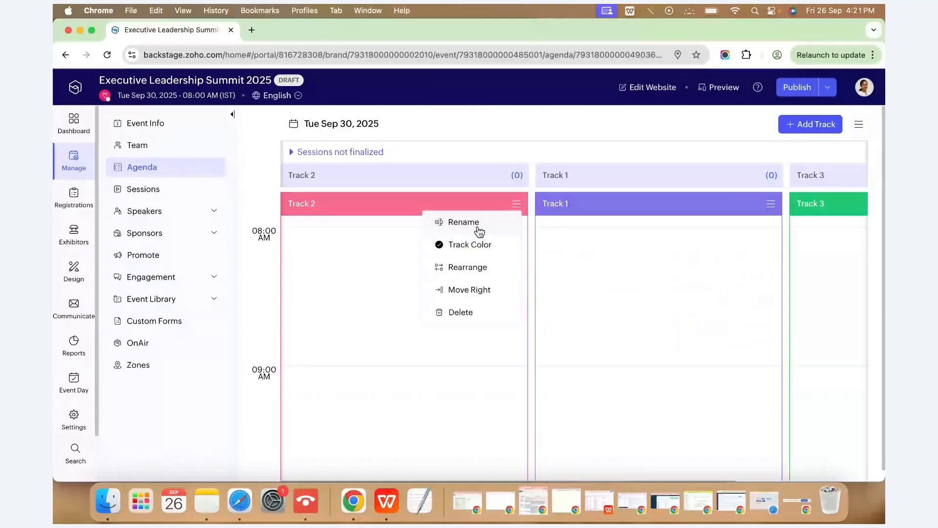
left_click(461, 312)
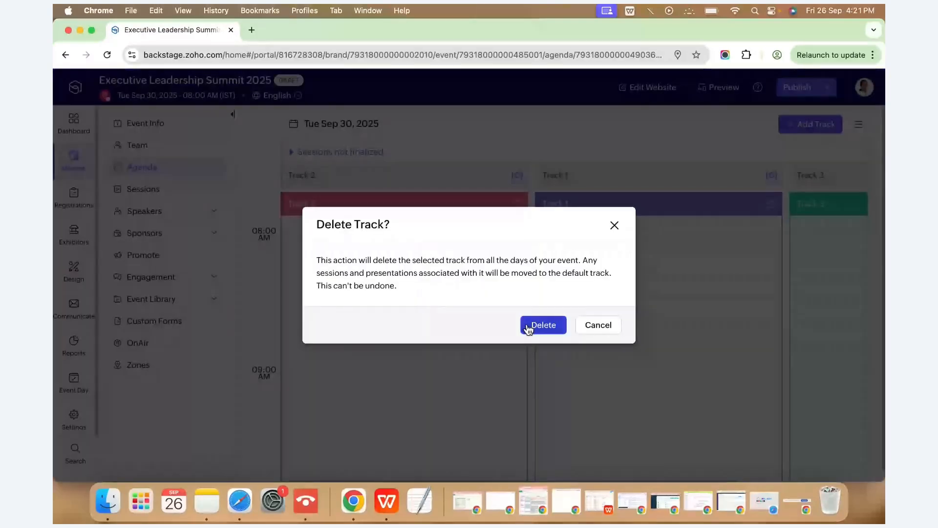
left_click(529, 328)
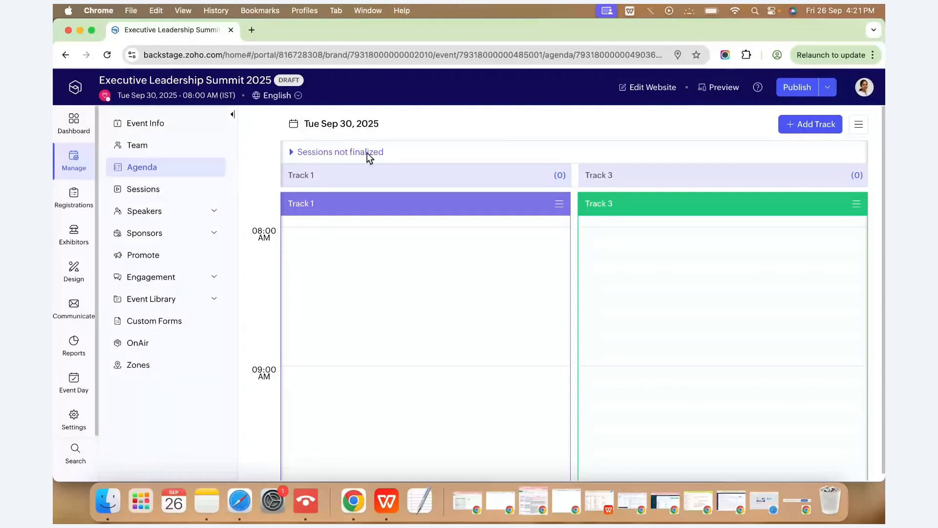
Create a Welcome Note session in Track 1 starting at 8:15 AM.
double_click(382, 287)
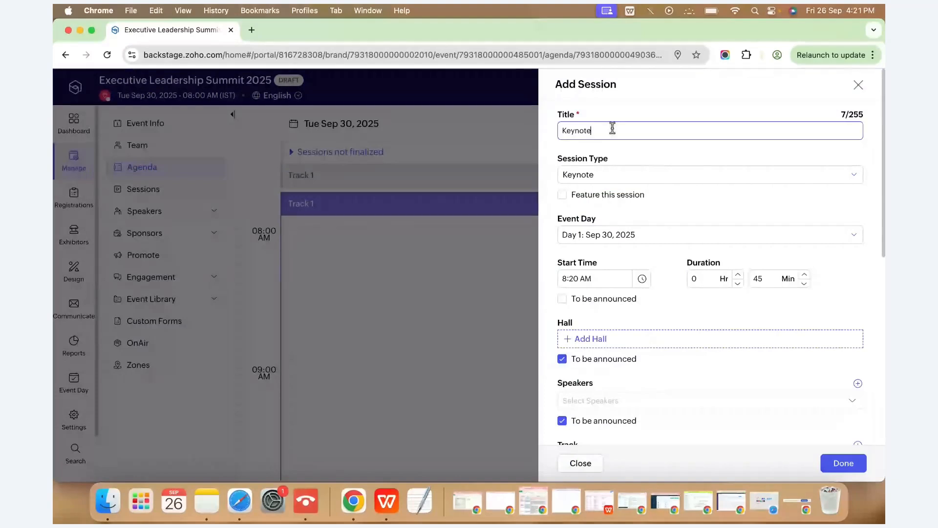
left_click(614, 174)
left_click(616, 236)
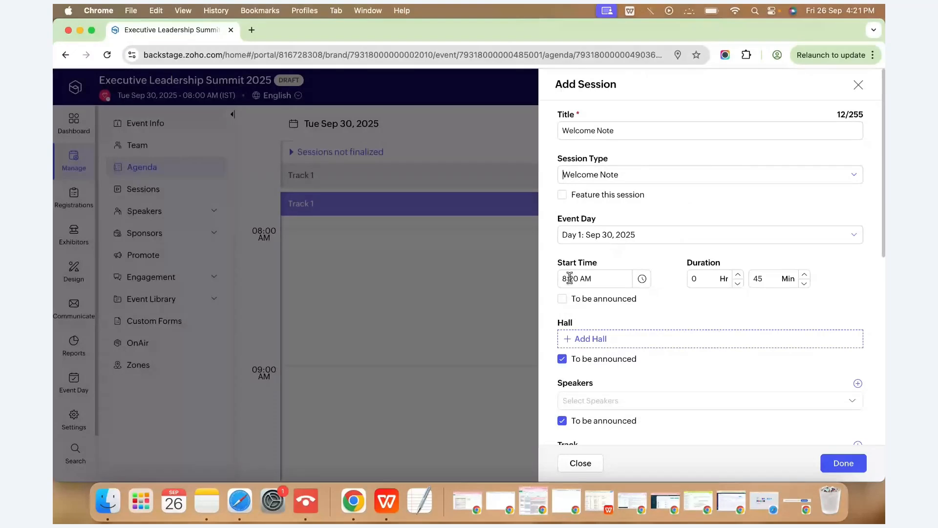
left_click(570, 278)
type("15")
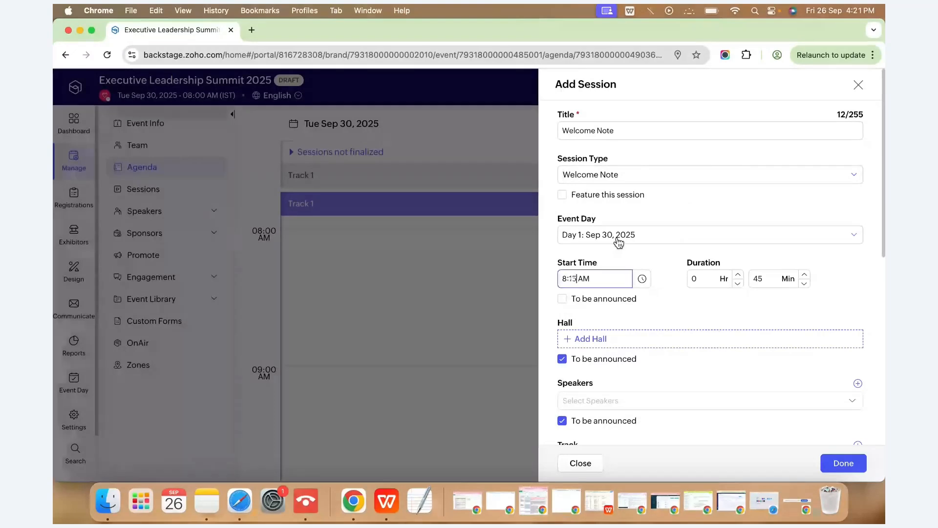
scroll(771, 303, "down", 1)
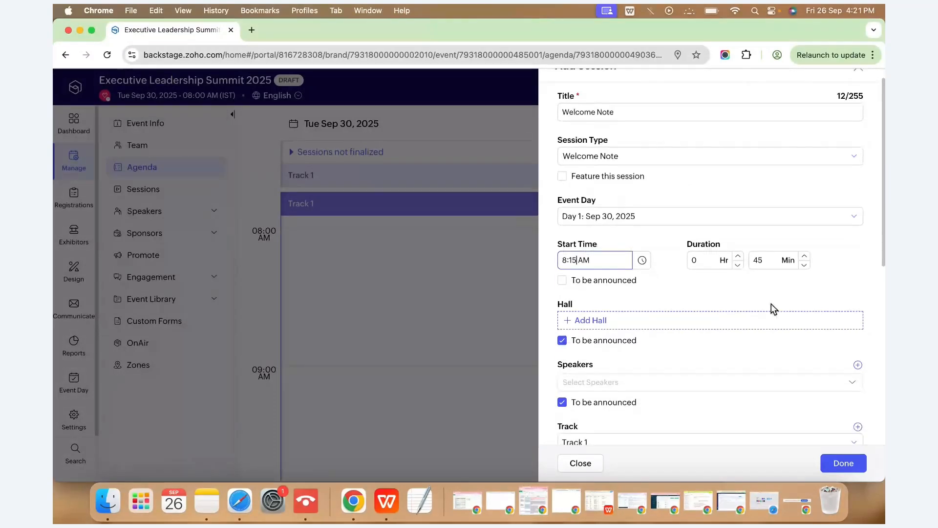
Assign hall Ball room1, clear speakers-to-be-announced, and bring up the Add Speaker form.
left_click(581, 313)
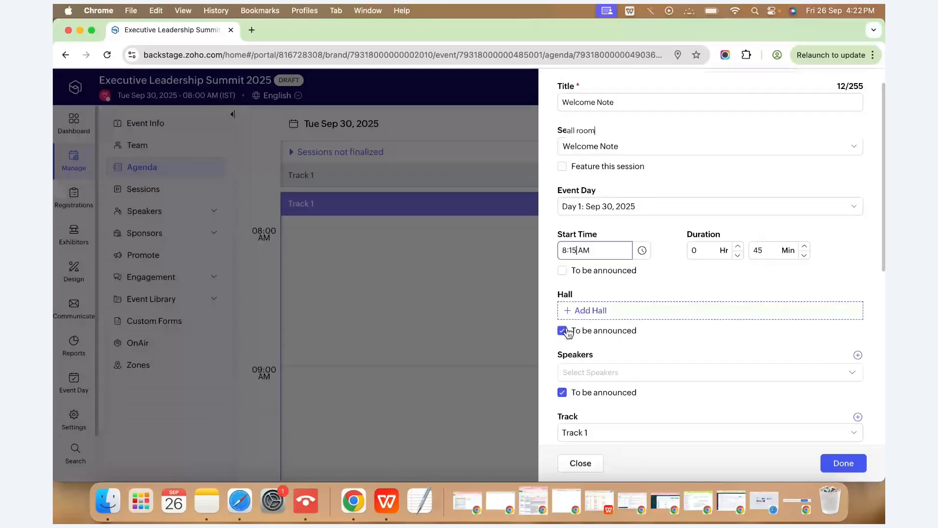
left_click(850, 465)
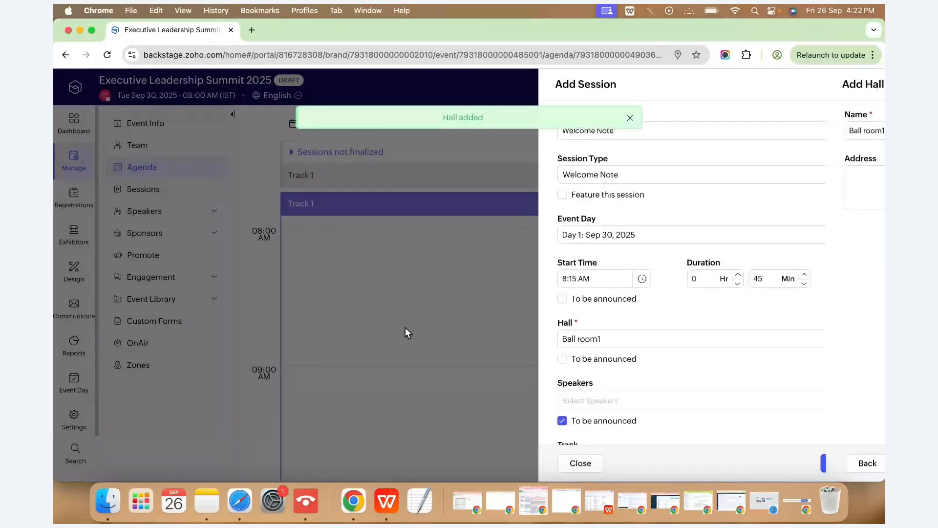
scroll(594, 282, "down", 5)
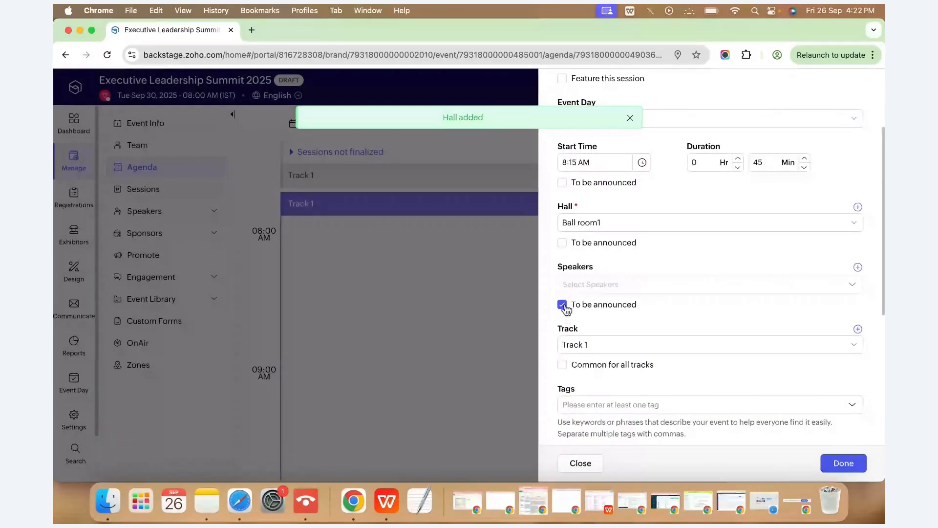
left_click(563, 305)
left_click(605, 282)
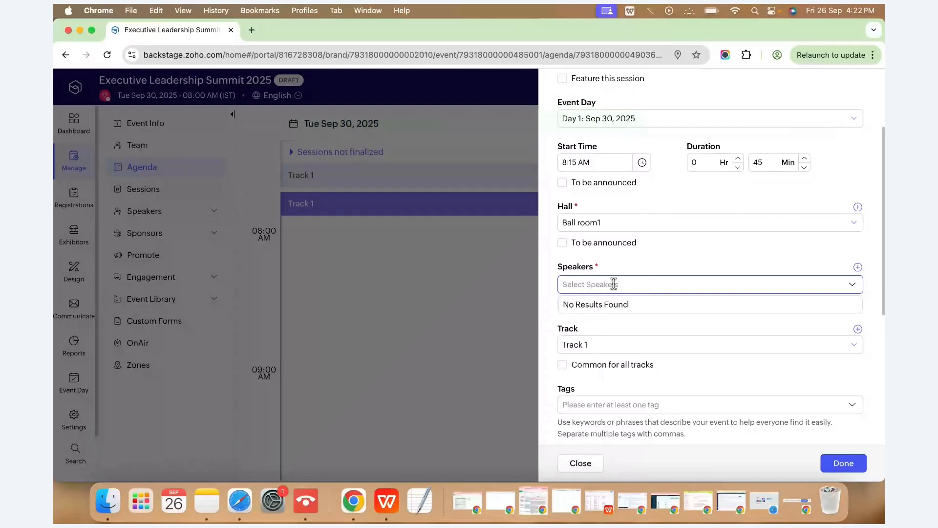
left_click(699, 268)
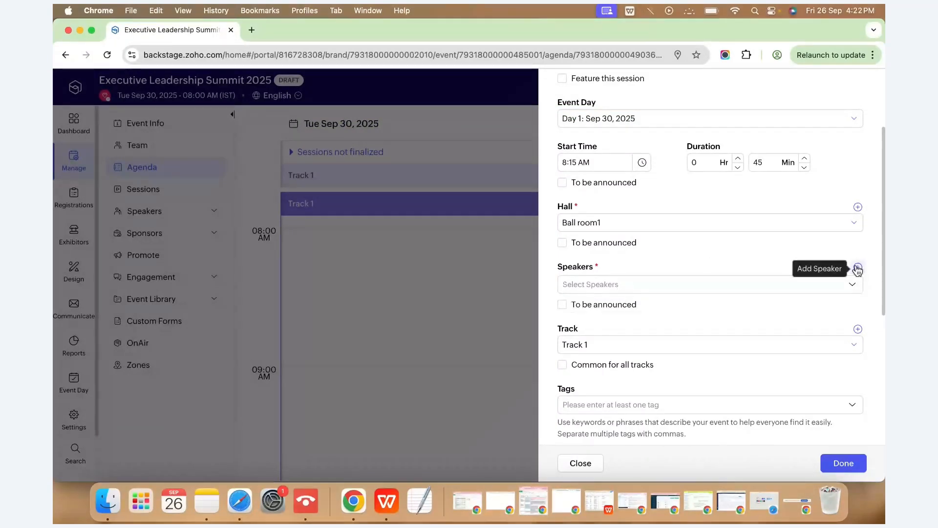
left_click(856, 268)
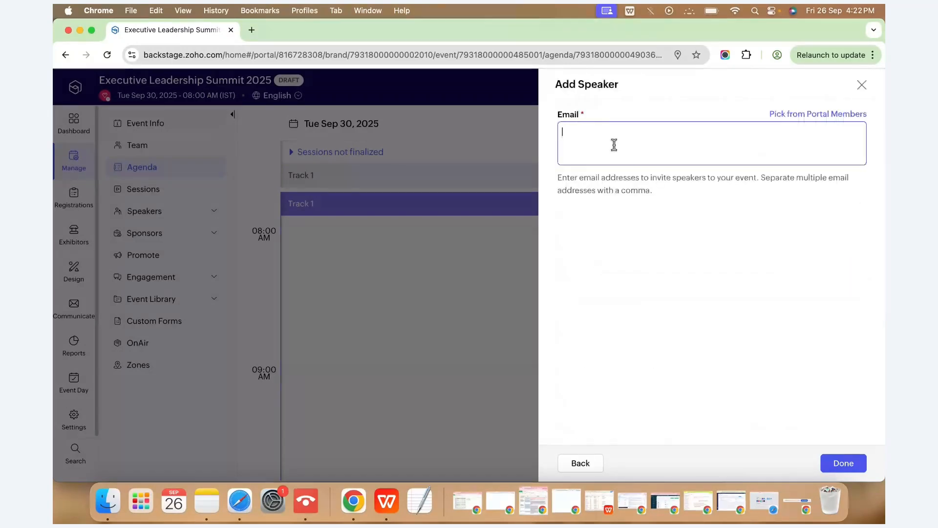
type("saranya")
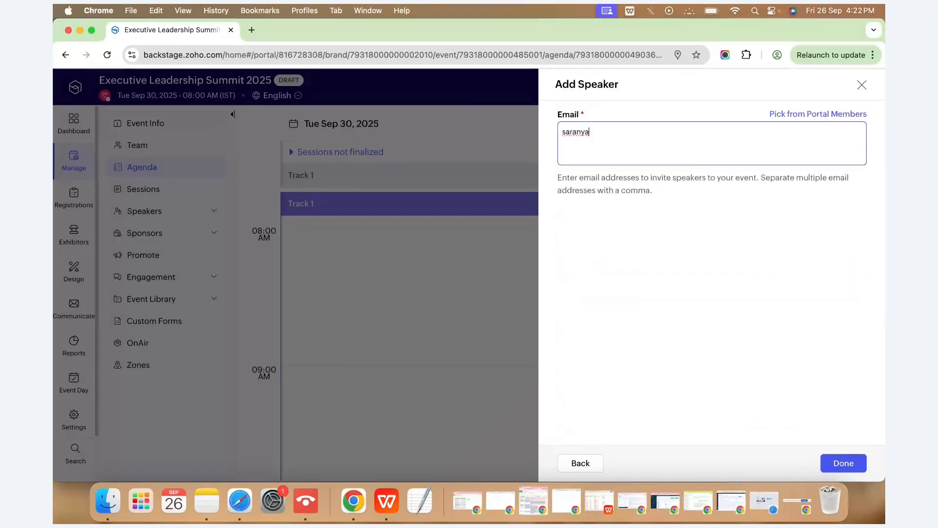
key("BackSpace")
key("BackSpace")
key("BackSpace")
key("BackSpace")
key("BackSpace")
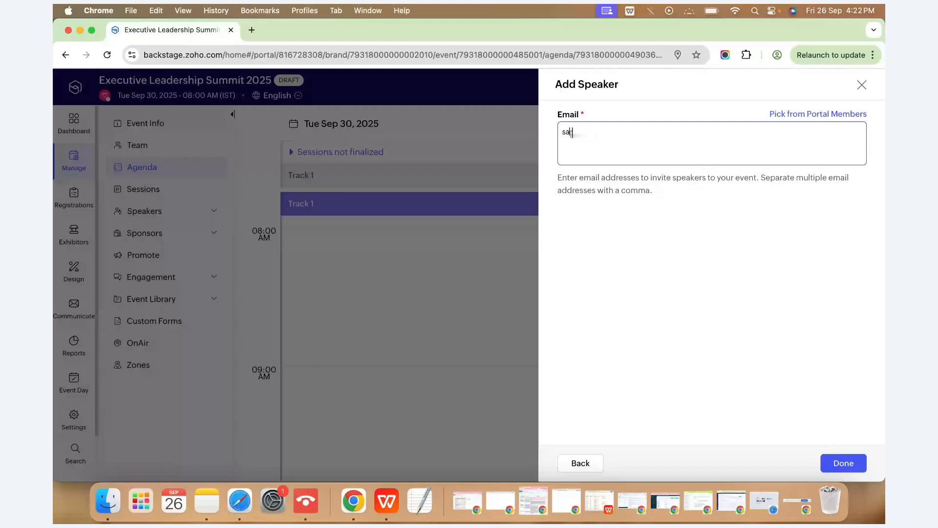
key("BackSpace")
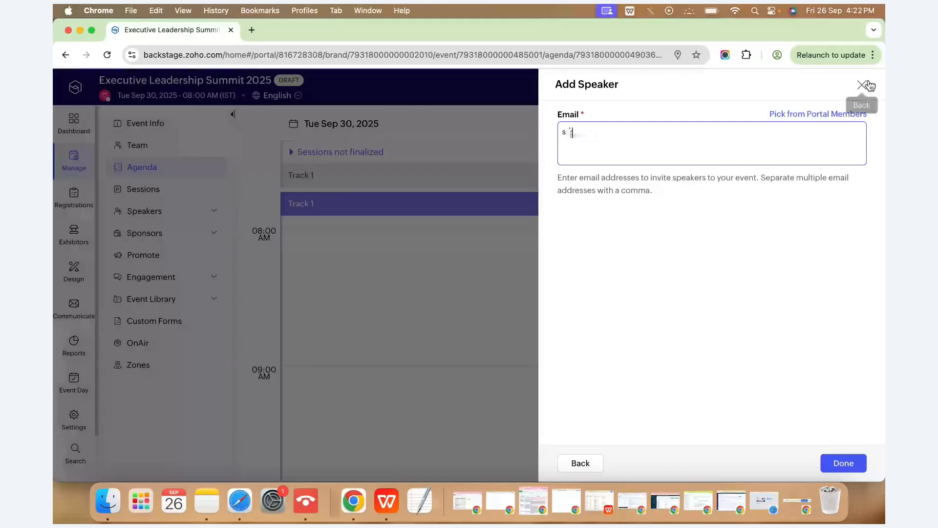
type("a")
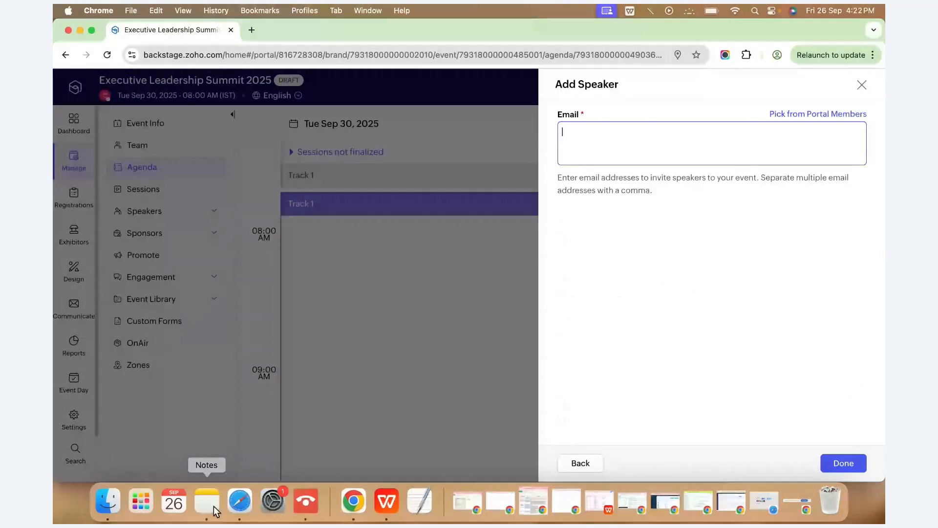
left_click(210, 504)
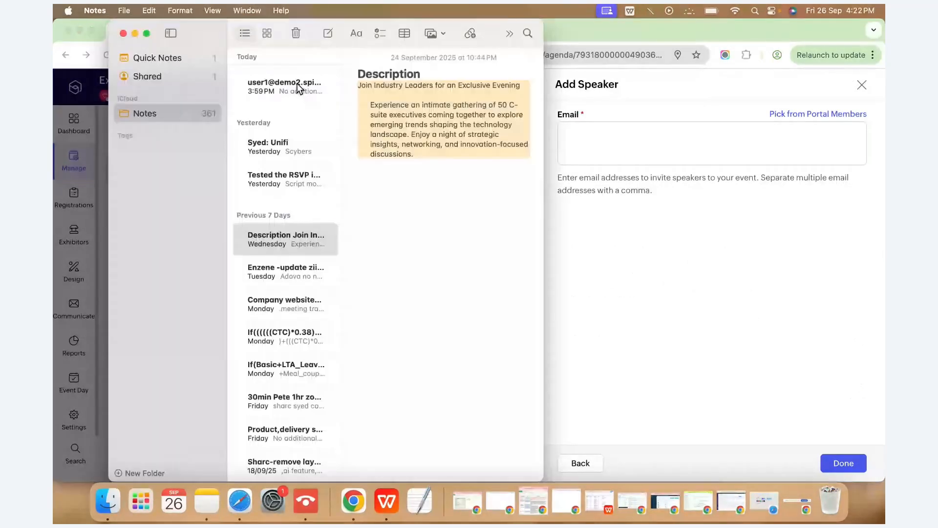
left_click(297, 83)
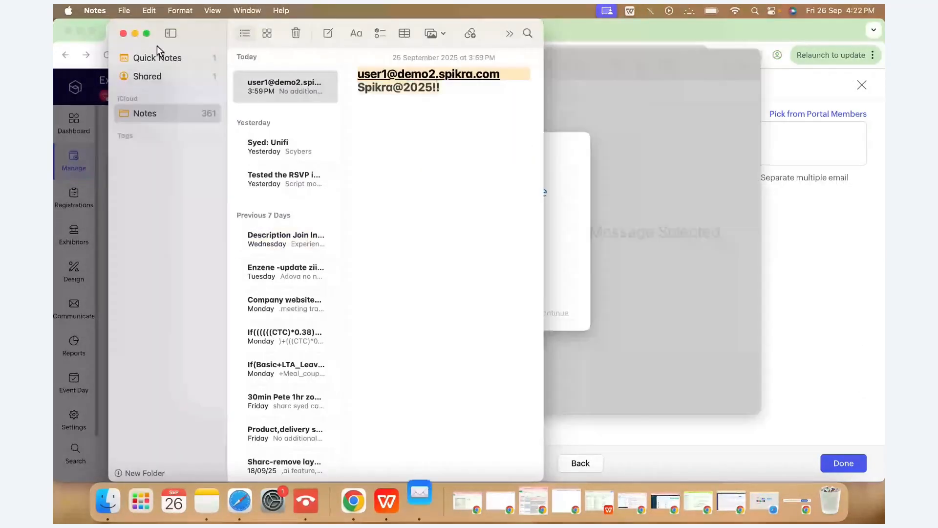
left_click(136, 33)
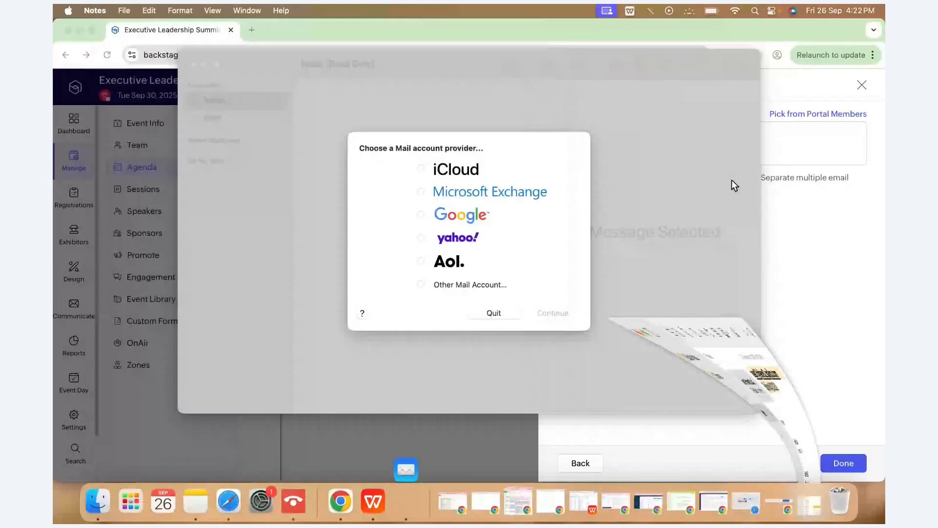
key("super+q")
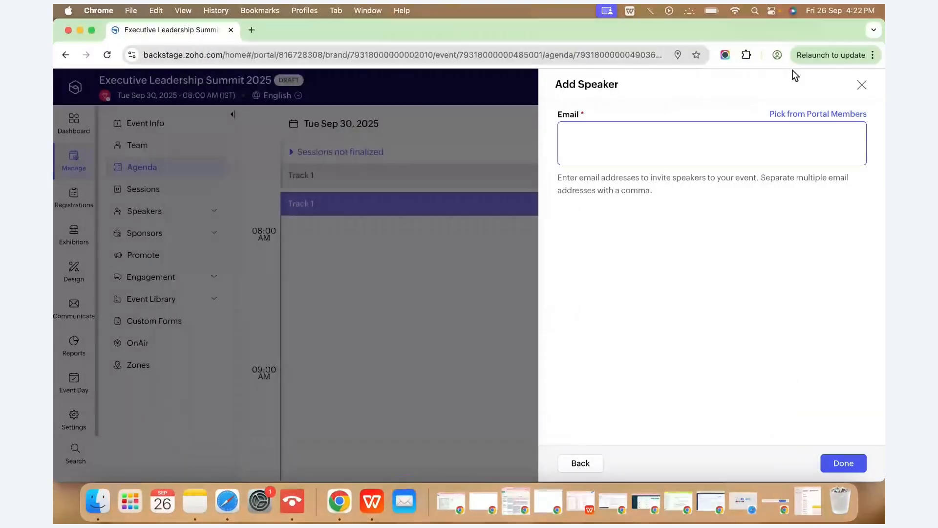
Discard the unfinished speaker and session forms, then copy the account's email from Profile Settings.
left_click(861, 85)
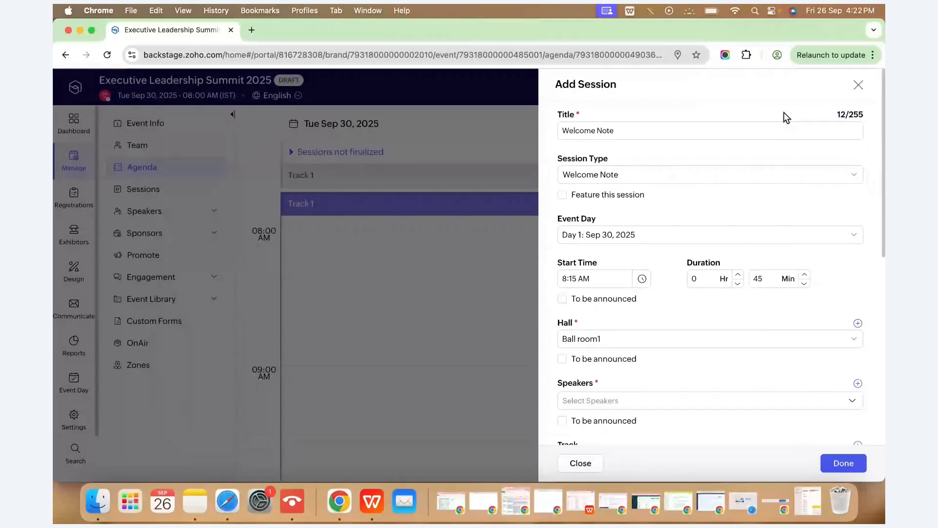
left_click(856, 84)
left_click(858, 91)
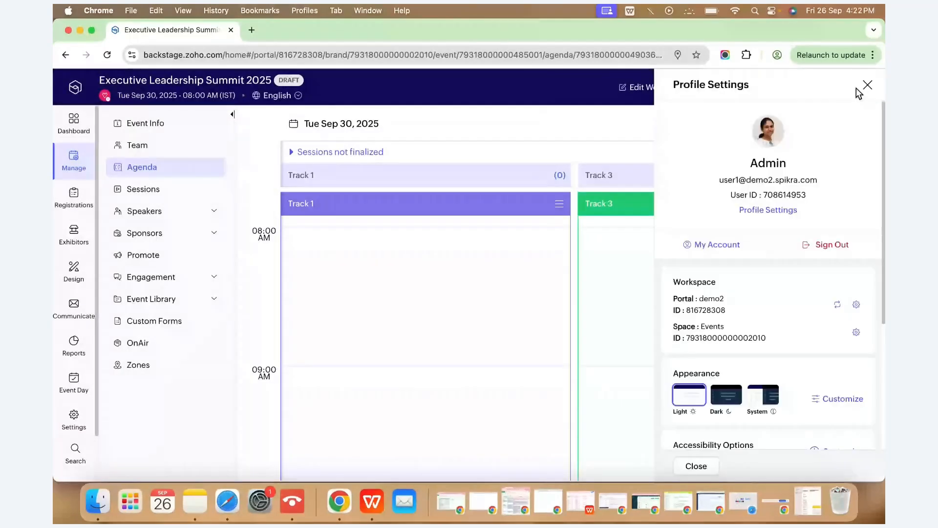
triple_click(774, 180)
key("super+c")
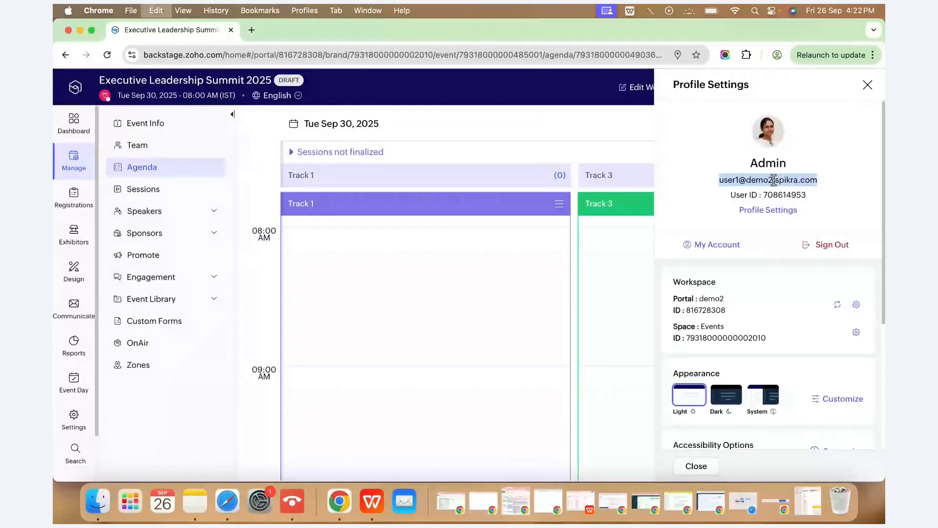
left_click(393, 300)
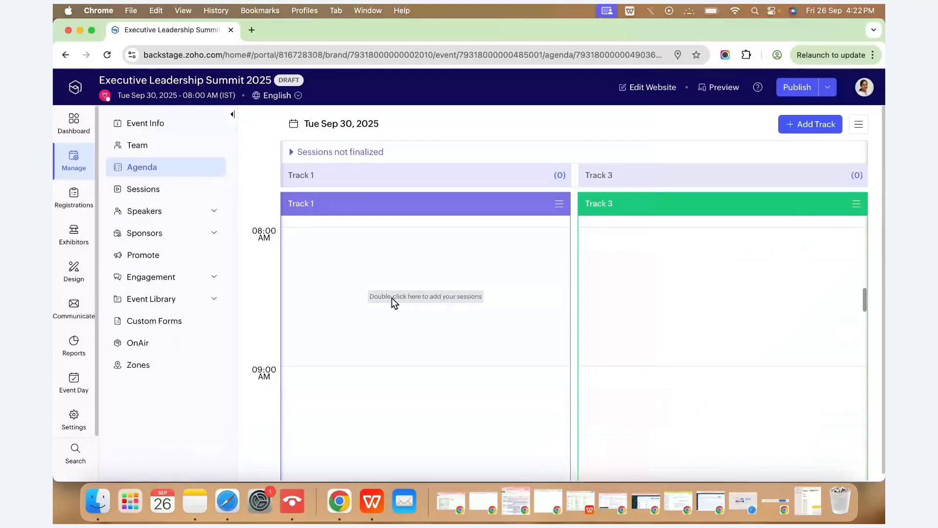
Start a Track 1 session and add the account owner as a named speaker by pasted email.
double_click(392, 298)
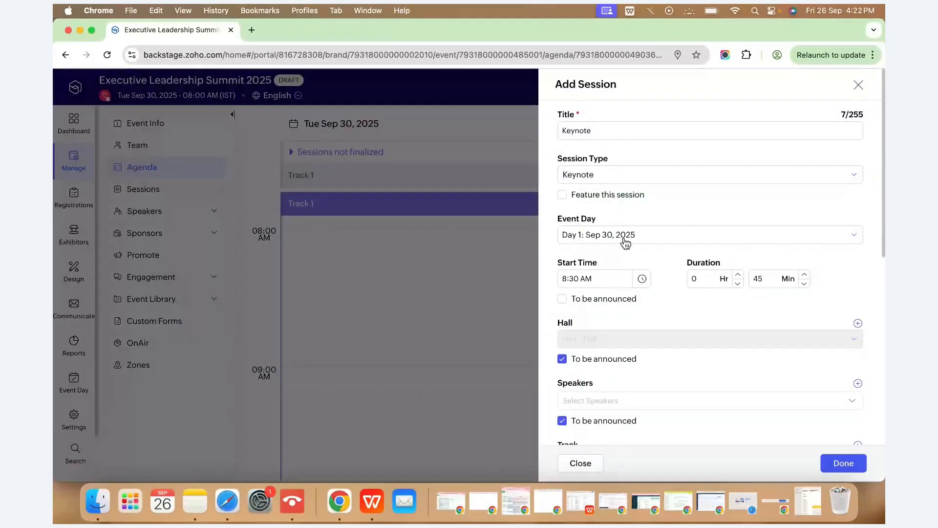
scroll(625, 243, "down", 3)
left_click(603, 310)
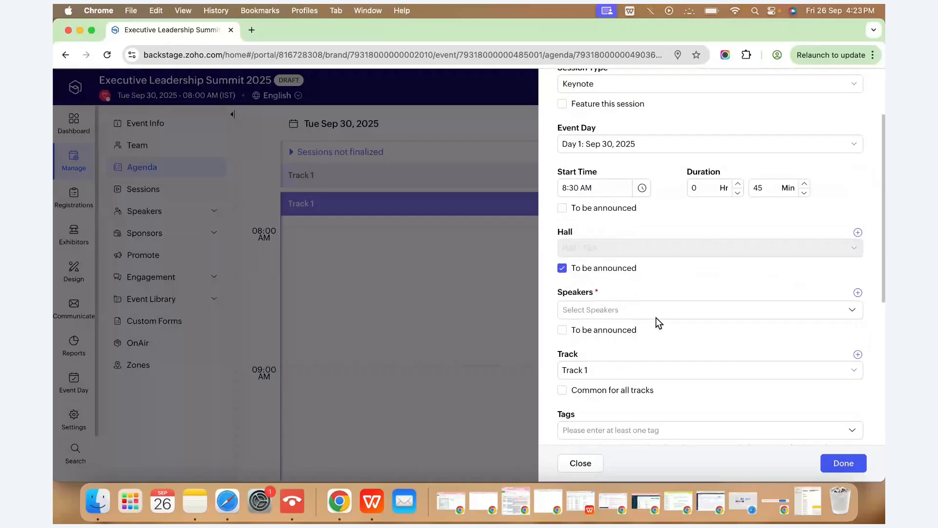
left_click(858, 292)
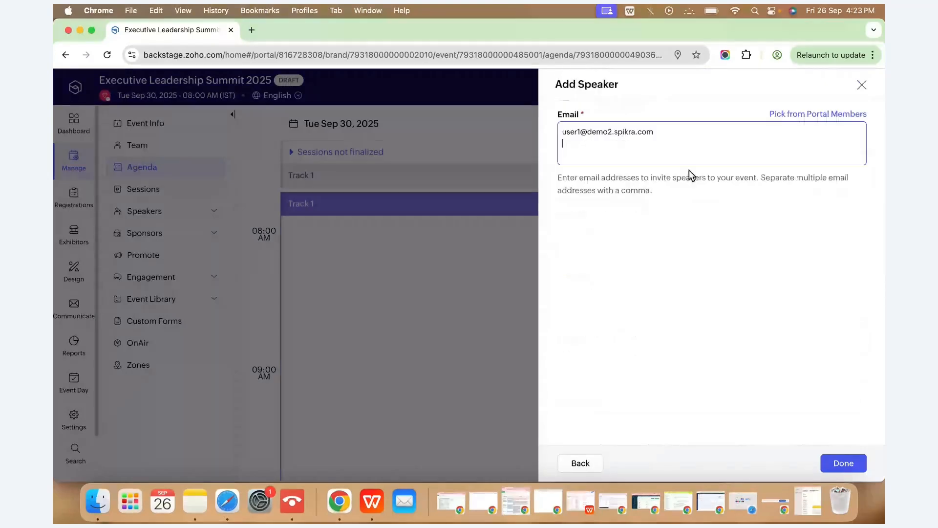
key("BackSpace")
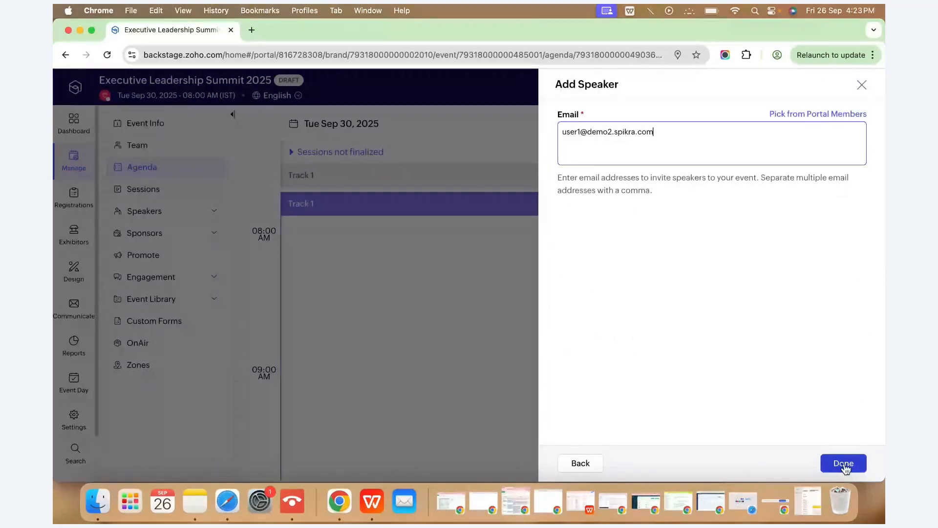
left_click(844, 465)
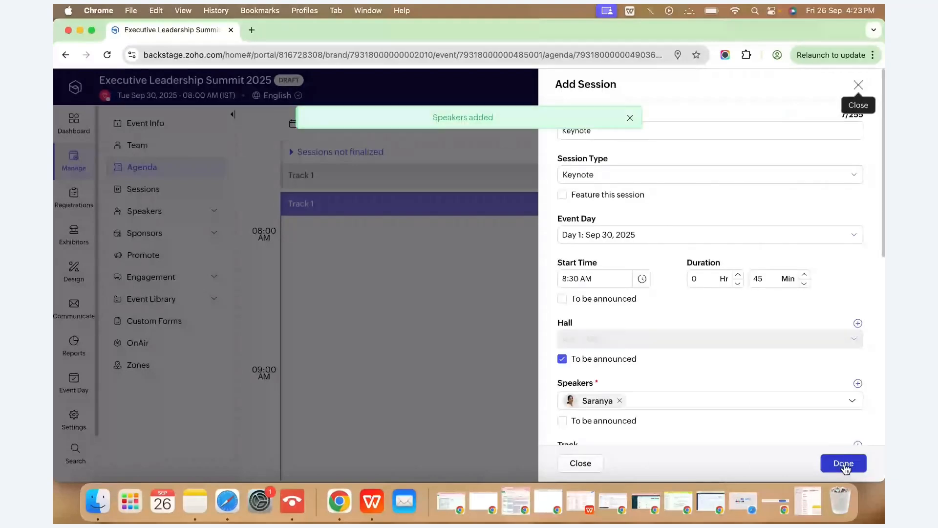
scroll(742, 390, "down", 3)
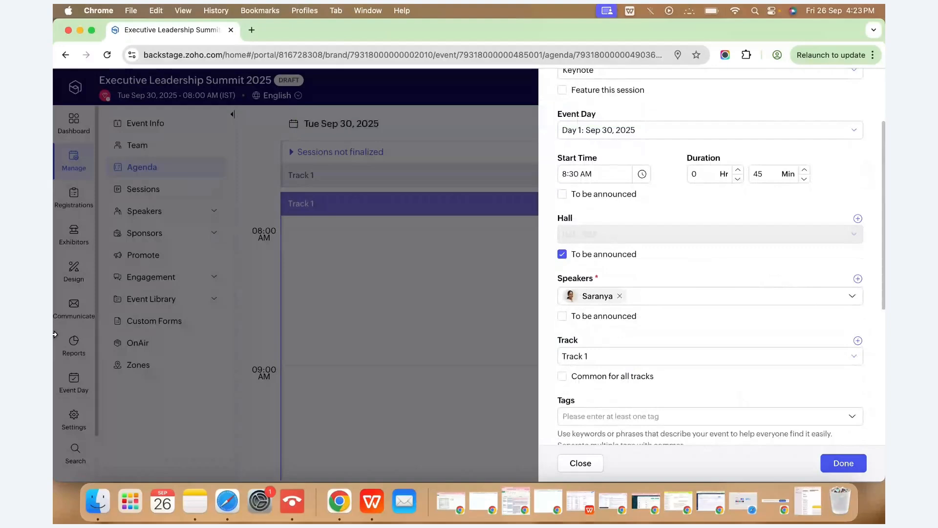
Mute audio in the webinar presenter window, then maximize the Backstage window again.
key("super+grave")
left_click(357, 465)
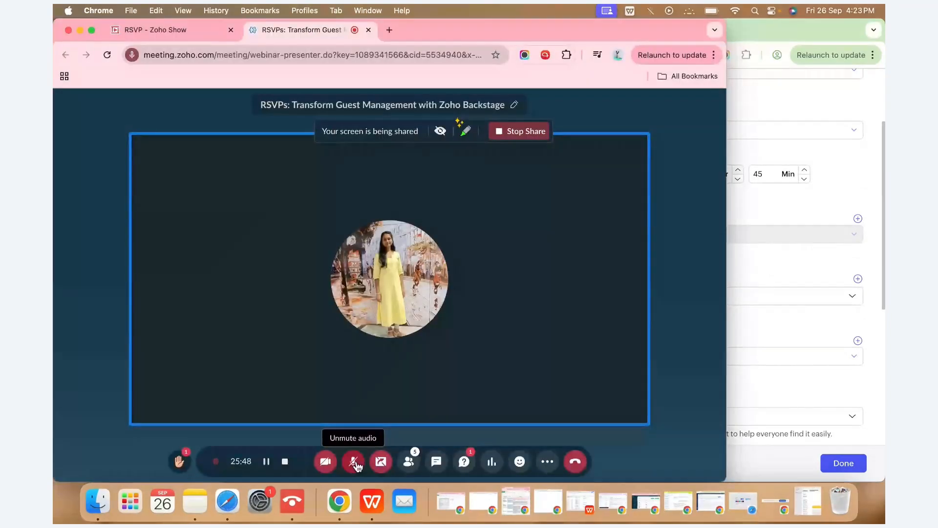
left_click(781, 246)
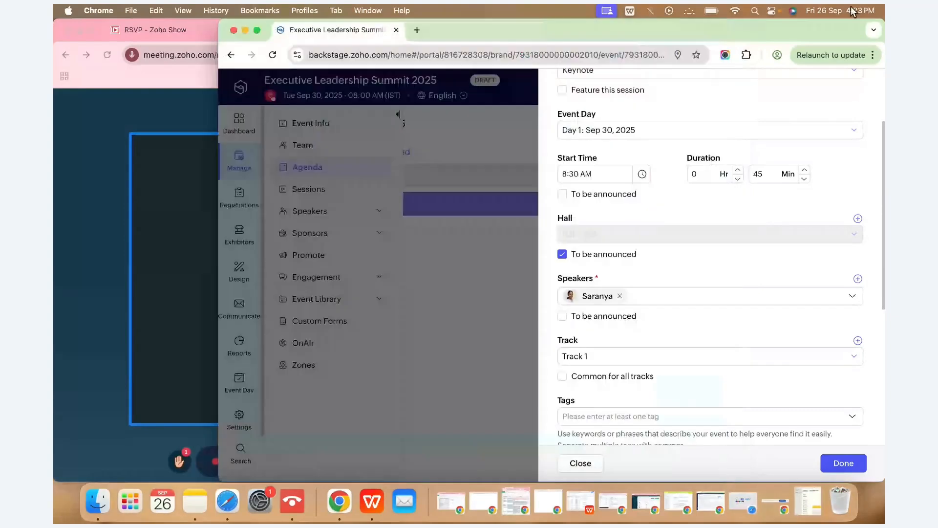
double_click(823, 29)
Keep the Keynote on Track 1, describe it 'Welcome keynote', save, and move it to 08:15 AM.
scroll(711, 264, "down", 2)
left_click(711, 264)
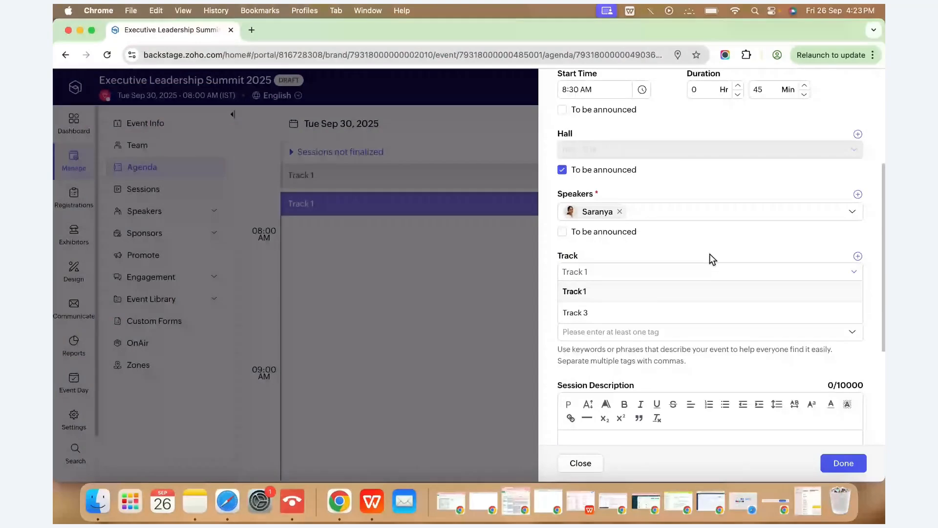
left_click(667, 299)
scroll(701, 245, "down", 2)
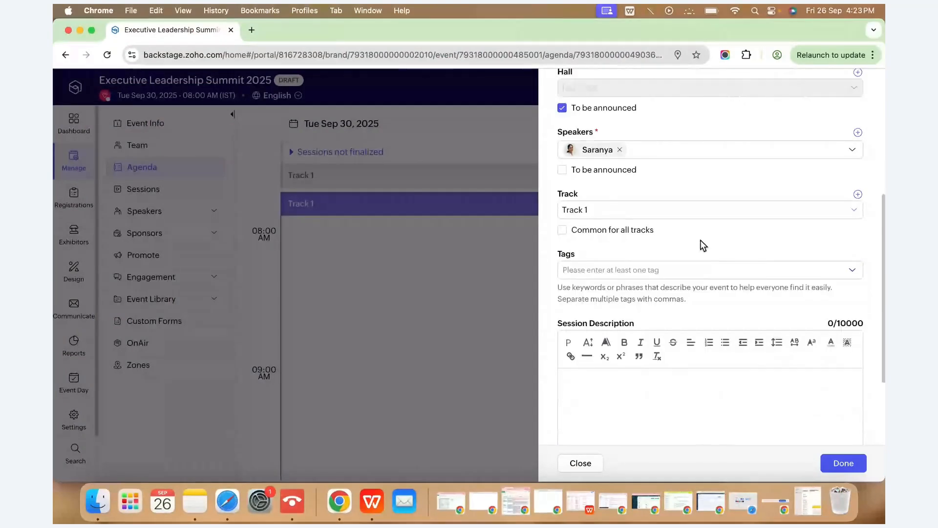
scroll(702, 245, "up", 2)
scroll(702, 245, "down", 5)
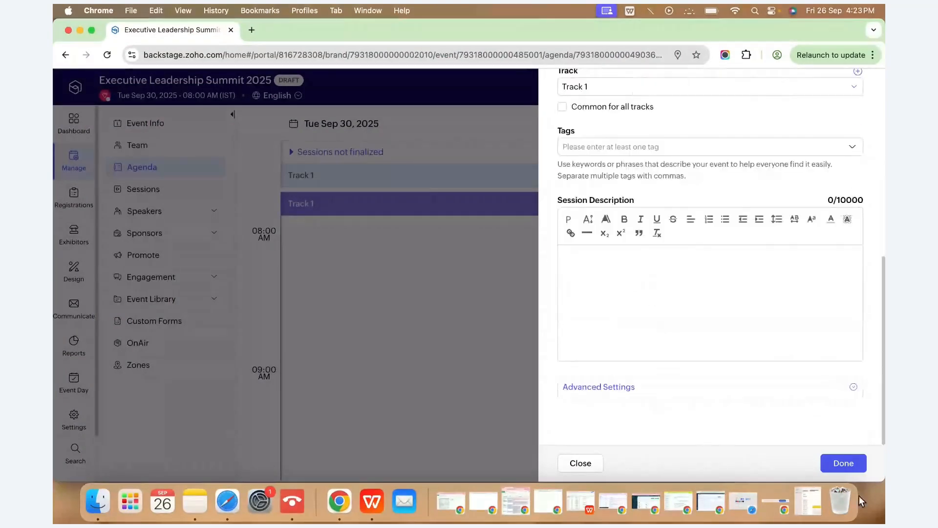
left_click(586, 259)
type("Welc")
type("o")
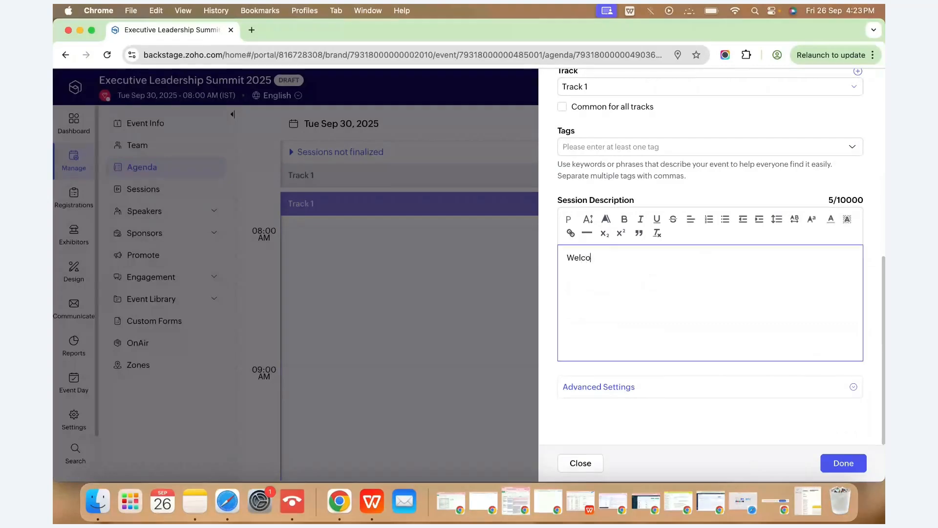
type("me keynote")
left_click(837, 468)
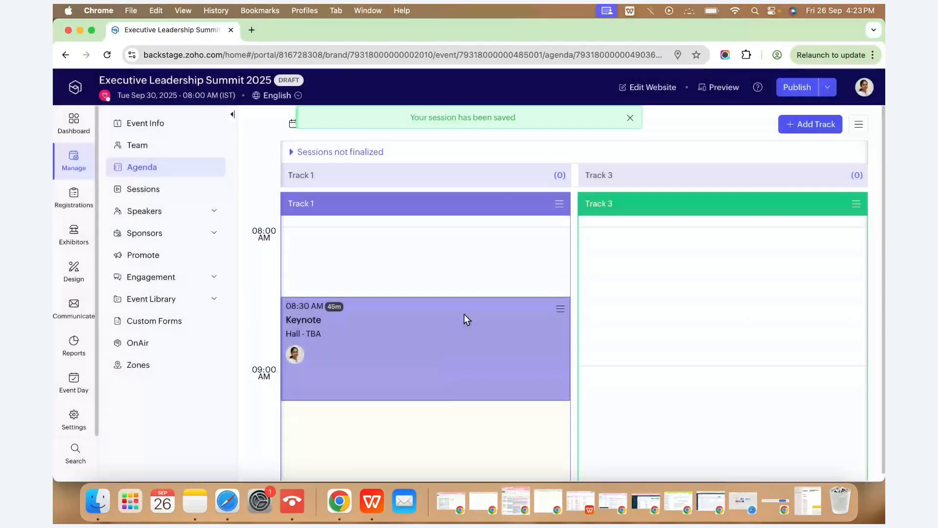
left_click_drag(464, 315, 464, 299)
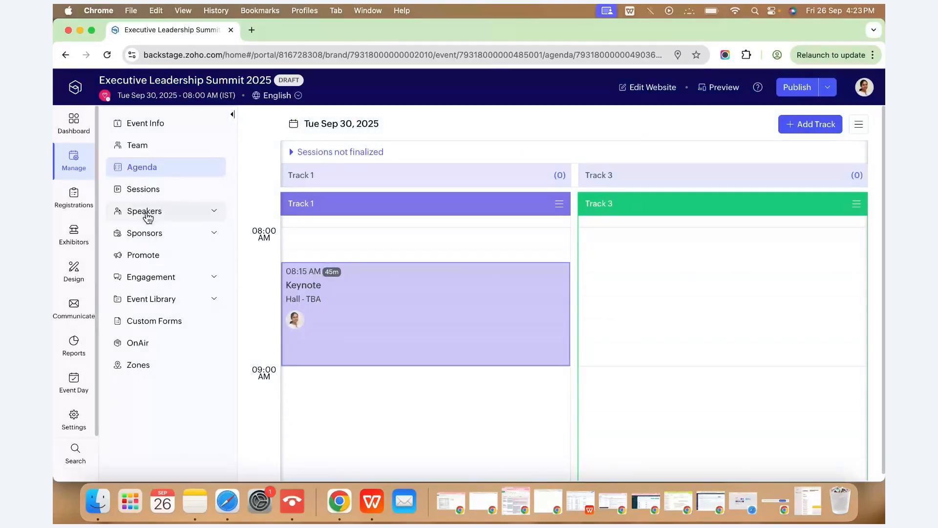
left_click(79, 205)
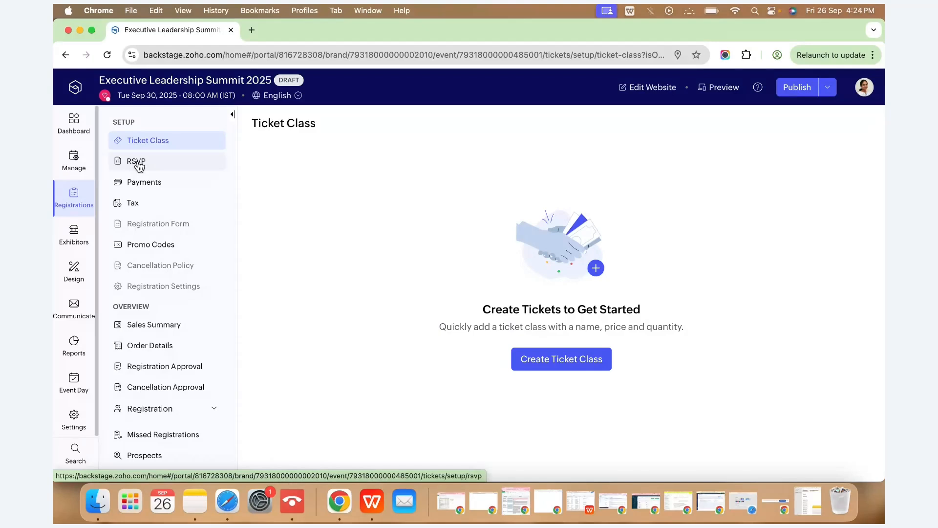
Create a General ticket class with quantity 50 and status Open.
left_click(567, 362)
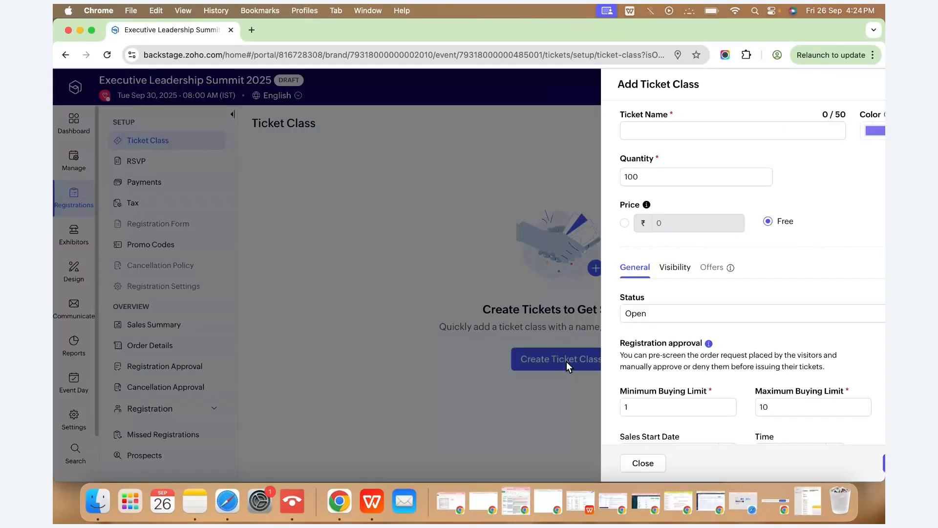
left_click(635, 131)
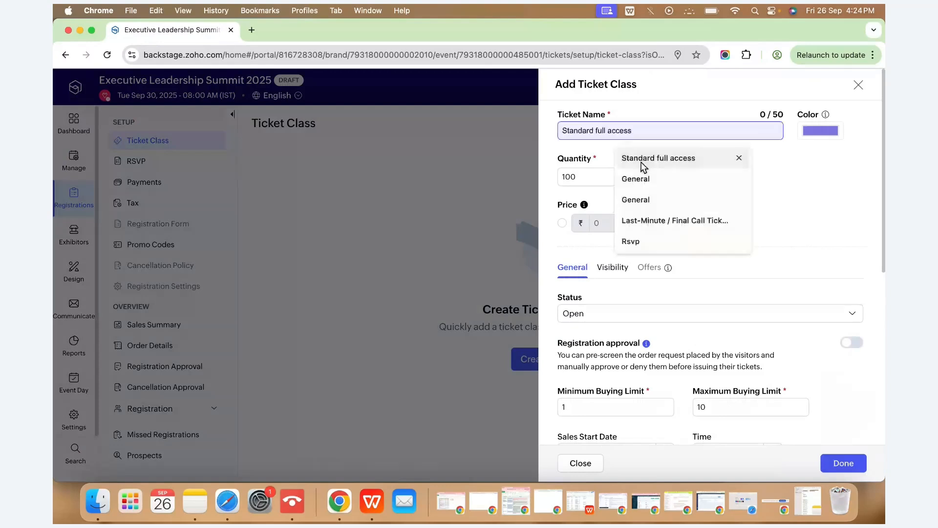
left_click(635, 178)
double_click(600, 178)
type("50")
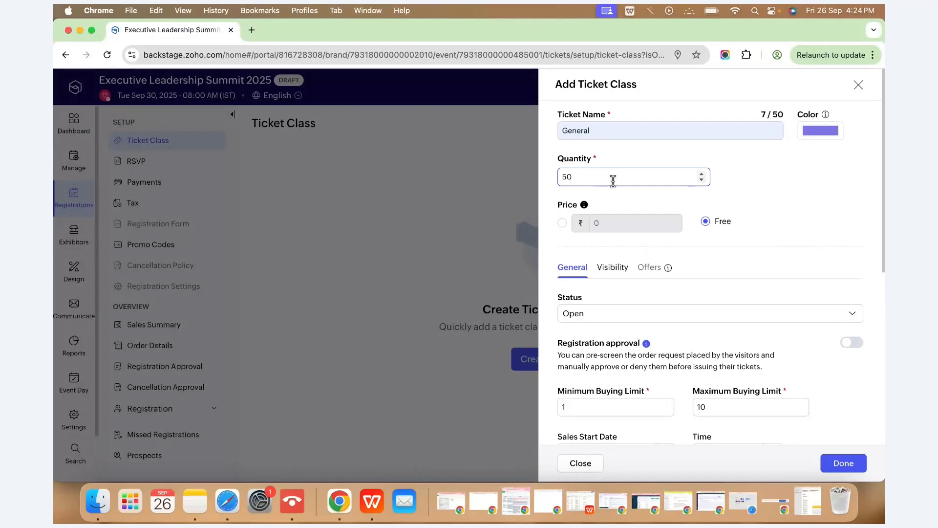
scroll(614, 180, "down", 1)
left_click(600, 272)
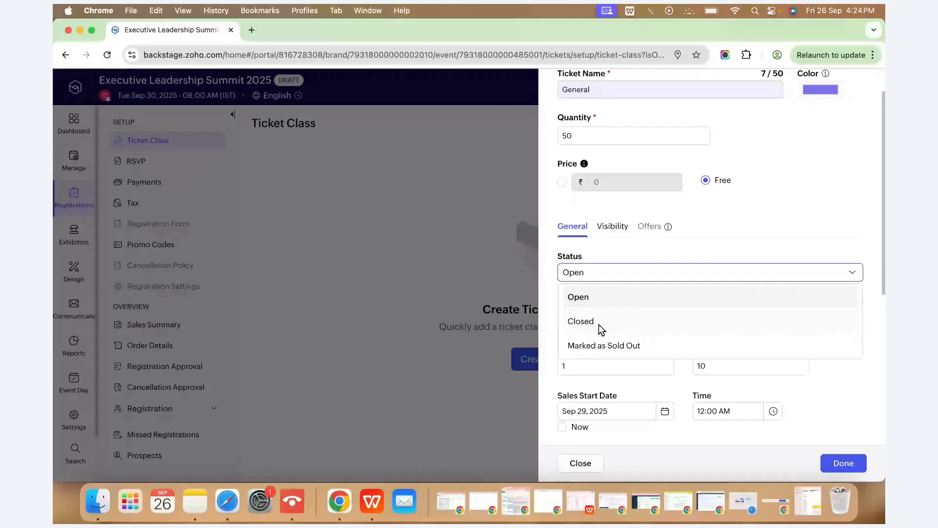
left_click(631, 273)
scroll(653, 231, "down", 1)
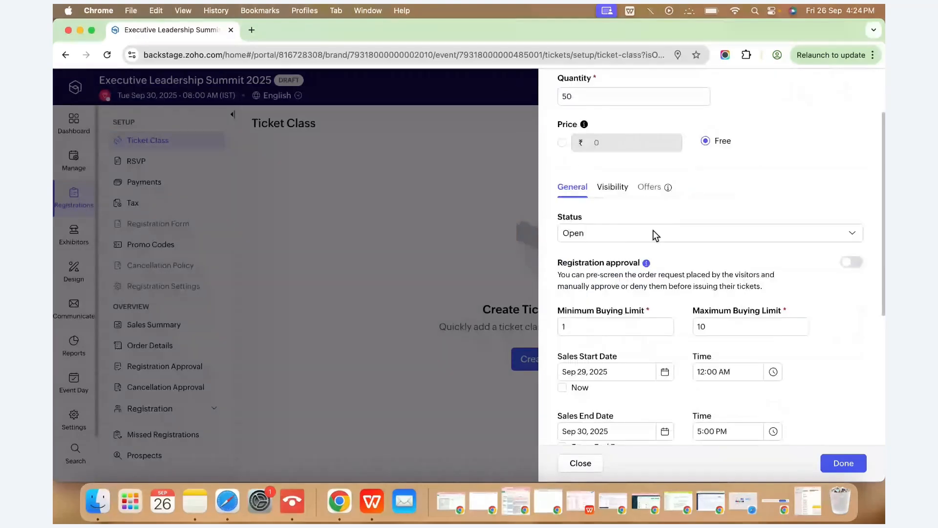
scroll(679, 254, "down", 1)
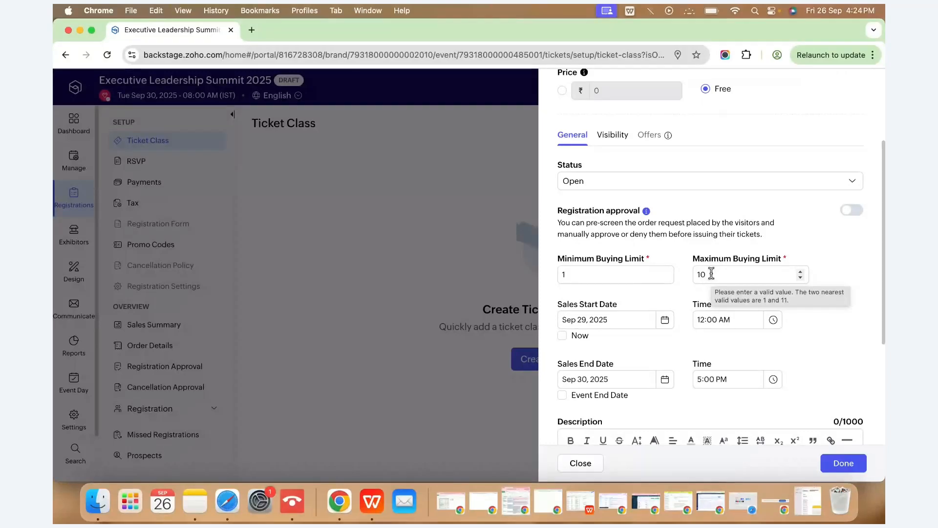
scroll(571, 232, "down", 2)
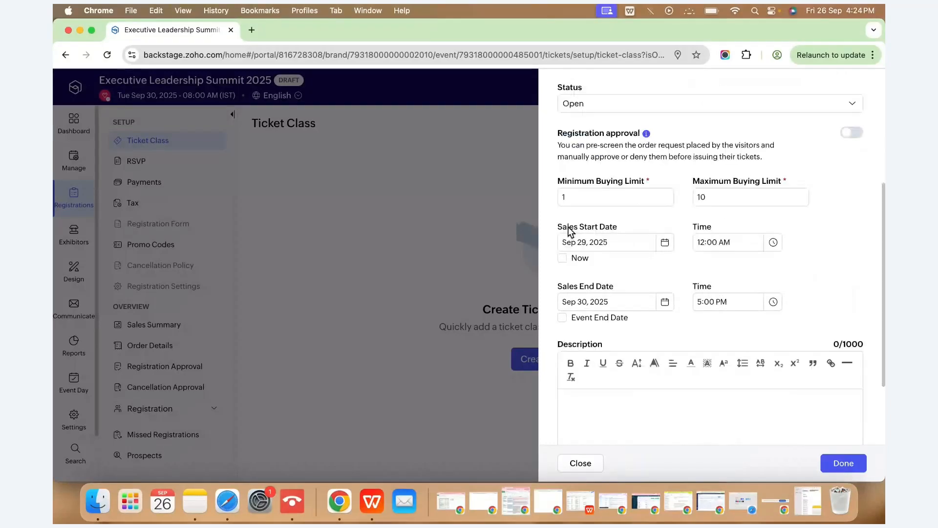
Set ticket sales to start Now, save the ticket class, and enable RSVP.
left_click(563, 258)
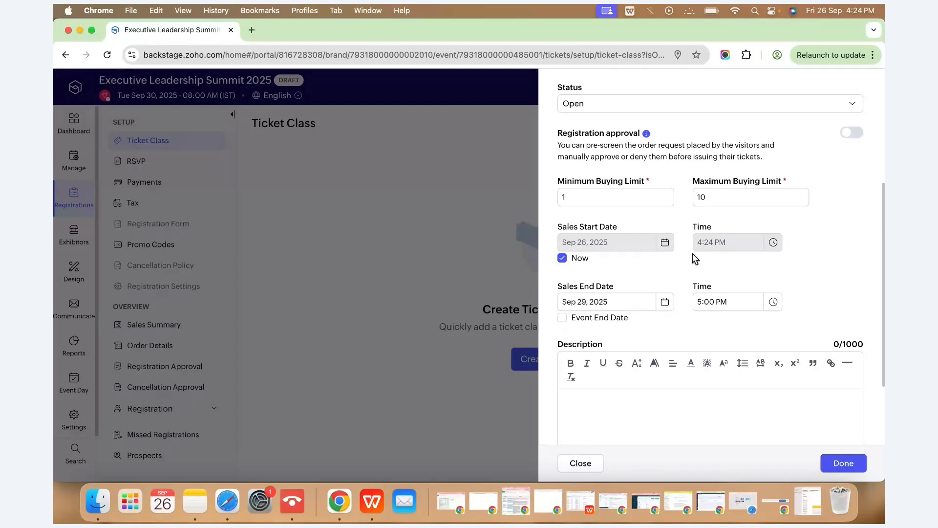
scroll(748, 359, "down", 3)
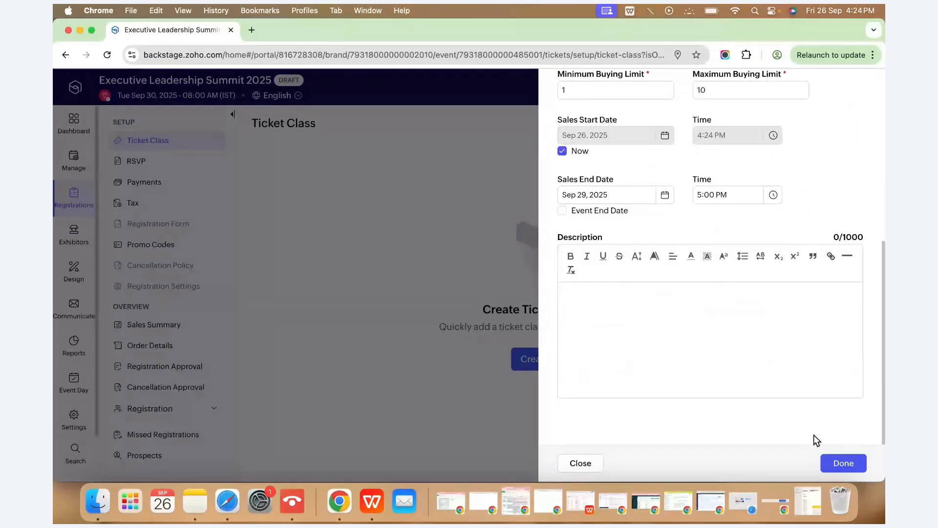
left_click(834, 463)
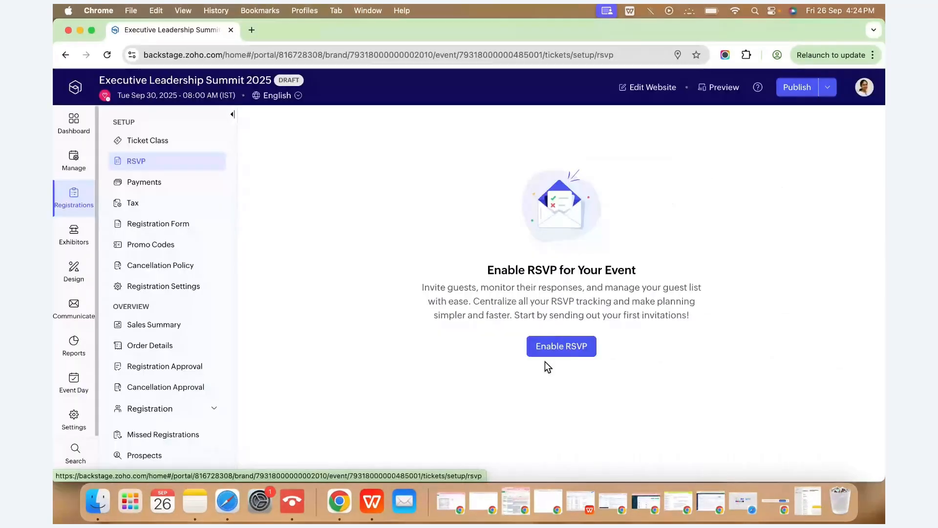
left_click(567, 351)
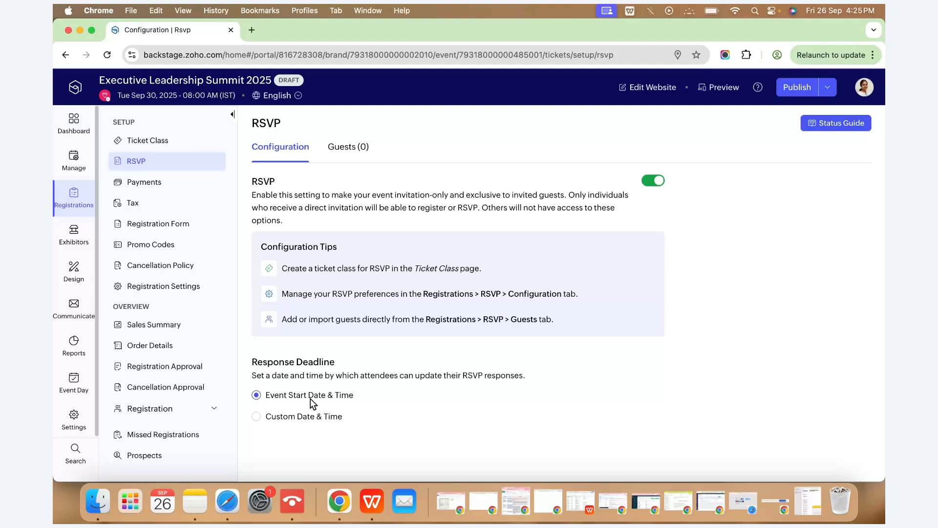
Choose a custom RSVP response deadline of Sep 29, 2025 at 5:25 PM.
left_click(287, 417)
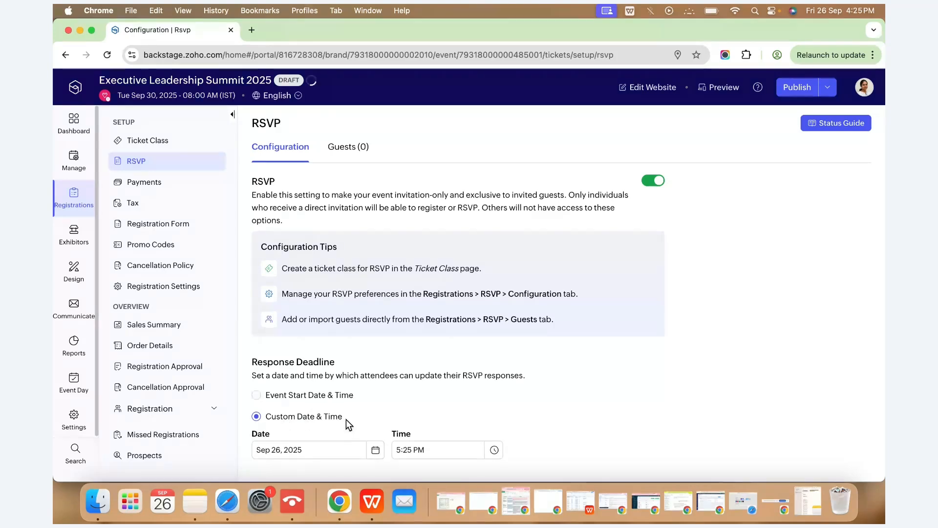
left_click(375, 450)
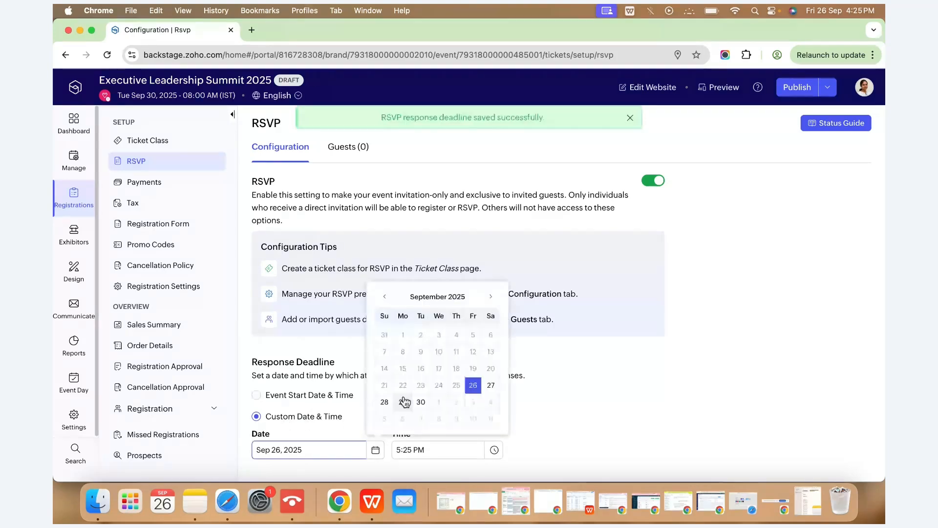
left_click(404, 401)
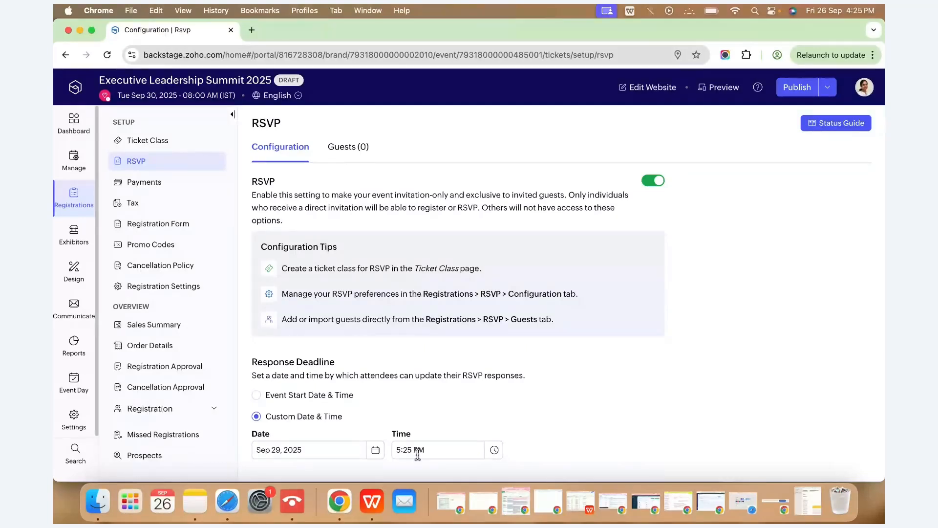
left_click(343, 151)
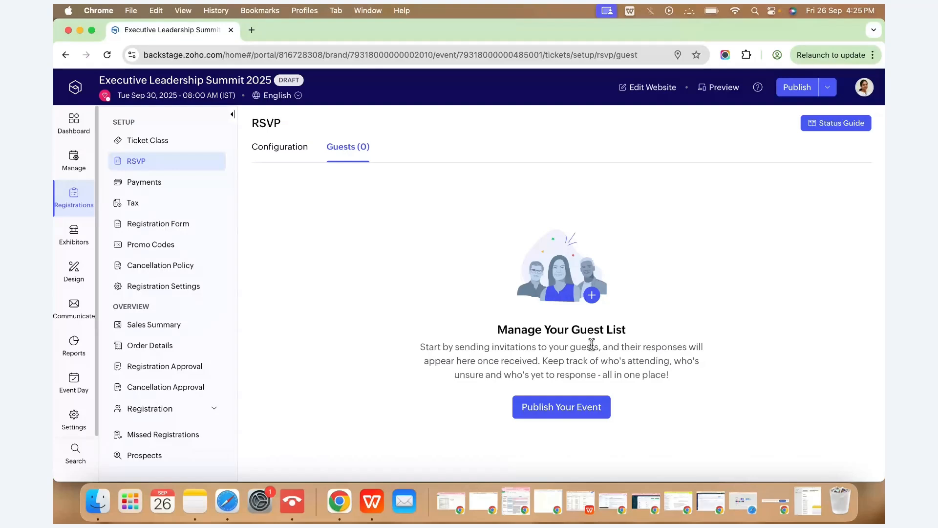
Publish the Executive Leadership Summit 2025 event live, dismissing the success messages, and open Import Guests.
left_click(572, 415)
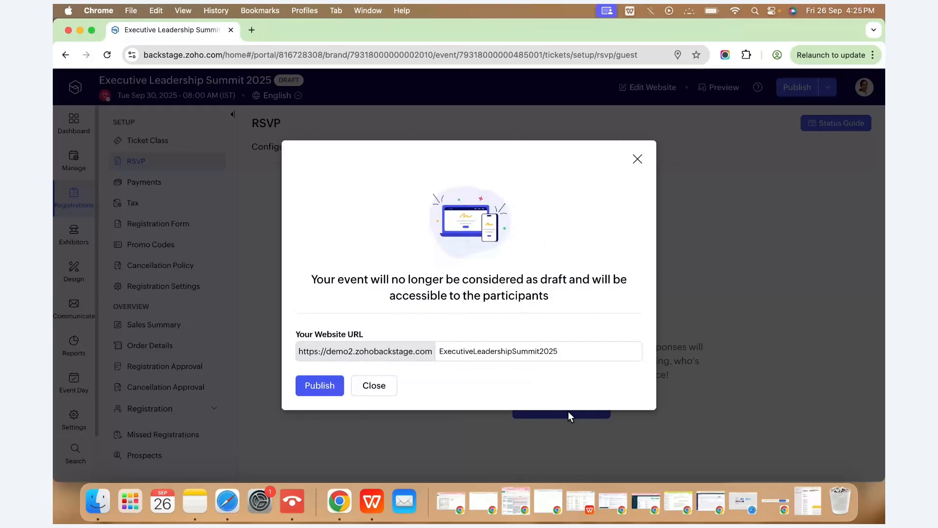
left_click(315, 381)
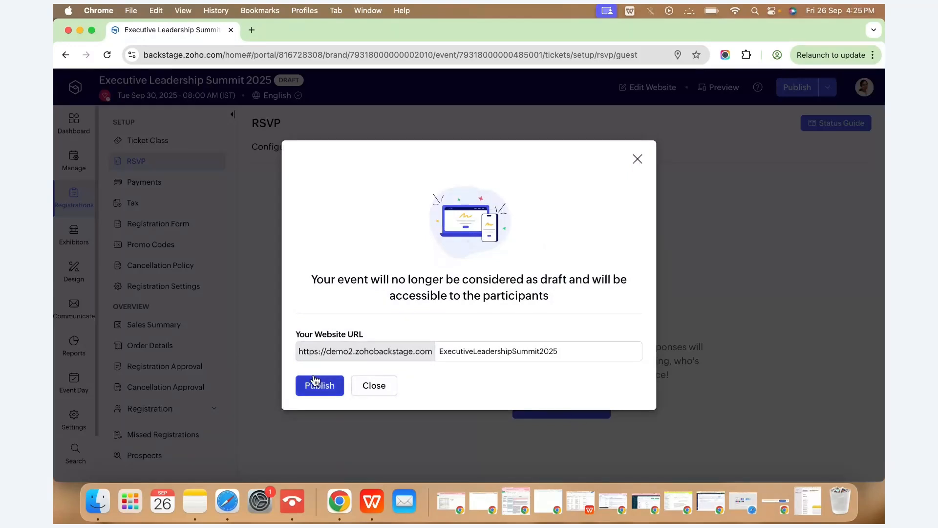
left_click(638, 159)
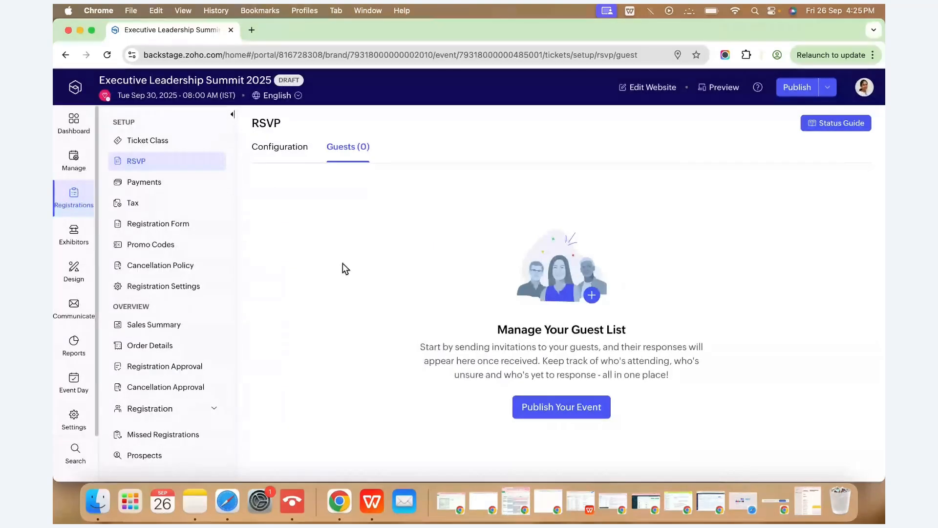
left_click(552, 406)
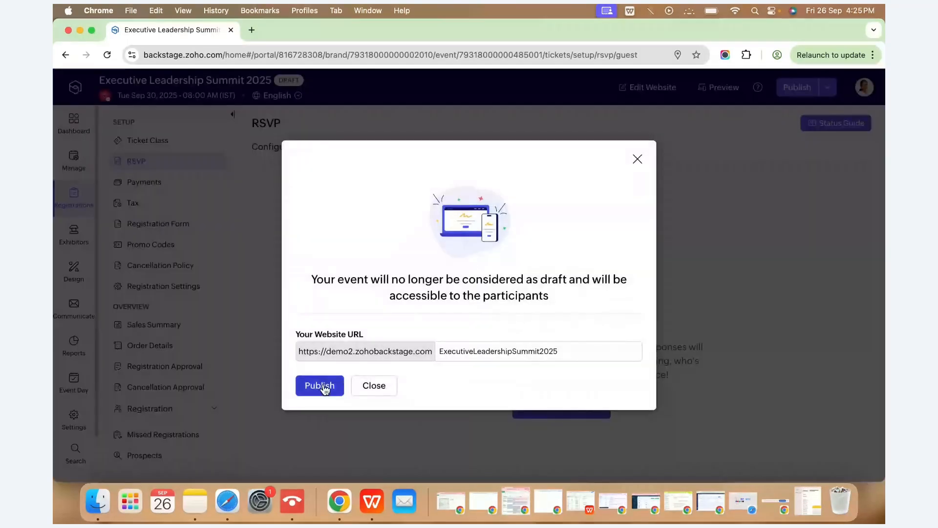
left_click(323, 385)
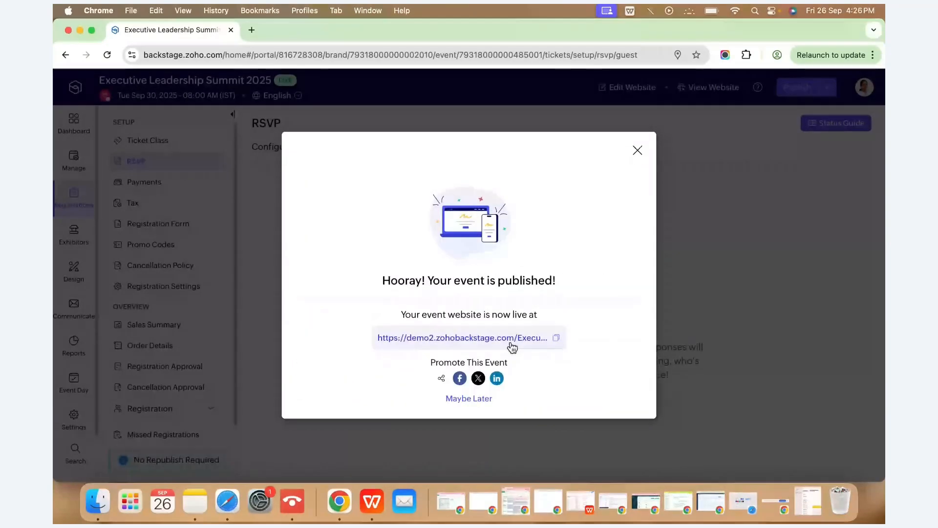
left_click(638, 150)
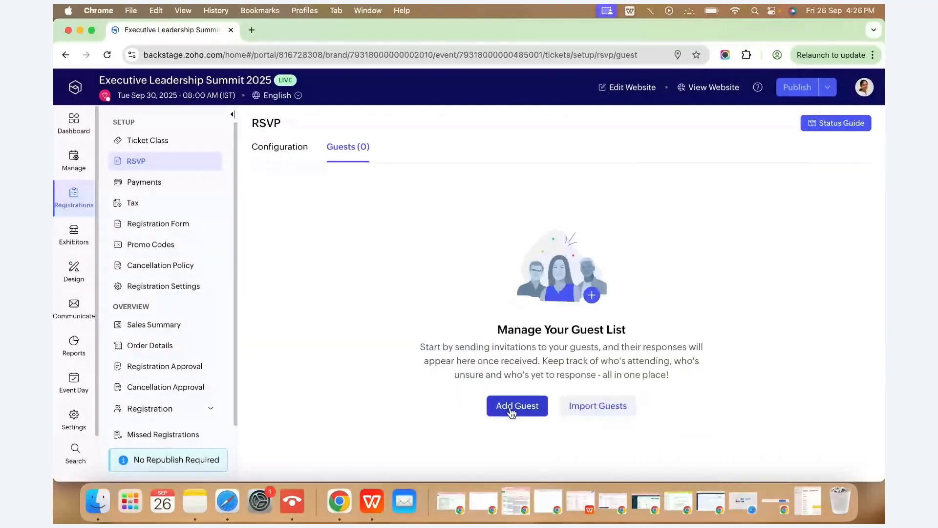
left_click(595, 409)
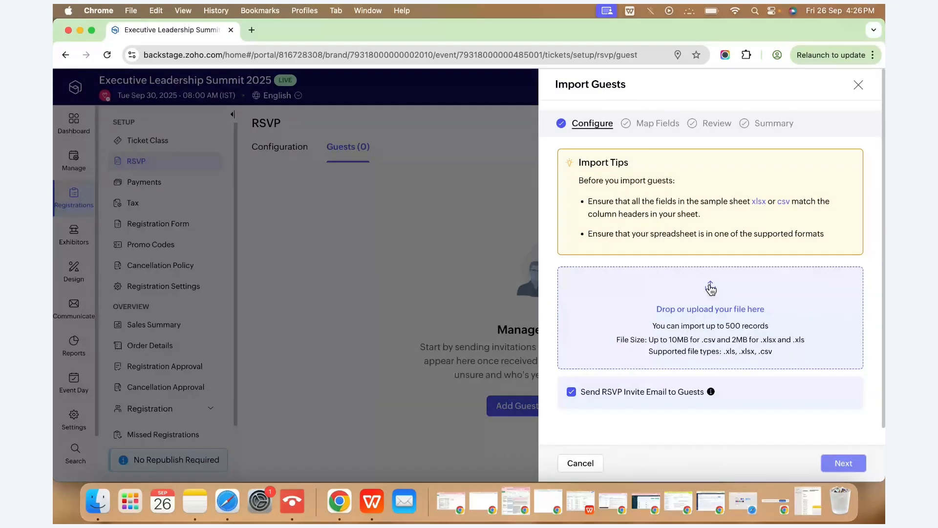
Upload Zoho_Backstage_Sample_Guest_List.csv with Send RSVP Invite Email turned off.
left_click(711, 288)
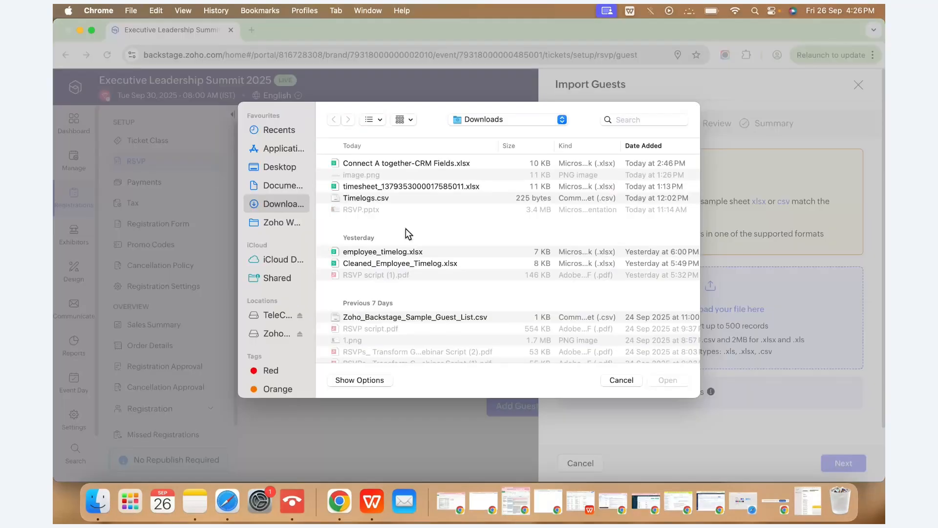
left_click(449, 297)
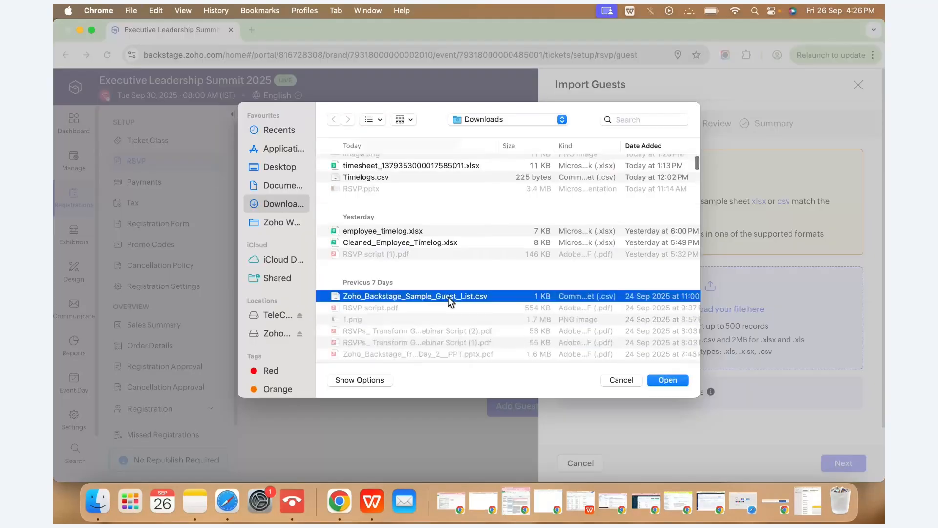
left_click(671, 383)
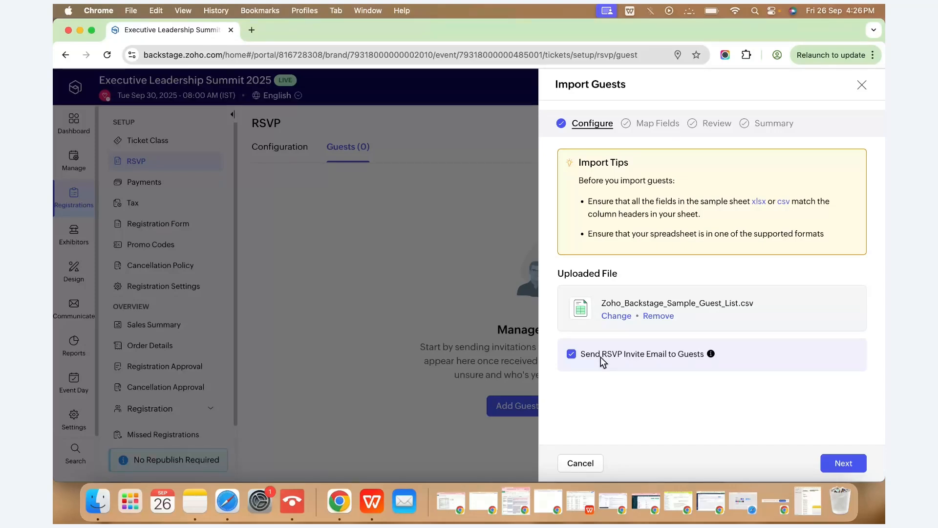
left_click(572, 353)
left_click(839, 464)
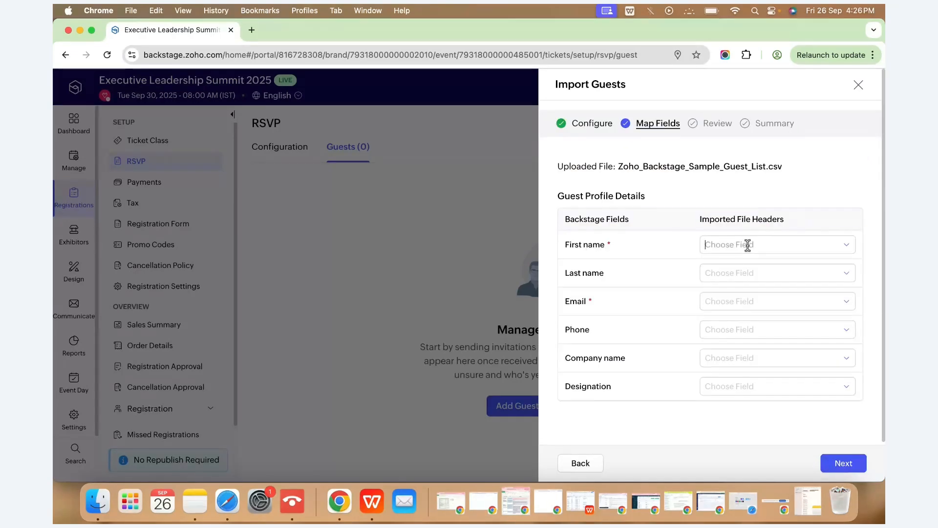
Map the First name, Email and Company name columns, then import the 10 guests.
left_click(790, 247)
left_click(738, 287)
left_click(846, 306)
left_click(744, 367)
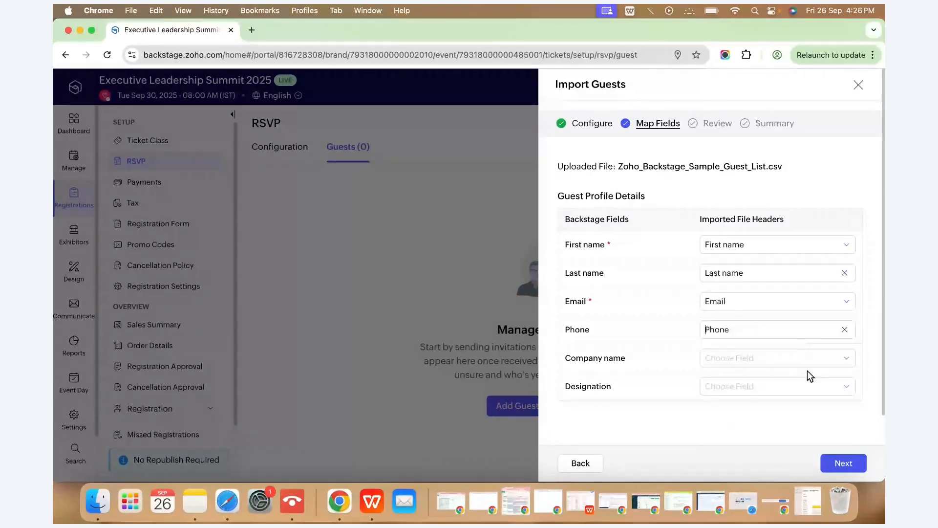
left_click(853, 362)
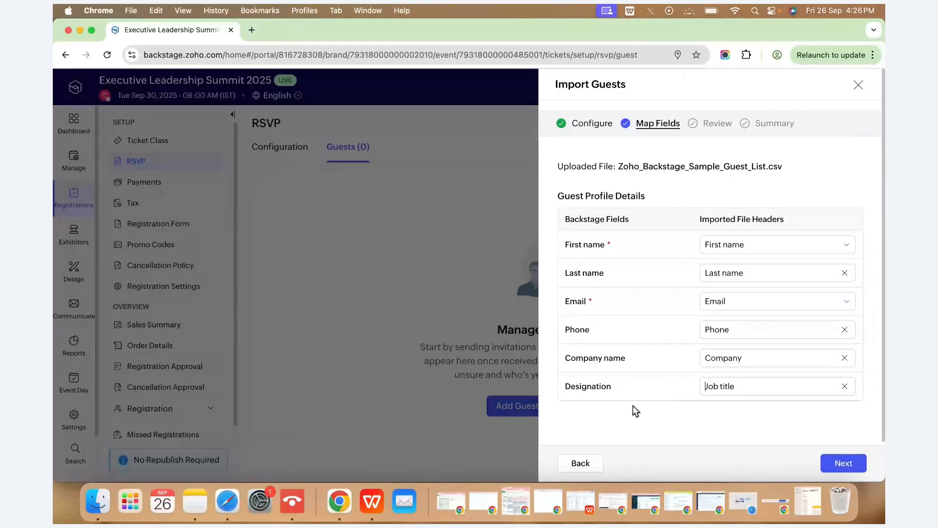
left_click(845, 464)
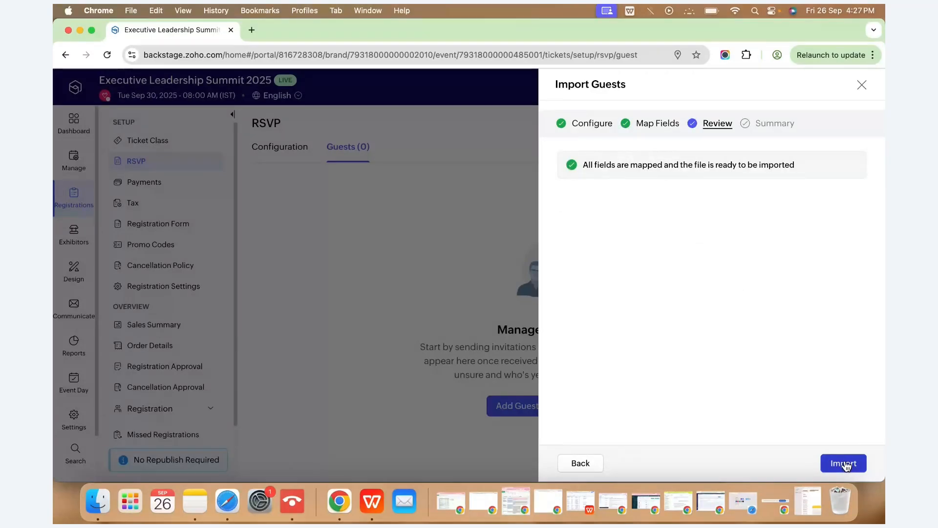
left_click(845, 465)
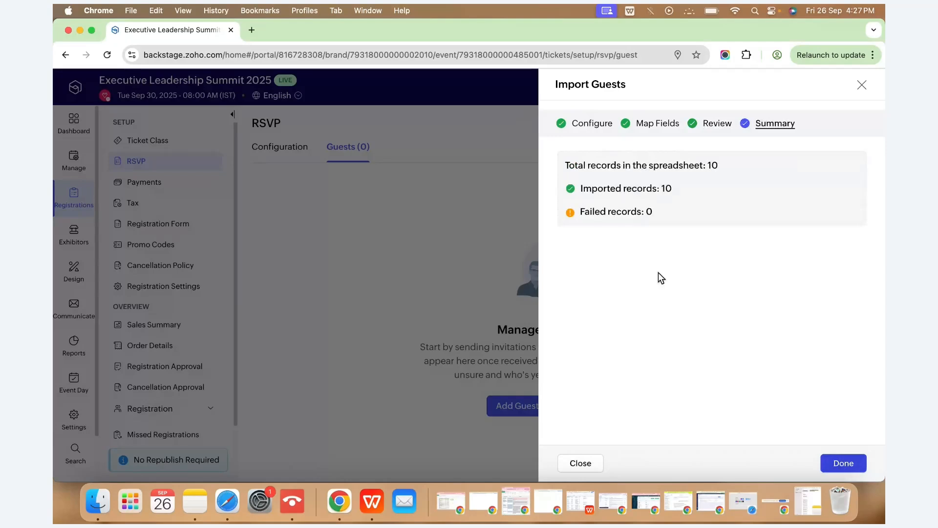
left_click(832, 467)
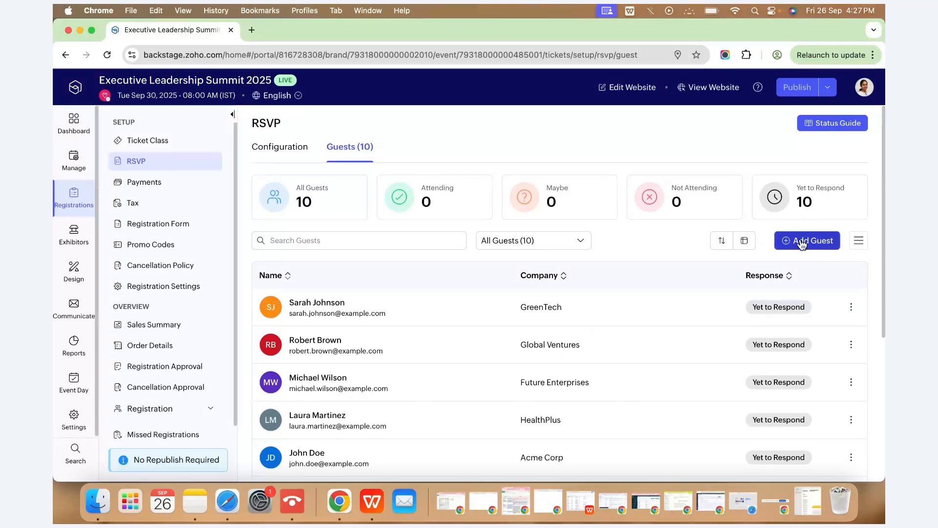
In the Add Guest form, enter the new guest's first and last name.
left_click(802, 241)
left_click(650, 119)
left_click(608, 186)
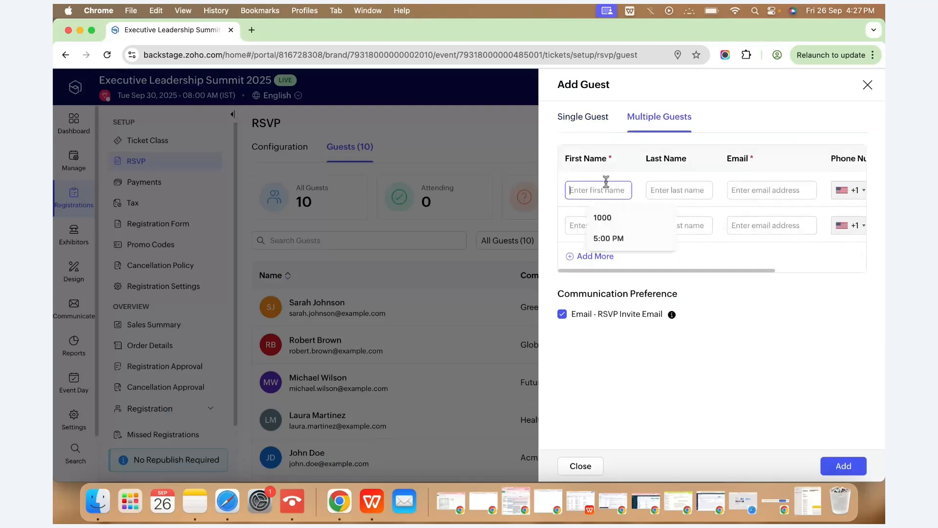
left_click(587, 226)
left_click(606, 167)
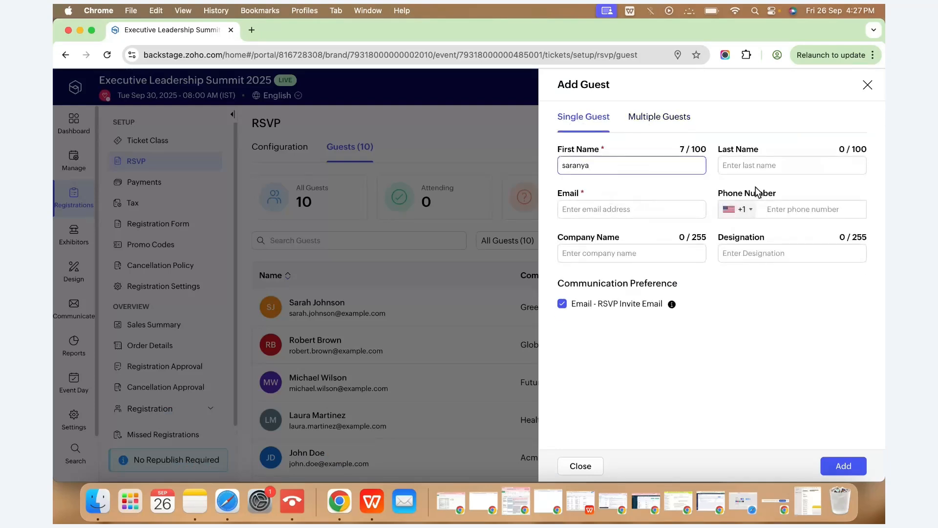
left_click(751, 162)
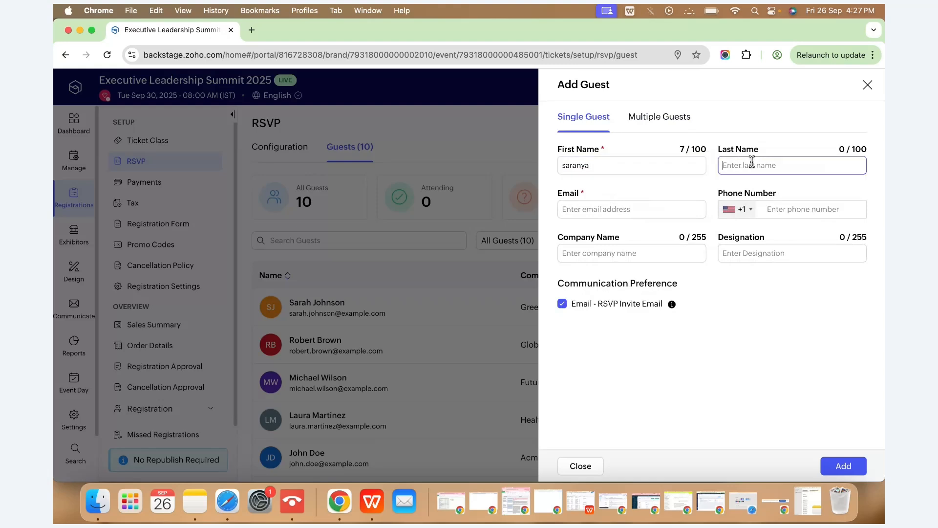
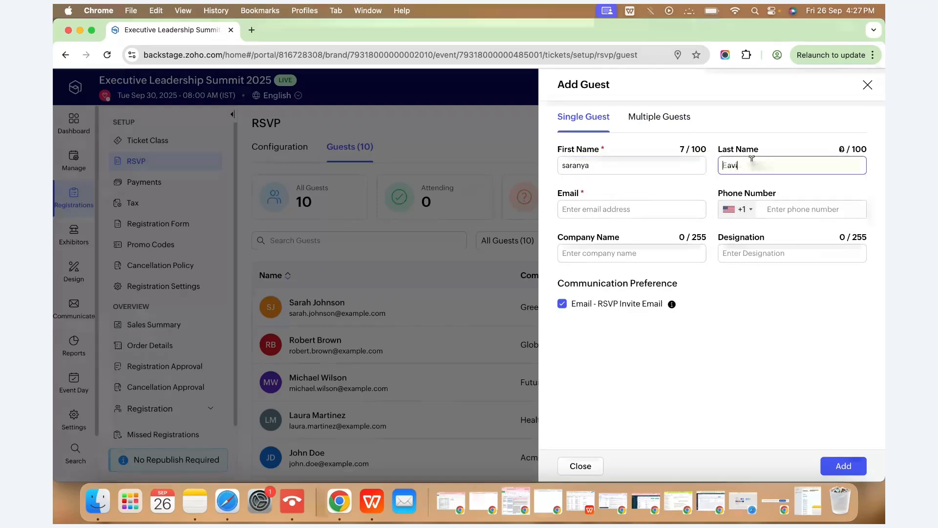
Enter the guest's e-mail address and add the guest as the eleventh entry.
left_click(620, 210)
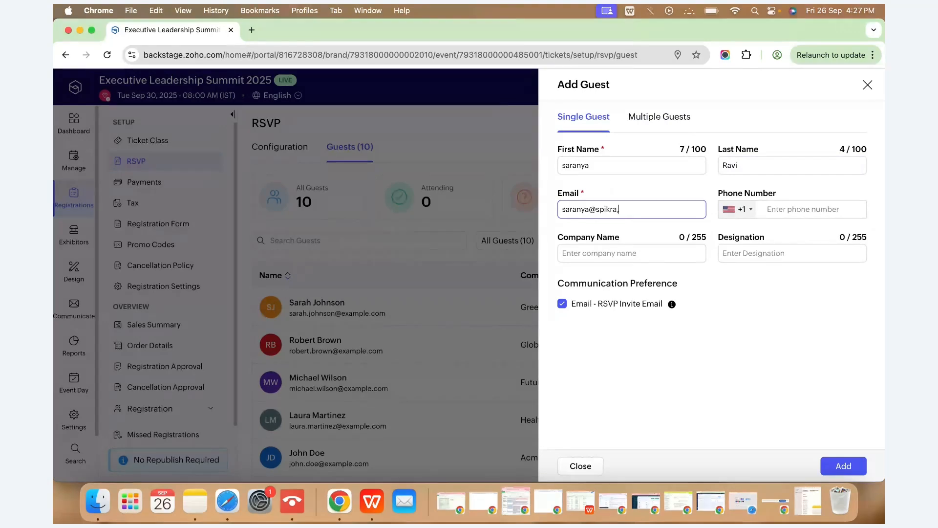
left_click(751, 209)
left_click(851, 465)
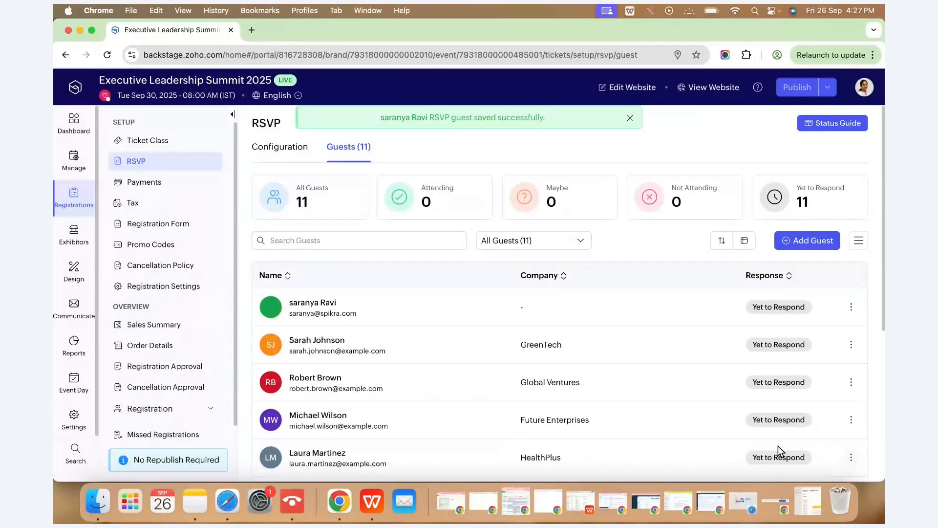
Open the new guest's Edit form from its row menu, then close it unchanged.
left_click(852, 307)
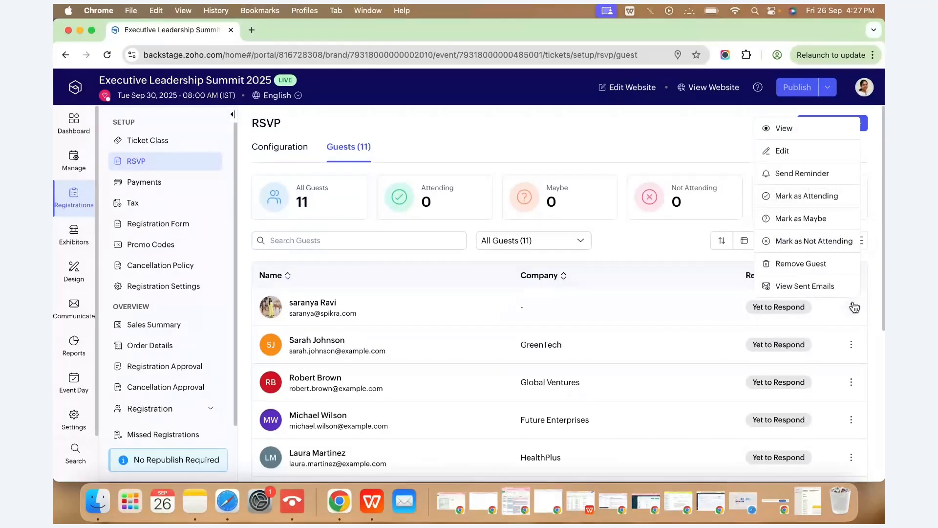
left_click(781, 150)
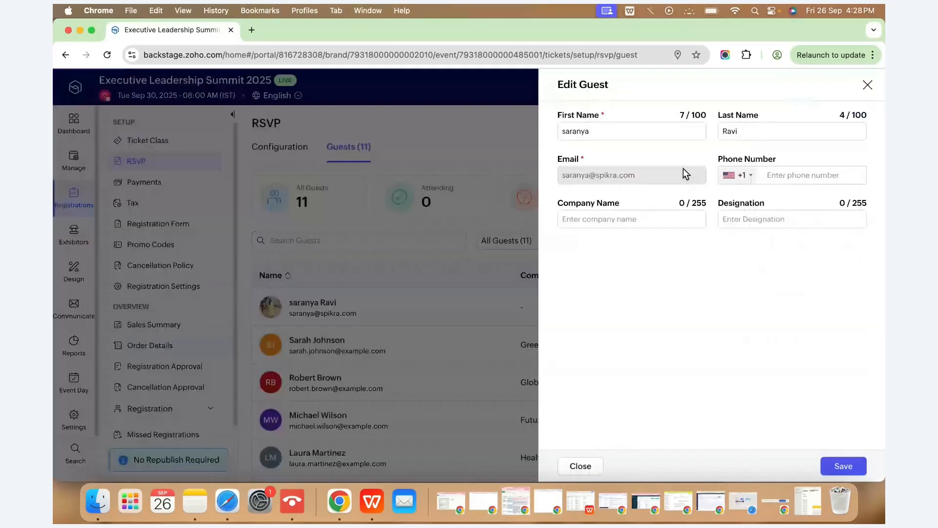
key("Escape")
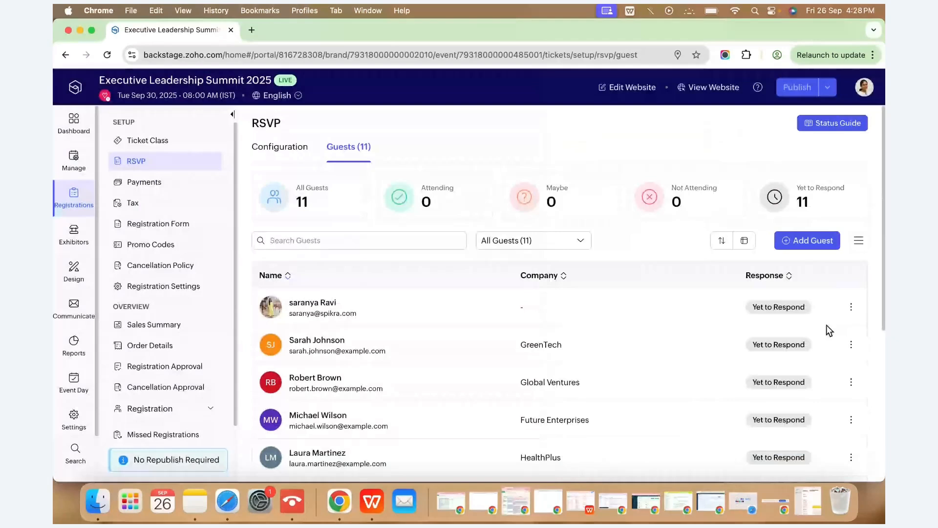
Through each row's menu, mark guests two, three and four Attending, Maybe and Not Attending.
left_click(851, 308)
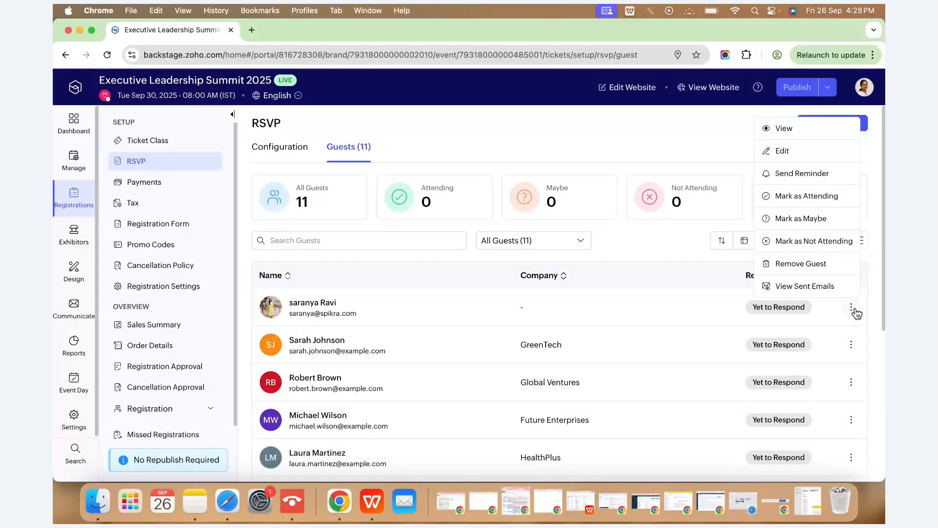
left_click(855, 346)
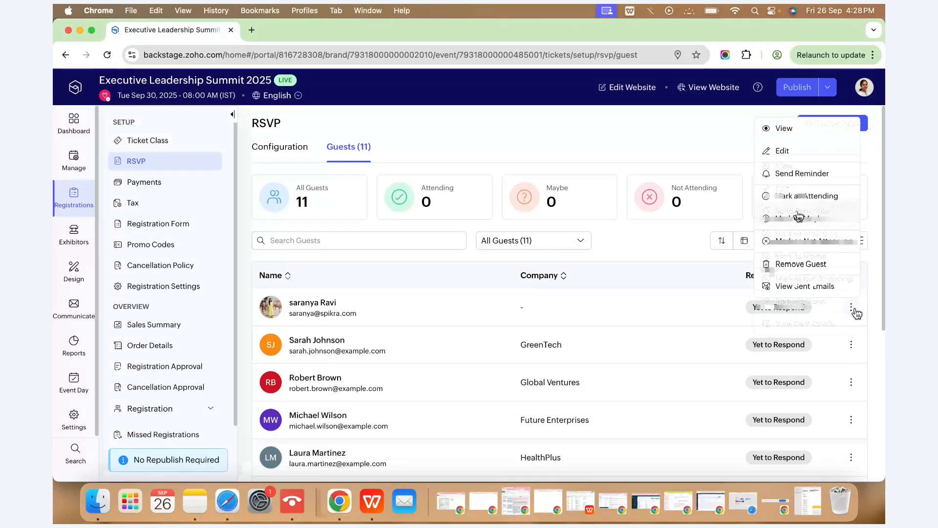
left_click(854, 311)
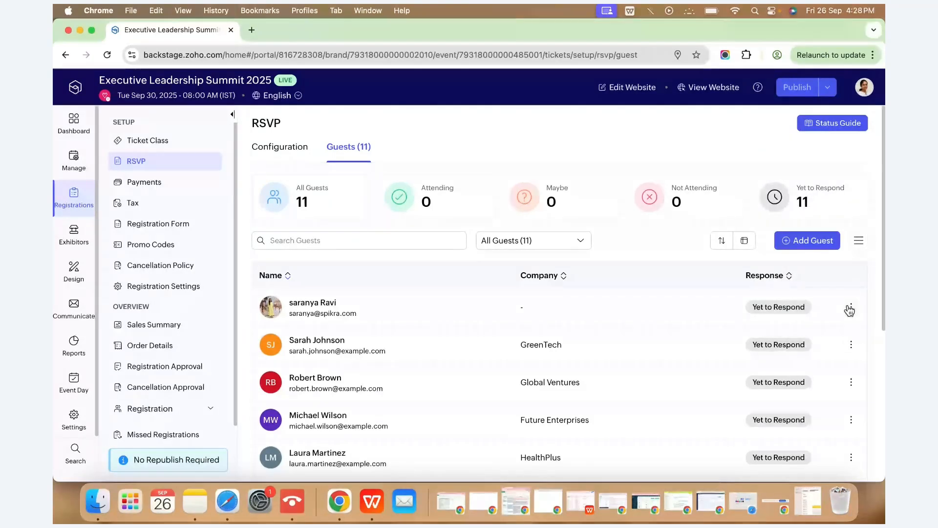
left_click(850, 310)
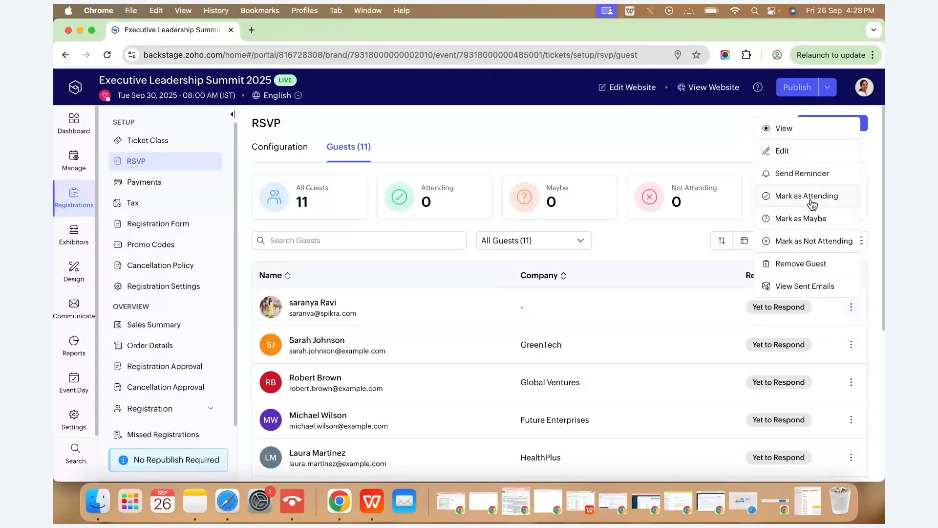
left_click(854, 347)
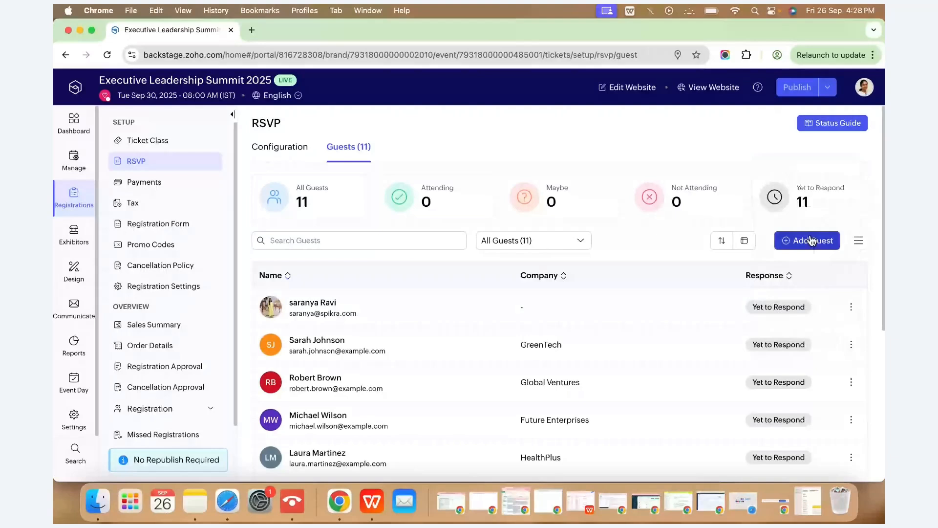
left_click(851, 383)
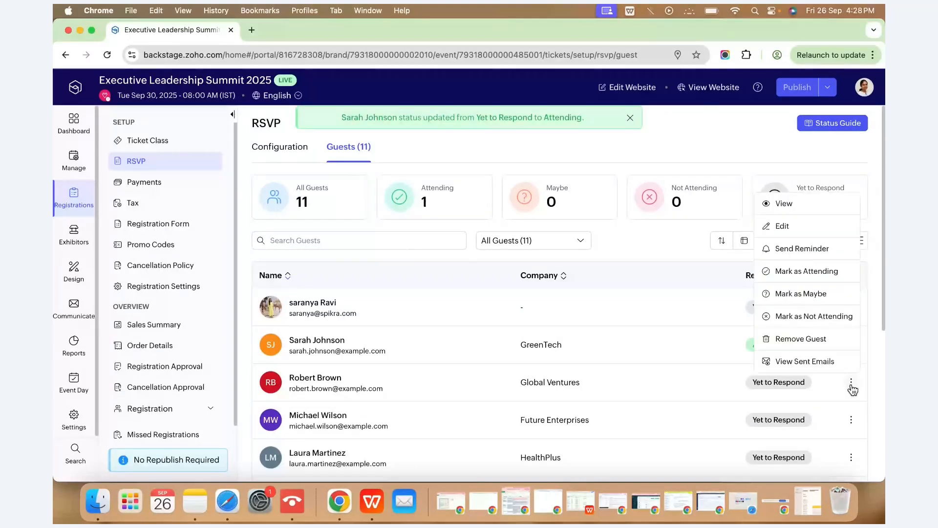
left_click(812, 293)
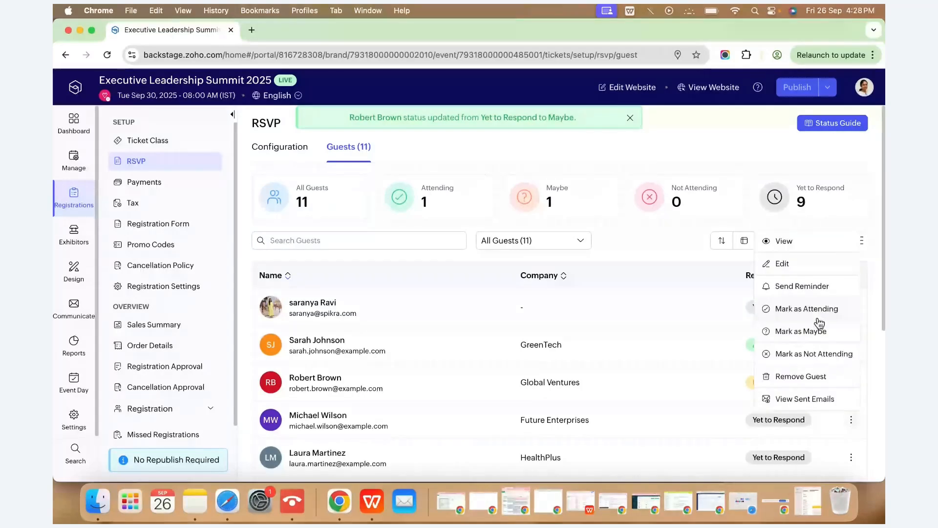
left_click(808, 354)
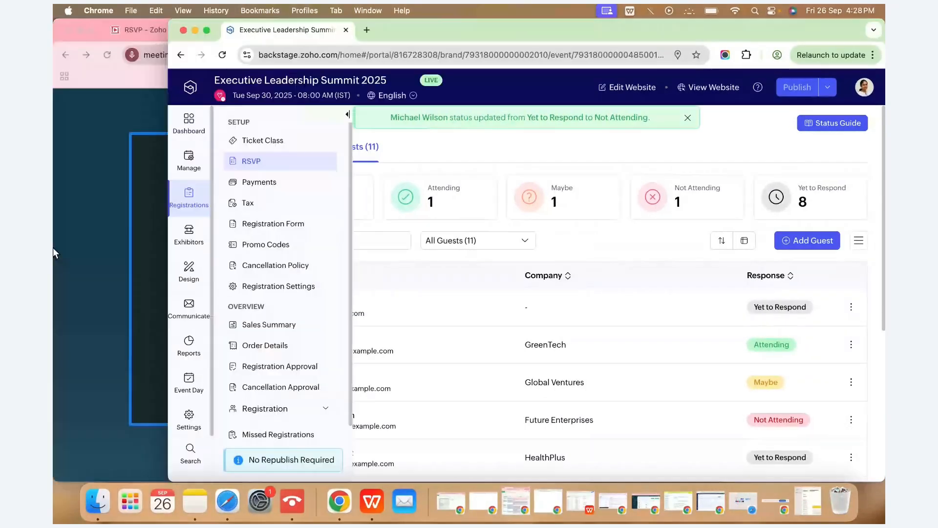
Load mail.zoho.com in a new browser tab.
left_click(212, 162)
left_click(393, 31)
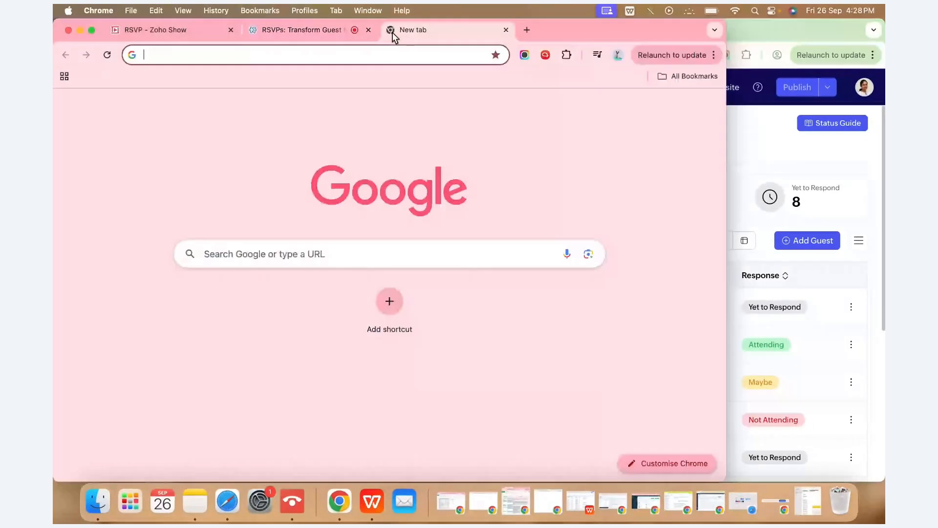
type("mail.zoho.com")
key("Return")
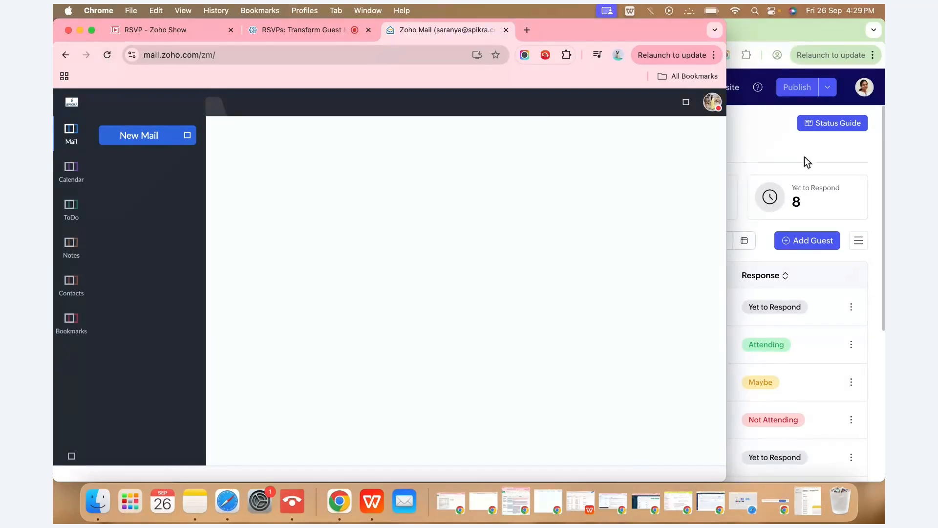
Open the RSVP invitation email in its own window and follow its Attending link.
left_click(772, 176)
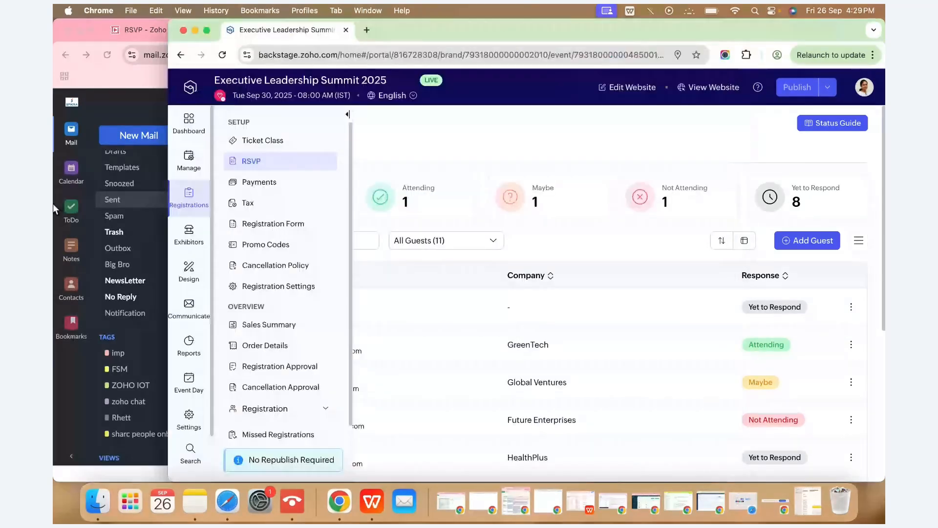
left_click(53, 204)
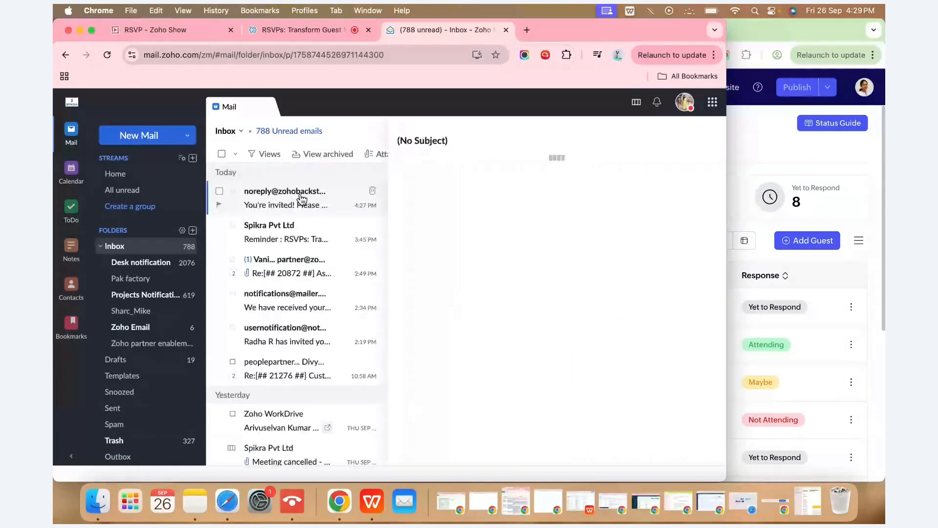
left_click(302, 198)
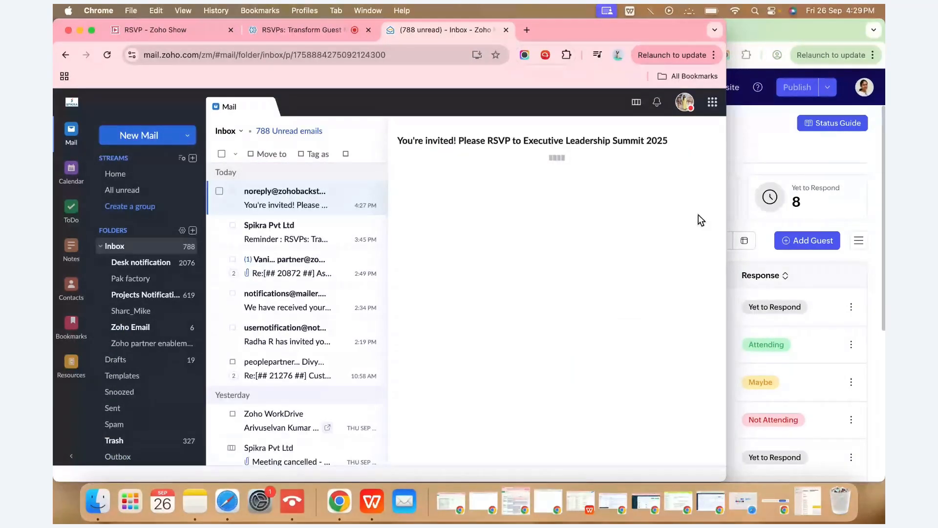
left_click(669, 179)
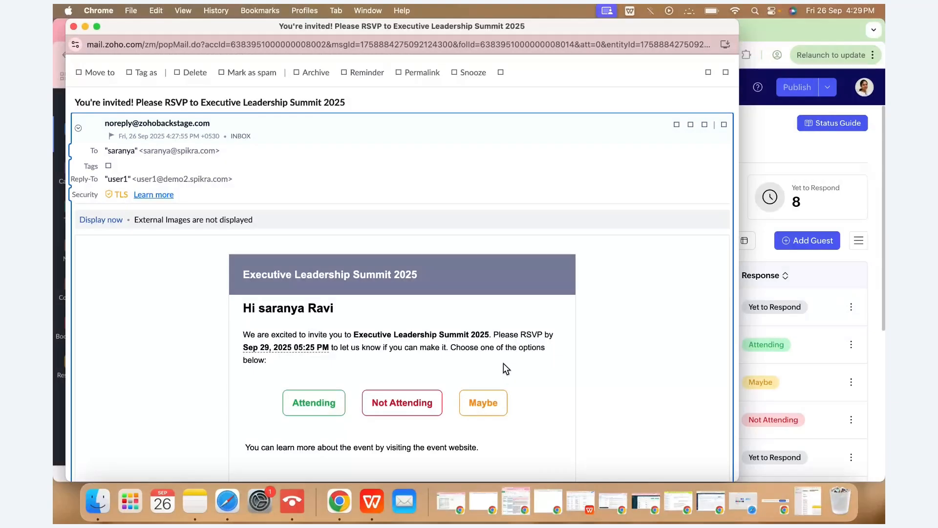
scroll(503, 363, "down", 1)
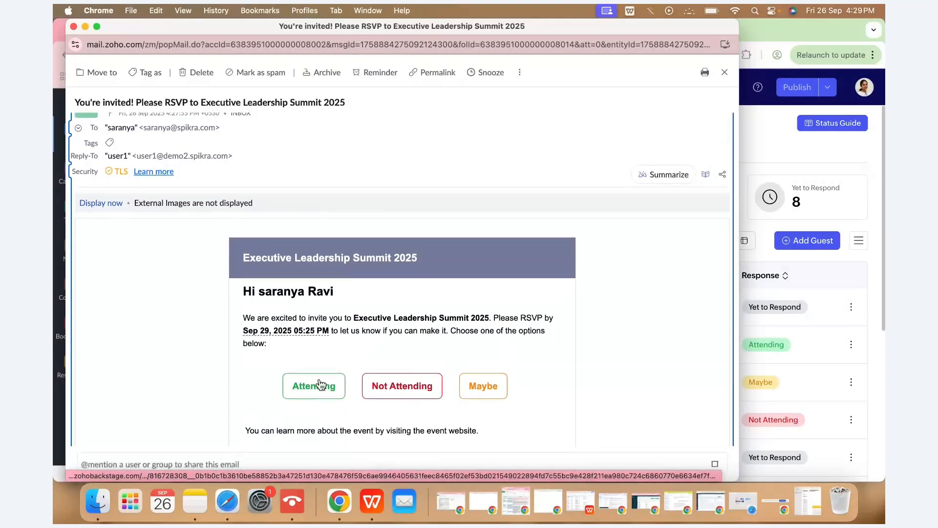
left_click(320, 385)
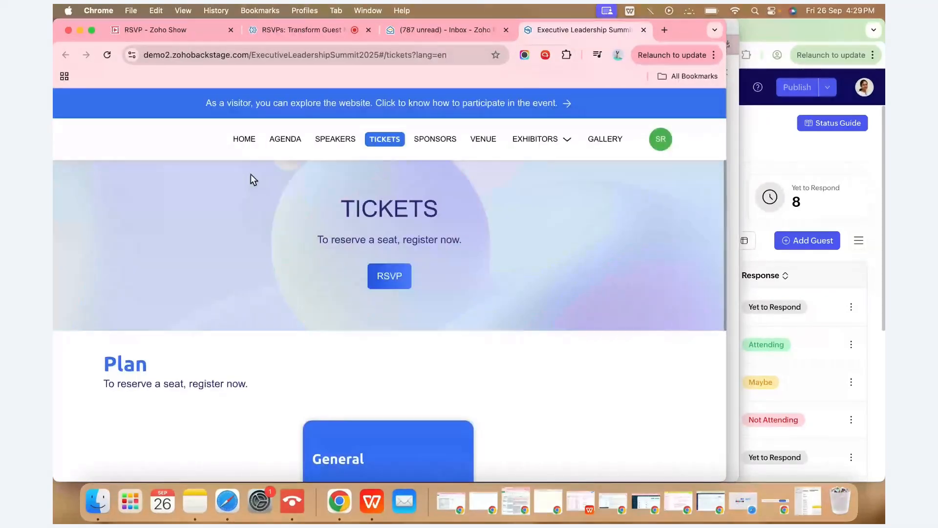
Check the guest's response reads Yet to Respond on the event site, then return to Backstage.
scroll(591, 353, "down", 5)
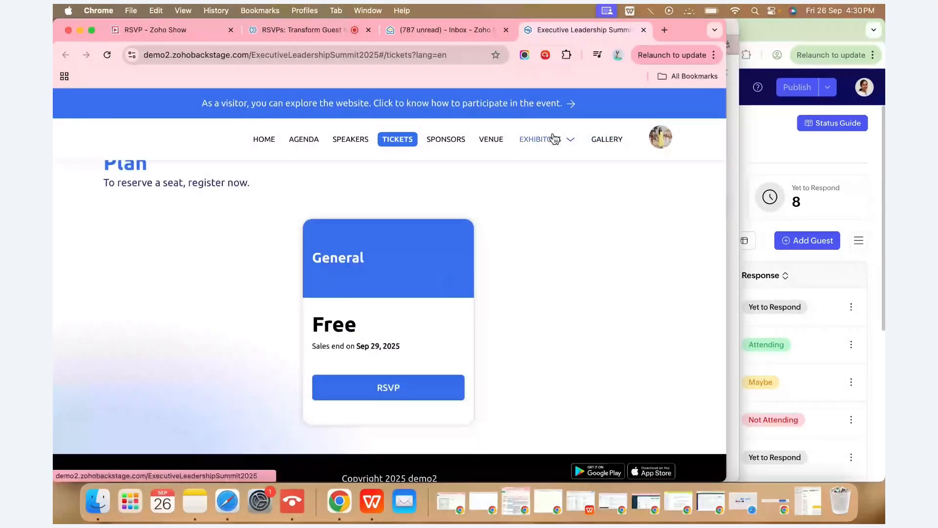
left_click(661, 139)
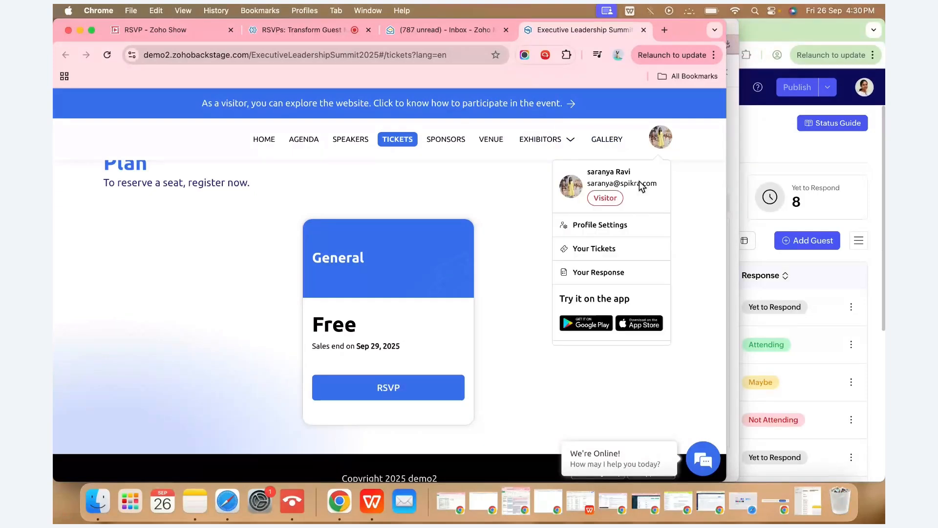
left_click(610, 274)
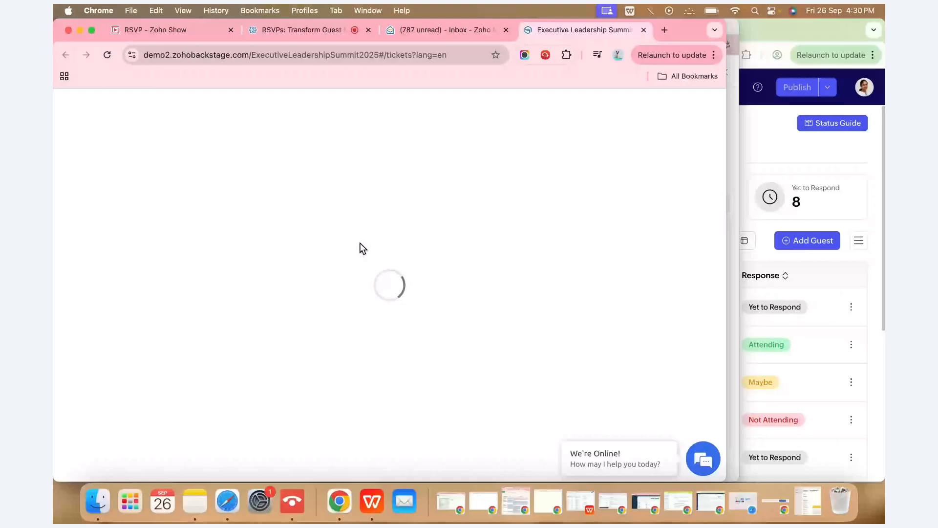
left_click(505, 30)
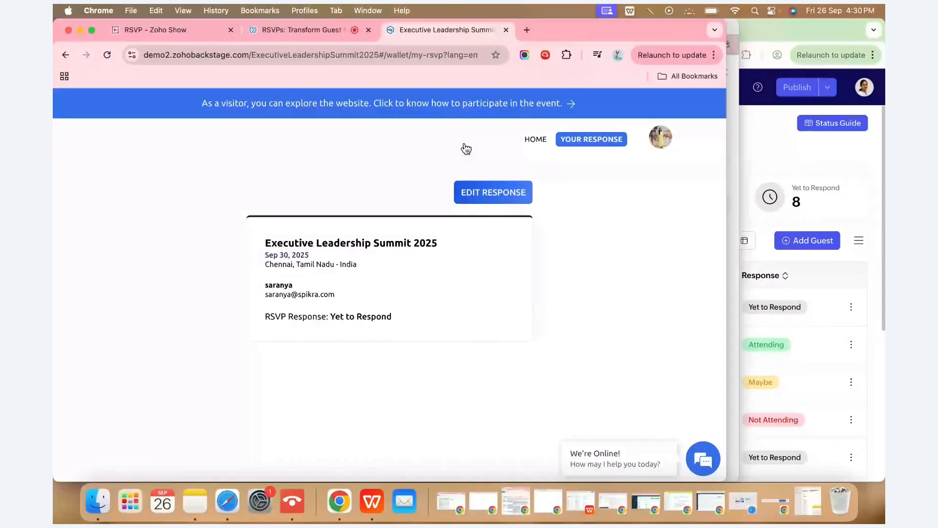
left_click(80, 31)
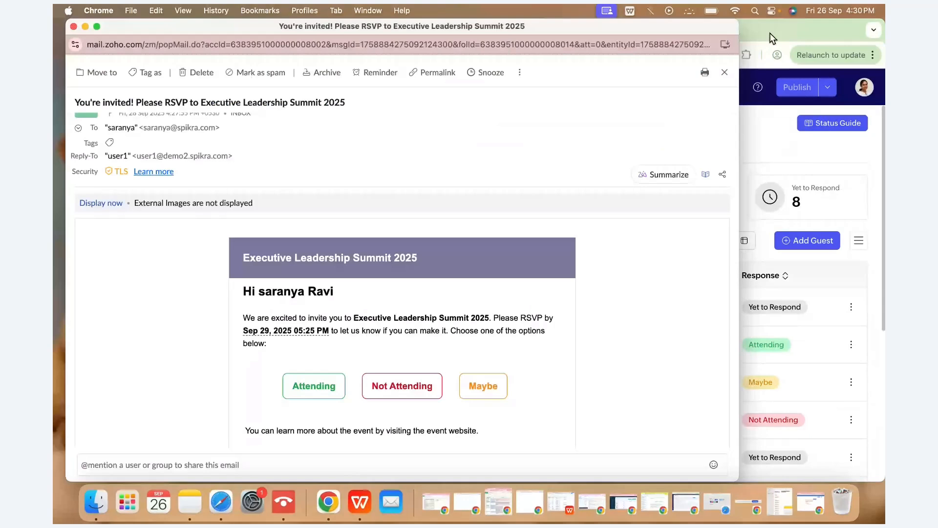
left_click(770, 33)
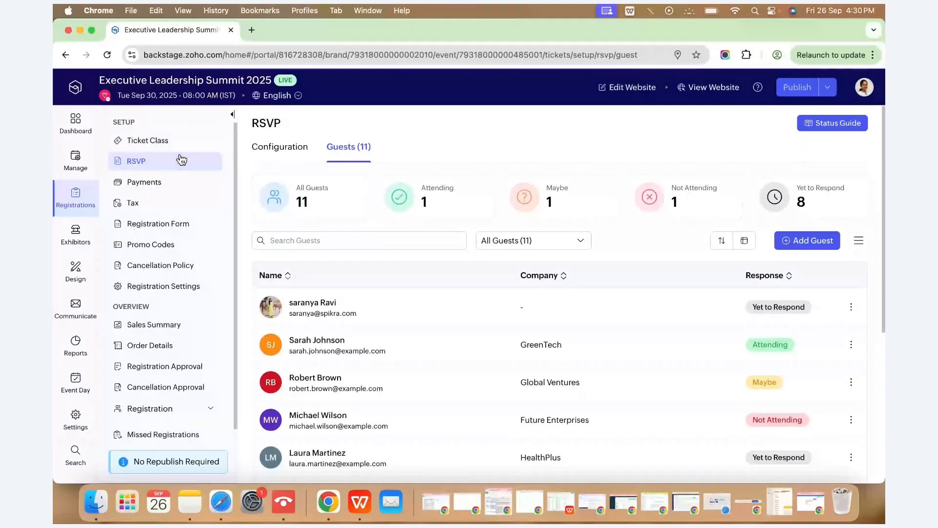
Open the event's Automated Emails list under Communicate to see the RSVP Invite and Response Update emails.
scroll(440, 318, "down", 1)
scroll(438, 318, "up", 1)
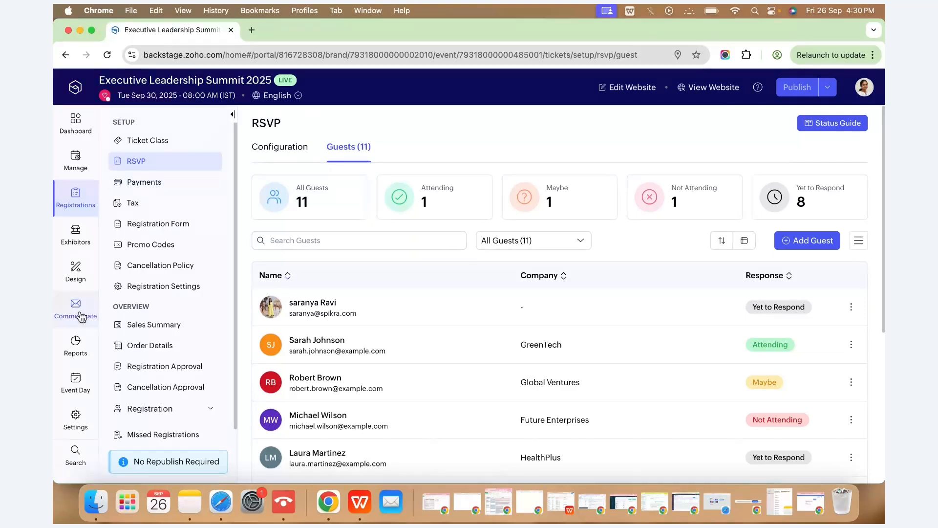
left_click(81, 316)
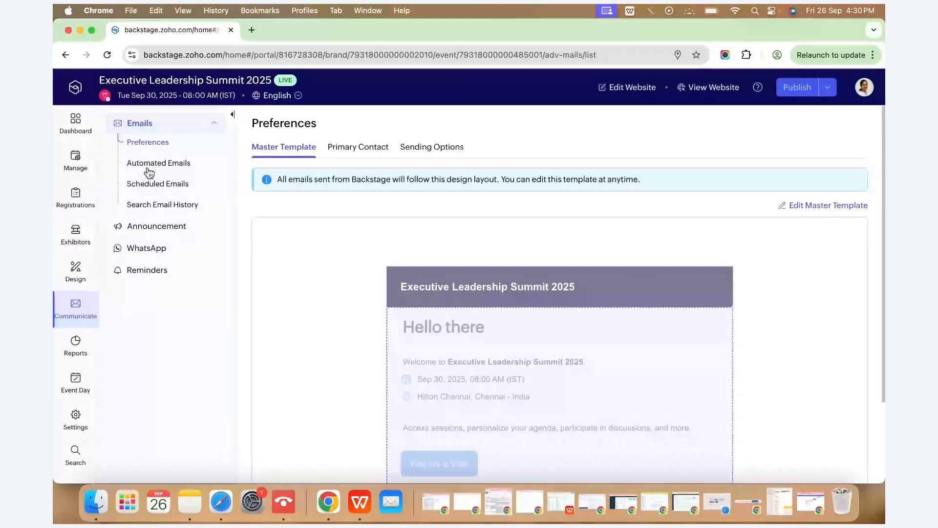
left_click(149, 173)
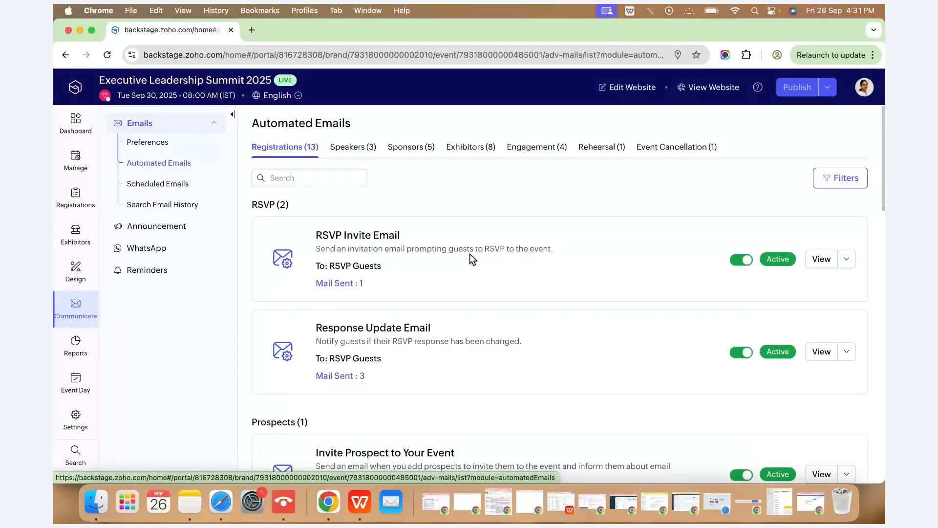
Send a test copy of the RSVP Invite Email from its editor, then close the editor.
left_click(819, 260)
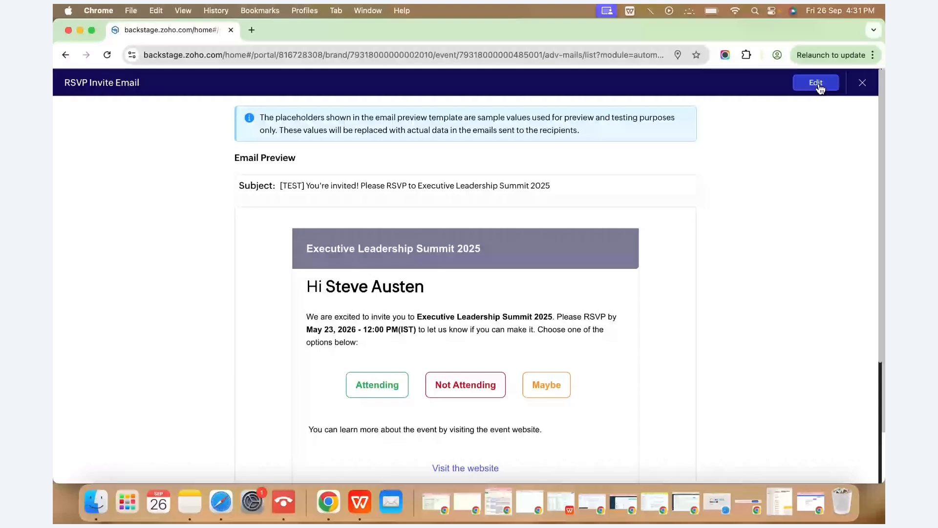
left_click(817, 83)
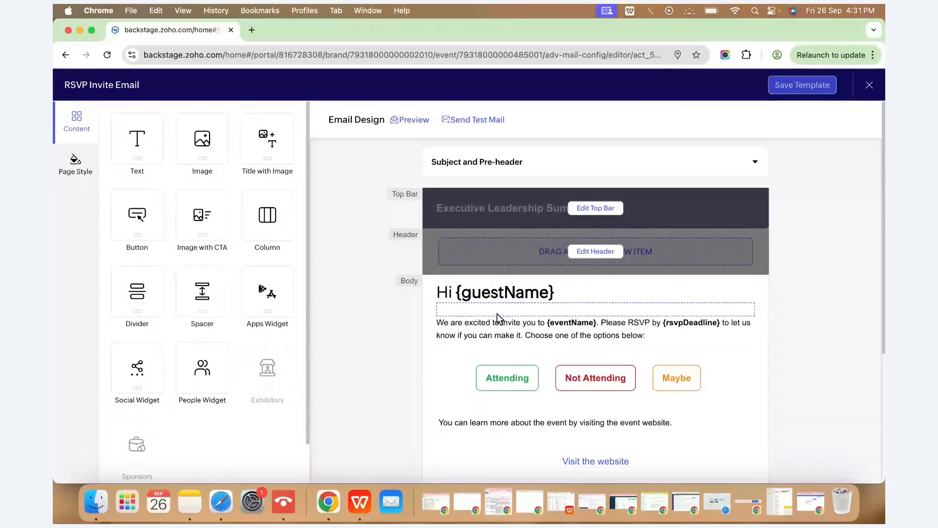
scroll(474, 382, "down", 5)
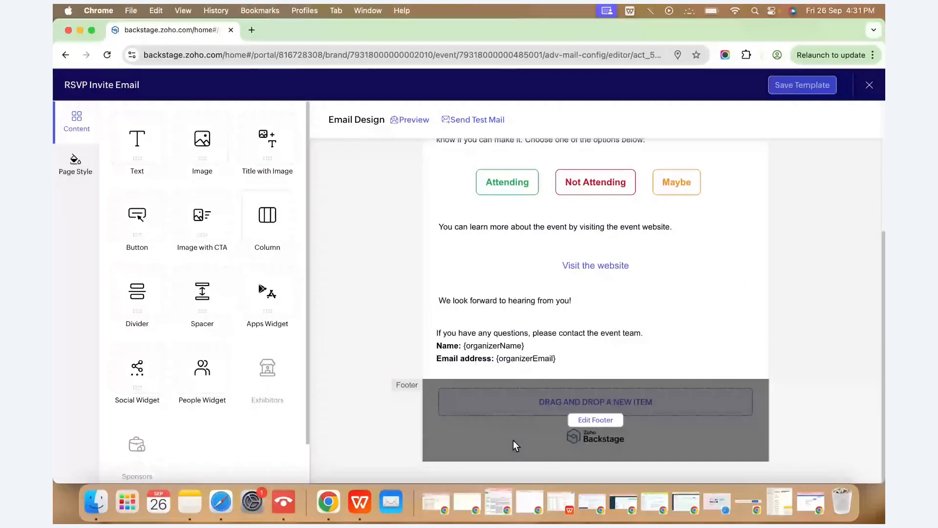
scroll(513, 440, "up", 5)
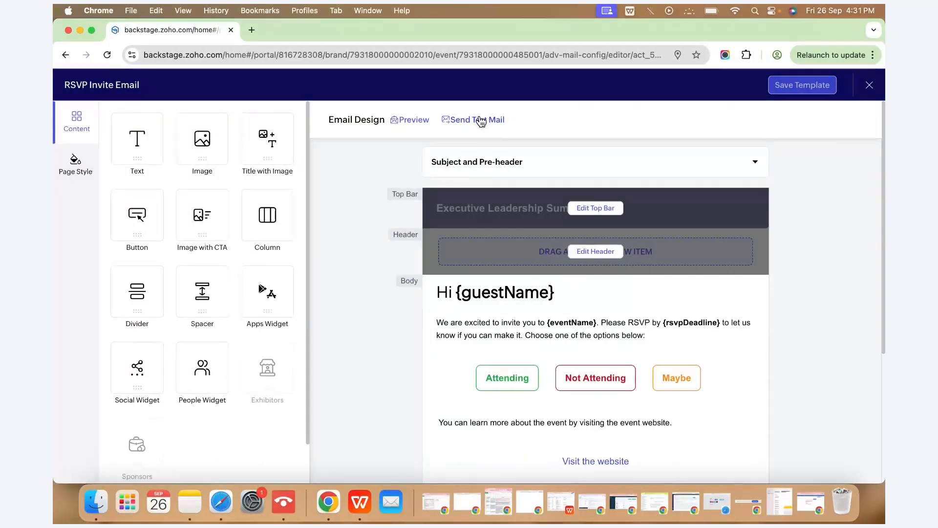
left_click(481, 122)
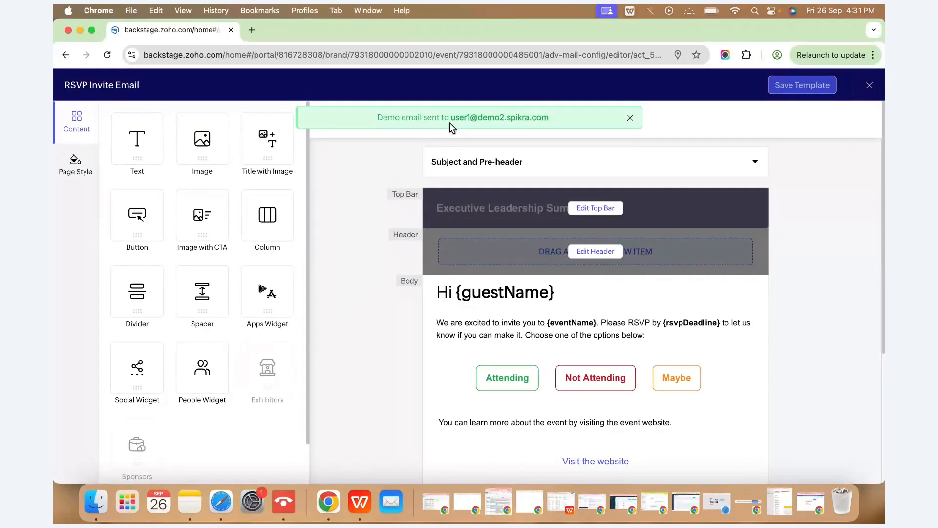
left_click(869, 85)
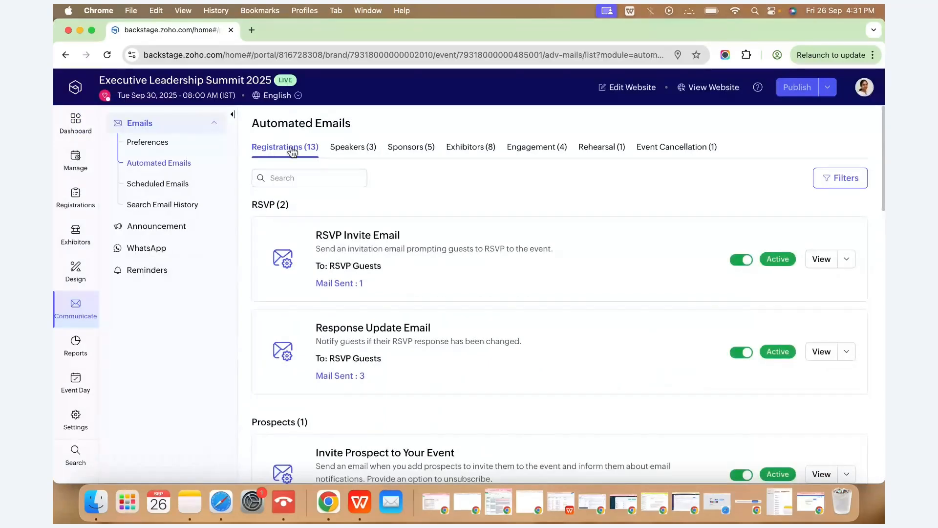
Browse the Speakers, Sponsors, Rehearsal and Event Cancellation emails, then go to the Design website overview.
left_click(347, 149)
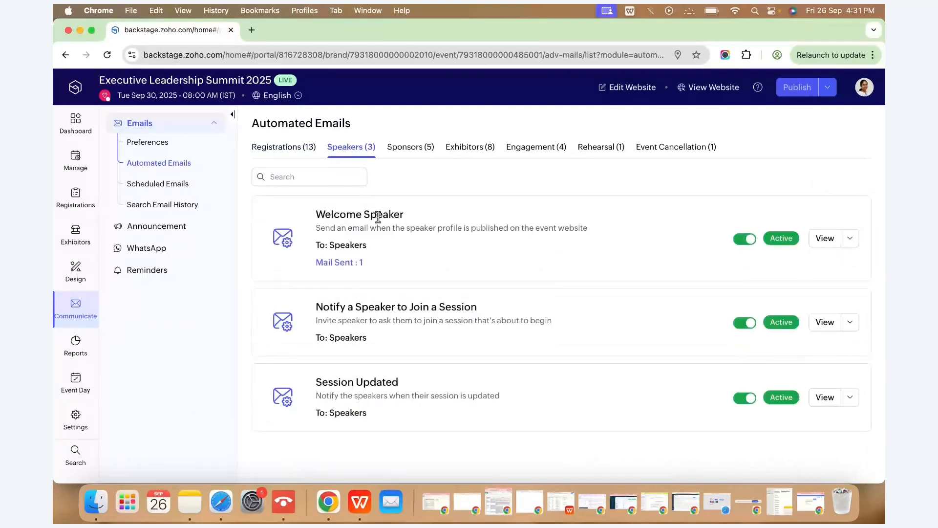
left_click(419, 159)
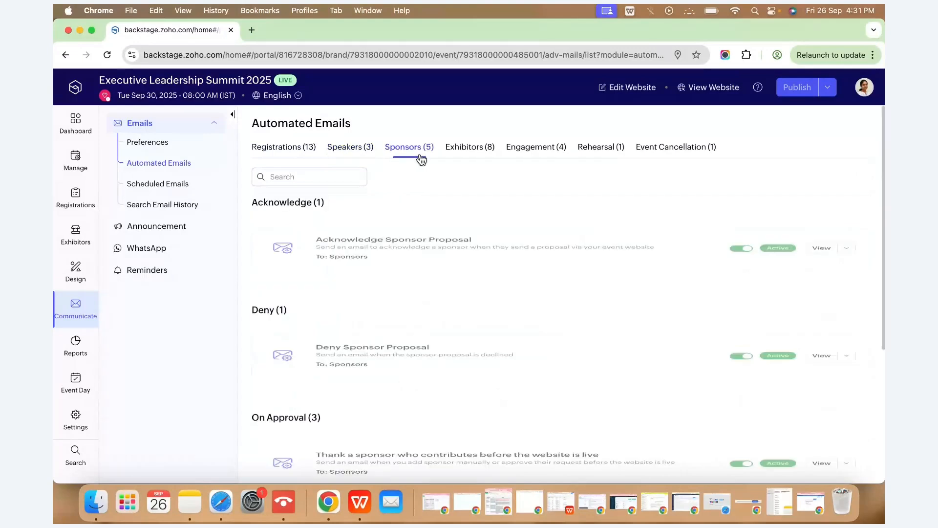
left_click(601, 147)
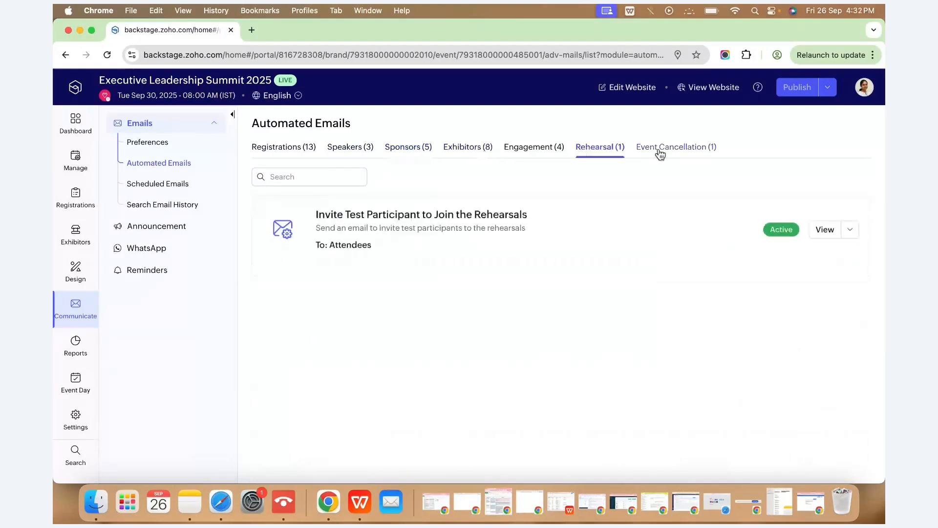
left_click(659, 148)
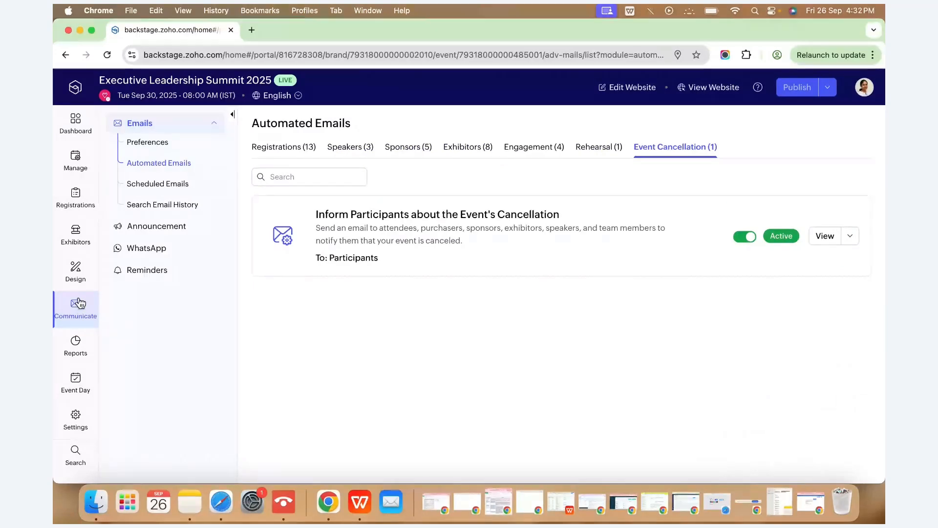
left_click(77, 273)
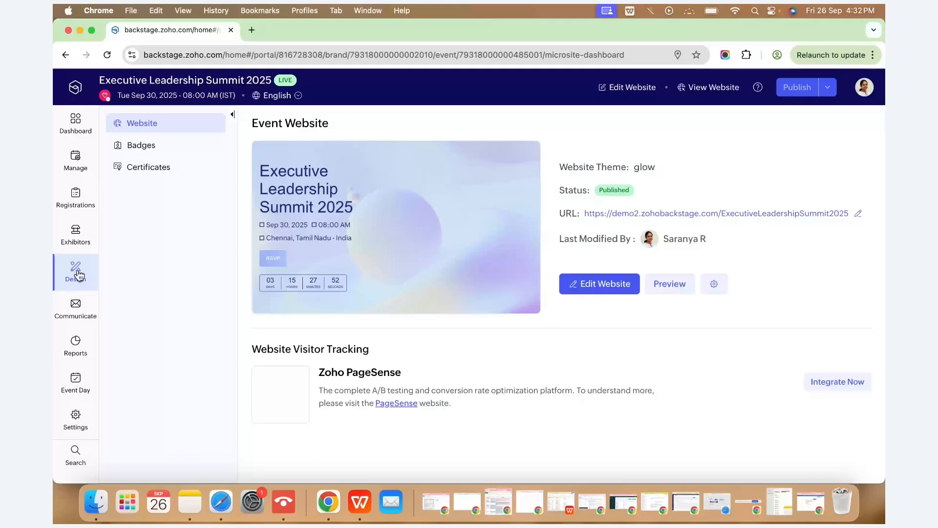
Open the website editor's navigation bar settings and its Navigation Links list.
left_click(602, 288)
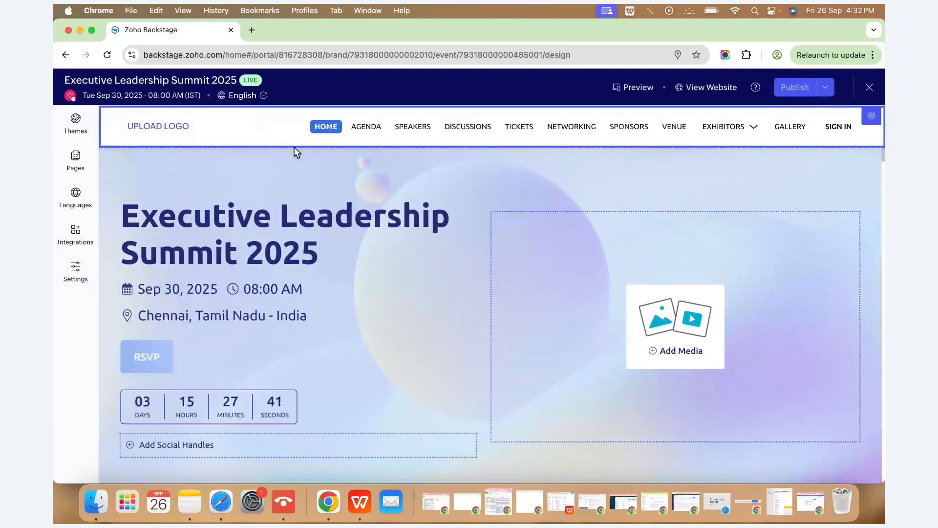
left_click(872, 118)
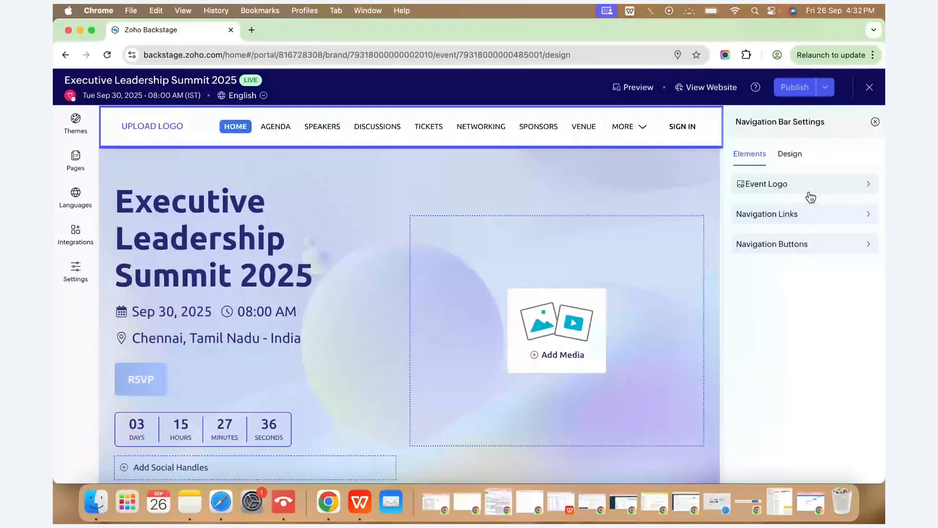
left_click(810, 186)
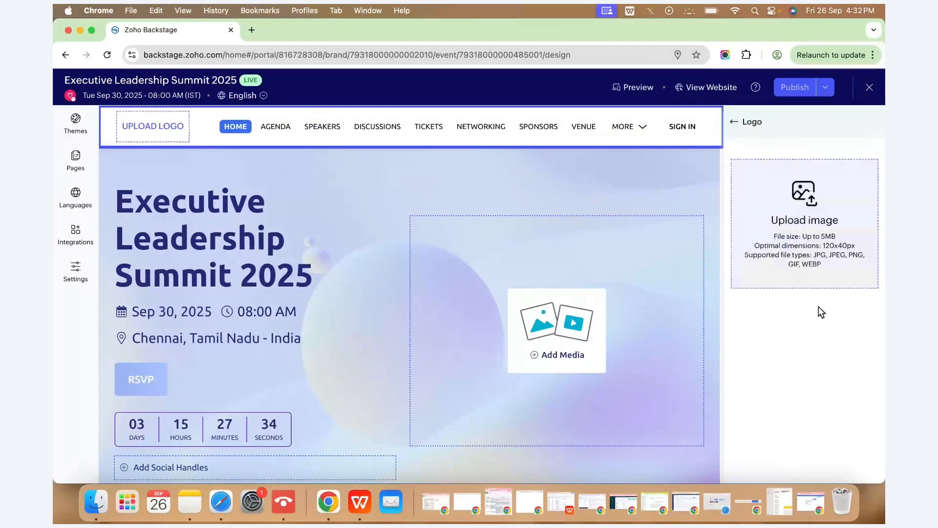
left_click(734, 122)
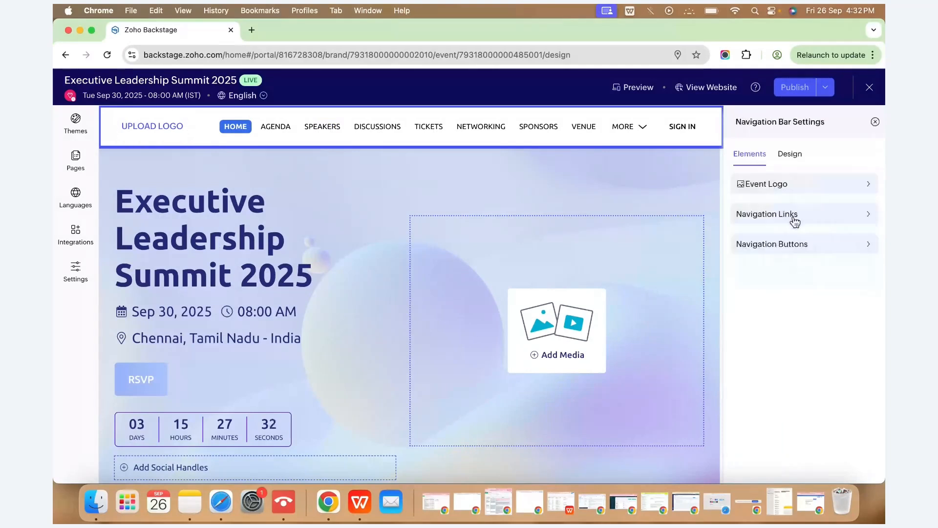
left_click(795, 220)
left_click(793, 218)
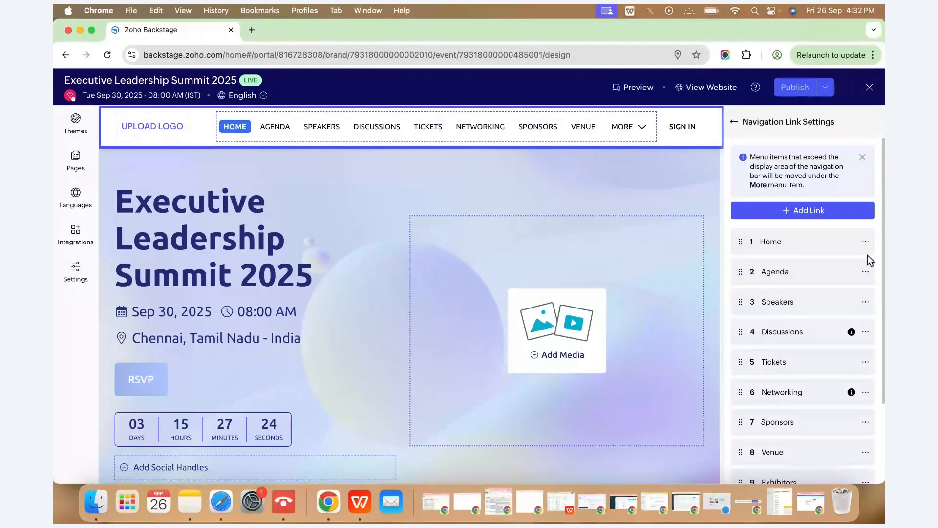
Hide the Sponsors, Exhibitors and Gallery links, then bring up the Navigation Buttons list.
mouse_move(846, 370)
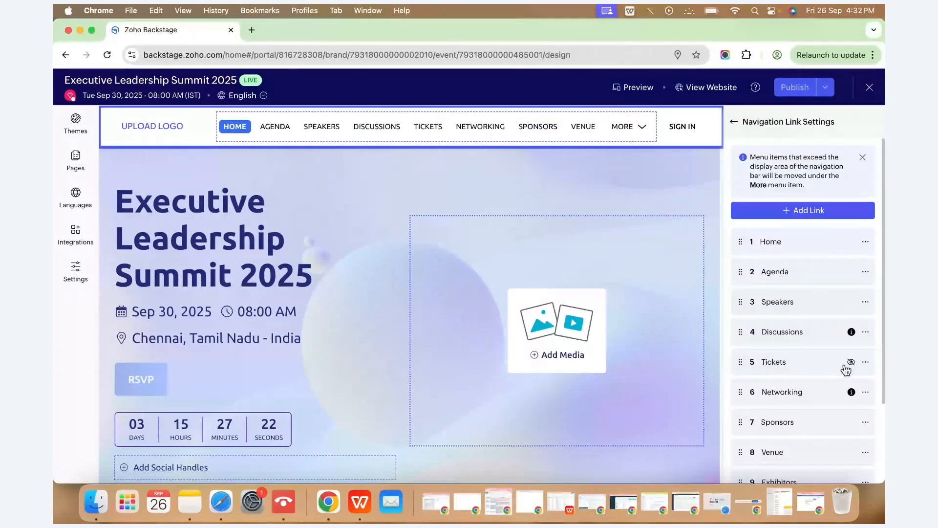
scroll(848, 372, "down", 2)
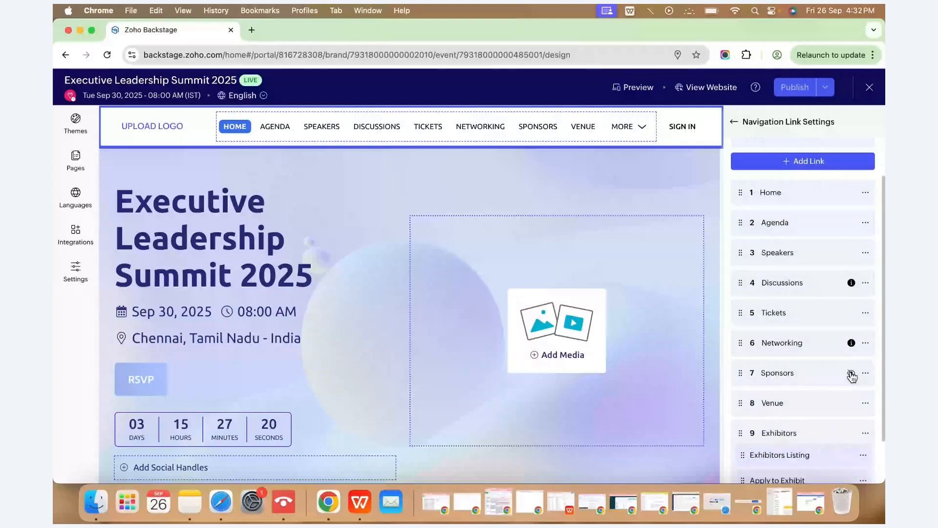
left_click(865, 373)
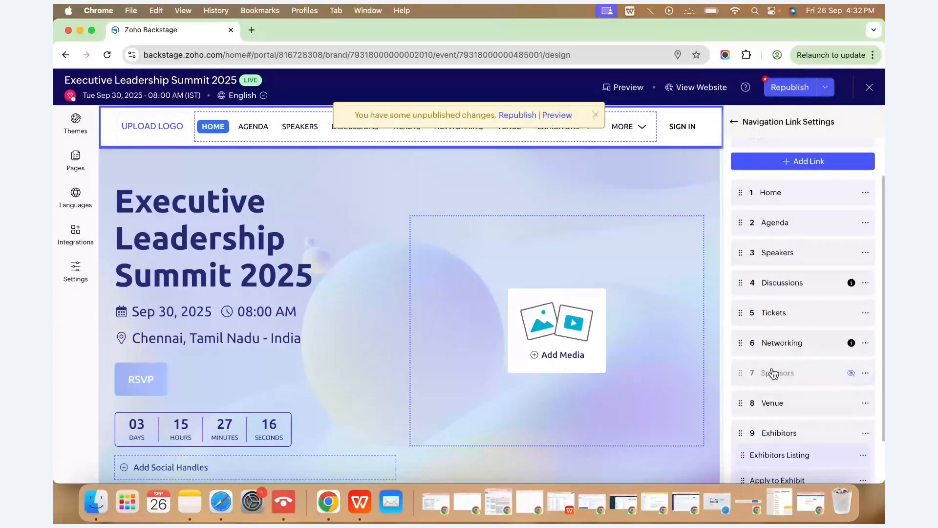
scroll(776, 375, "down", 1)
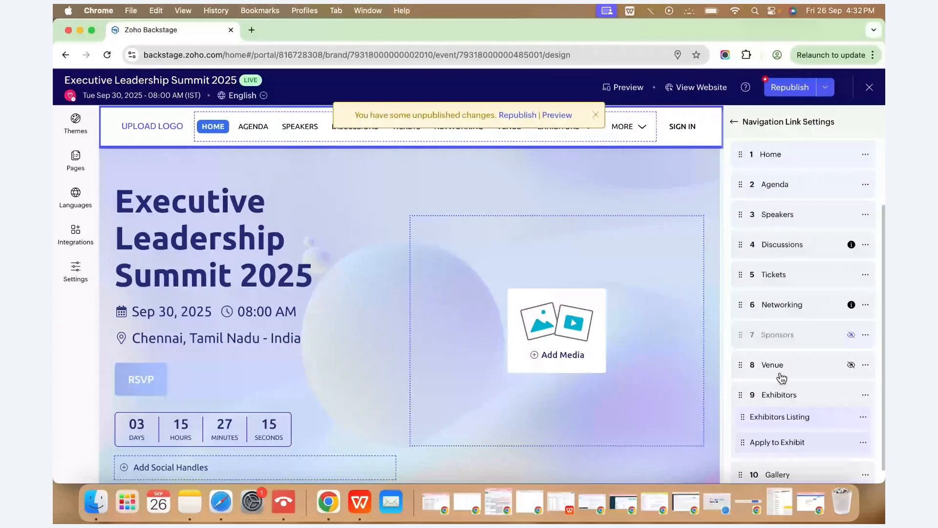
left_click(851, 394)
scroll(833, 397, "down", 1)
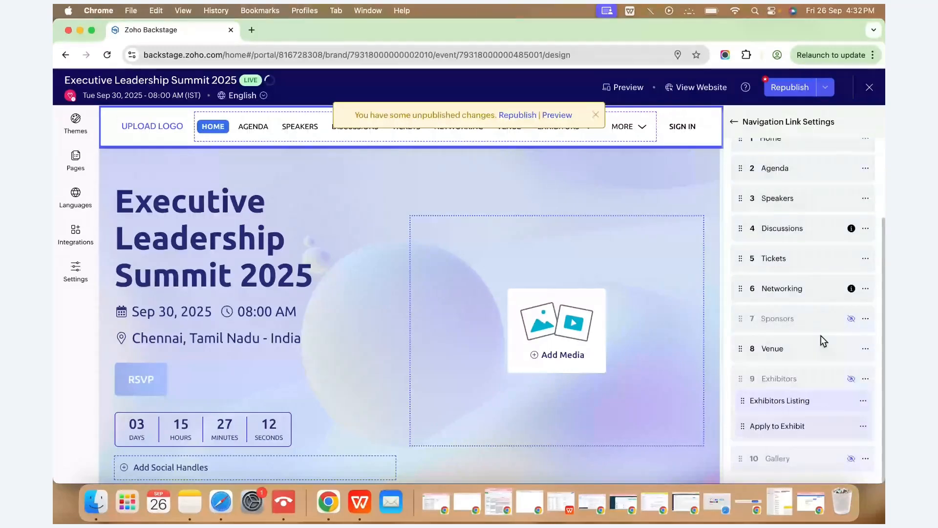
scroll(824, 340, "up", 3)
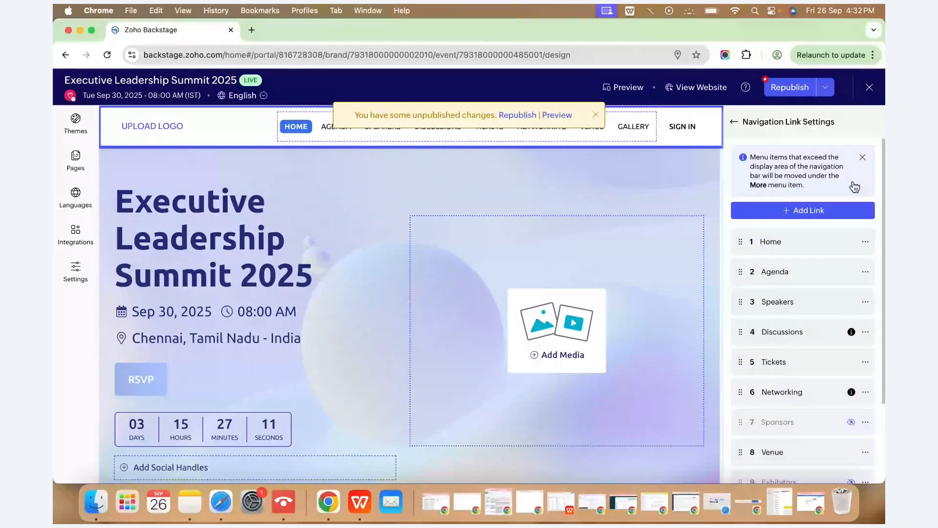
left_click(734, 122)
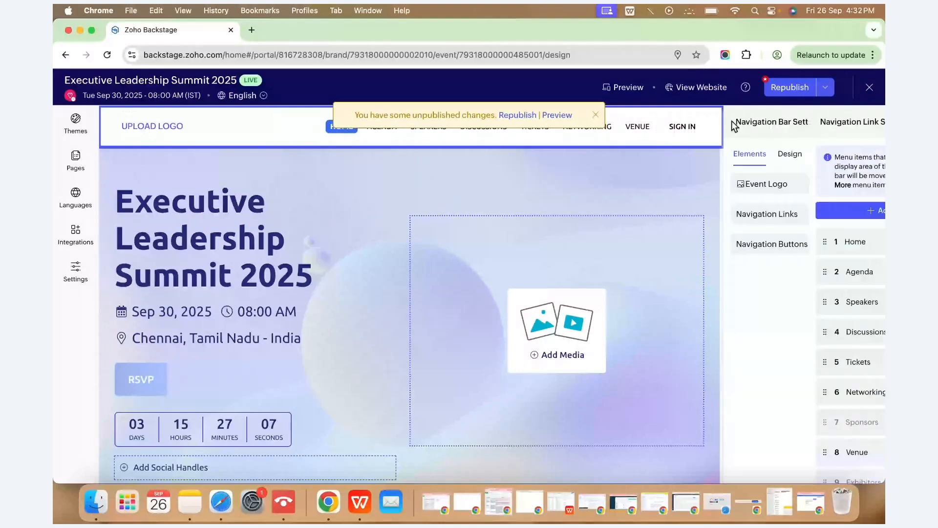
left_click(775, 244)
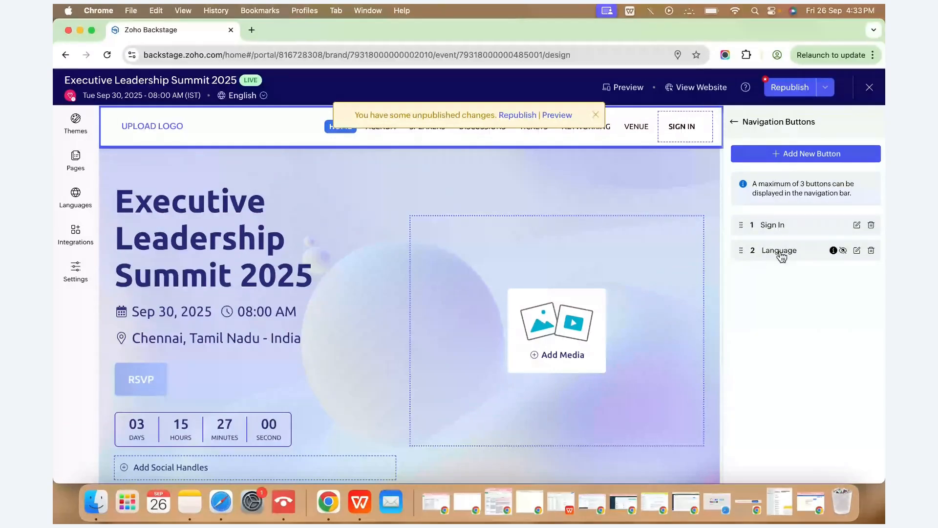
Browse navigation bar layouts and active link styles without changing either, then close the settings.
left_click(735, 122)
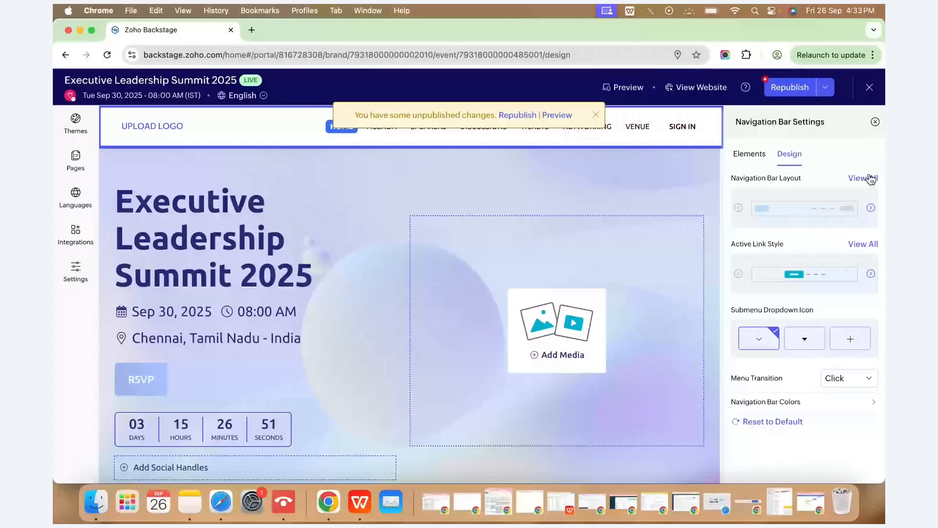
left_click(869, 179)
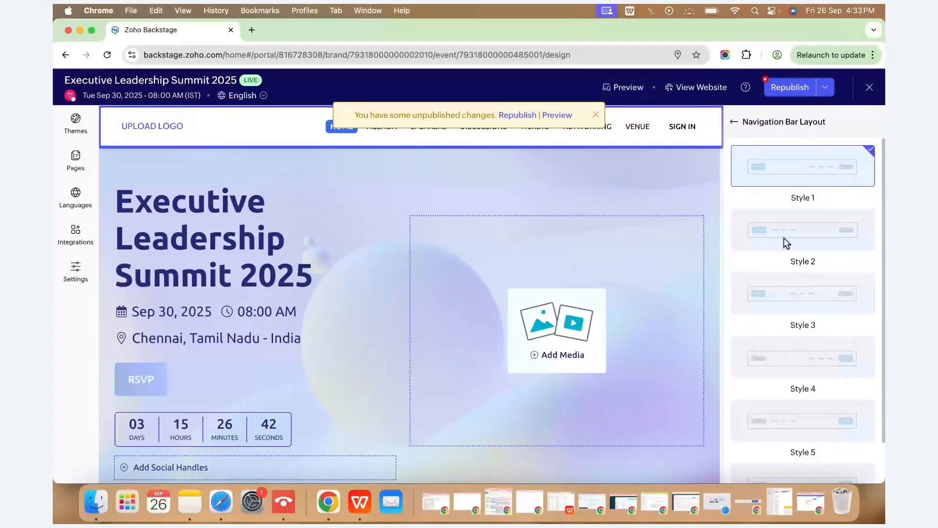
left_click(735, 122)
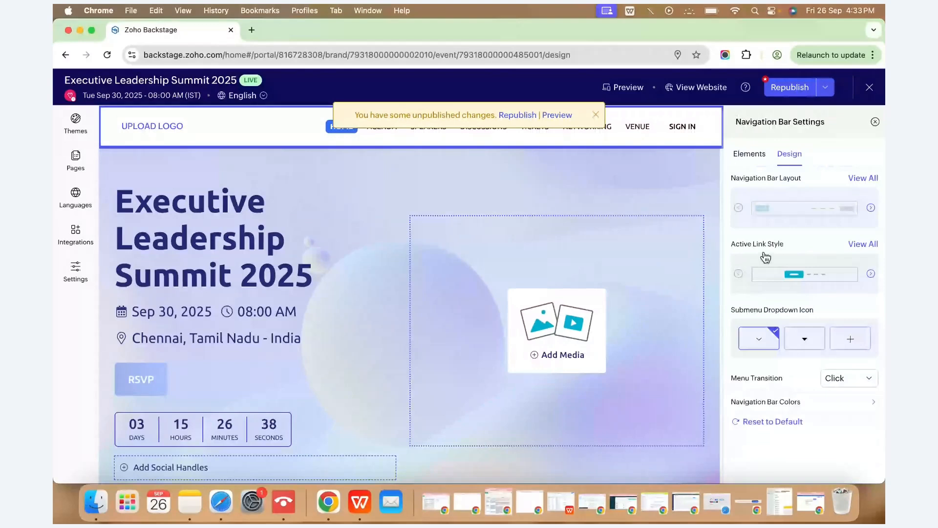
left_click(864, 244)
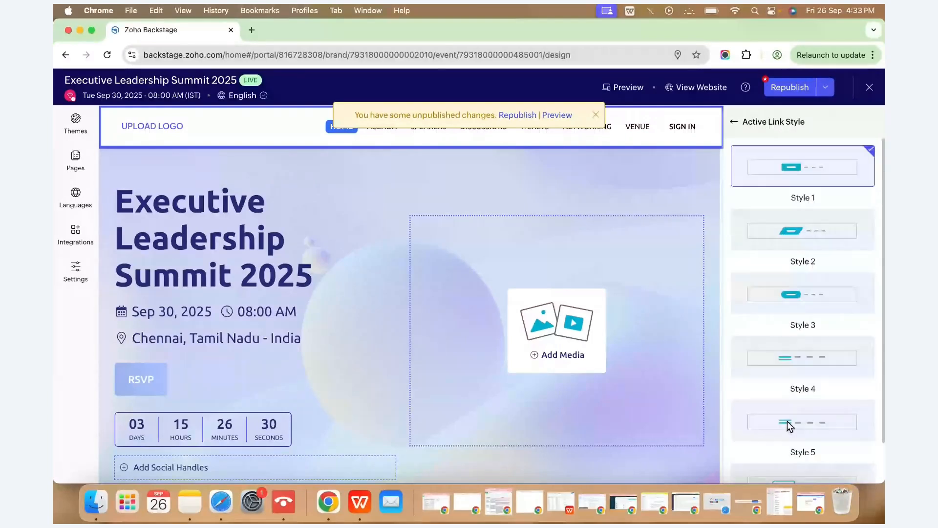
left_click(733, 169)
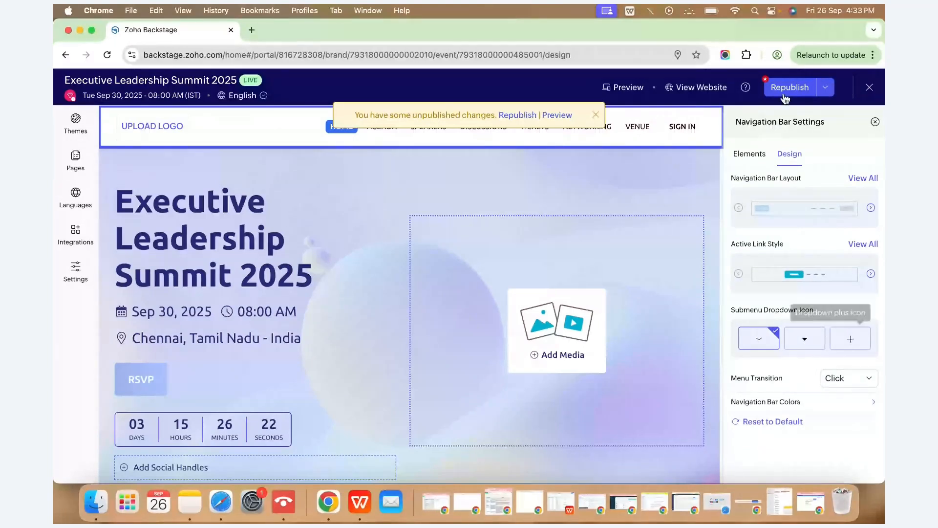
mouse_move(799, 104)
left_click(875, 122)
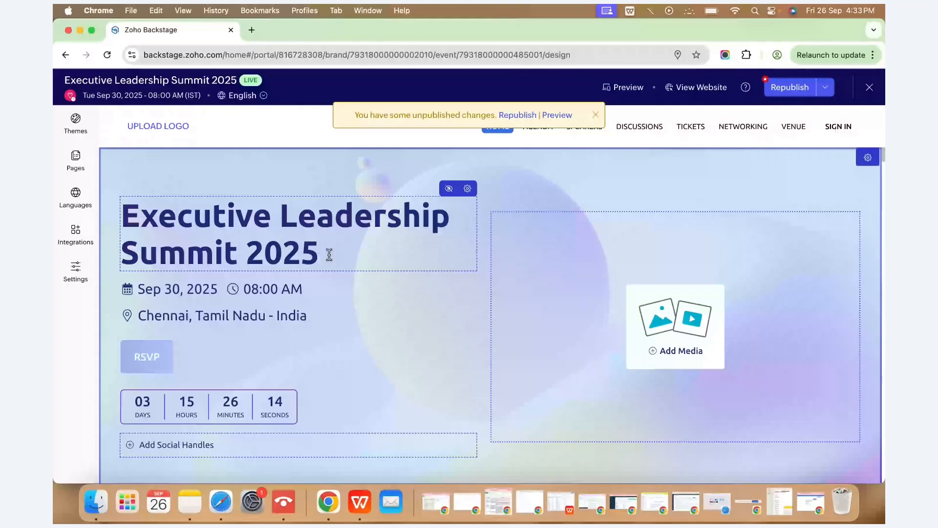
Show the 08:00 AM time beside the hero date, set the widget to Medium, and close the panel.
left_click(233, 292)
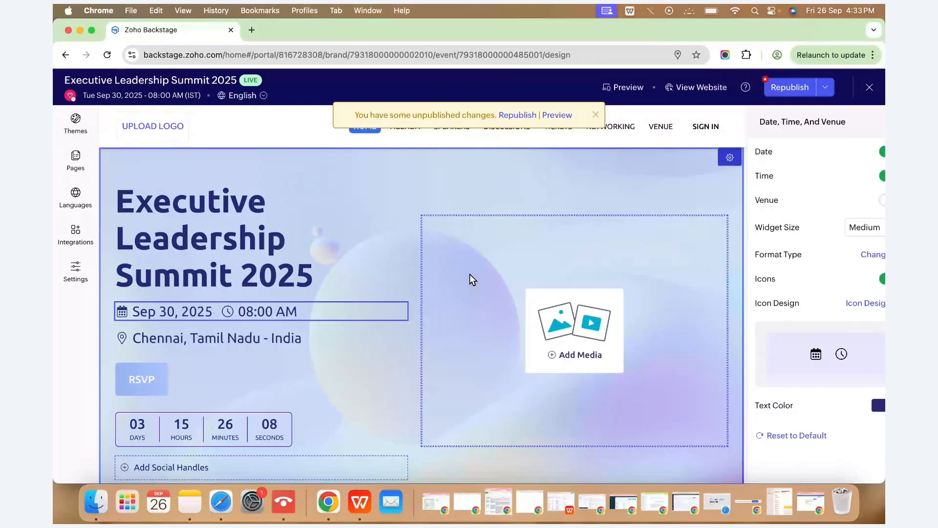
left_click(840, 244)
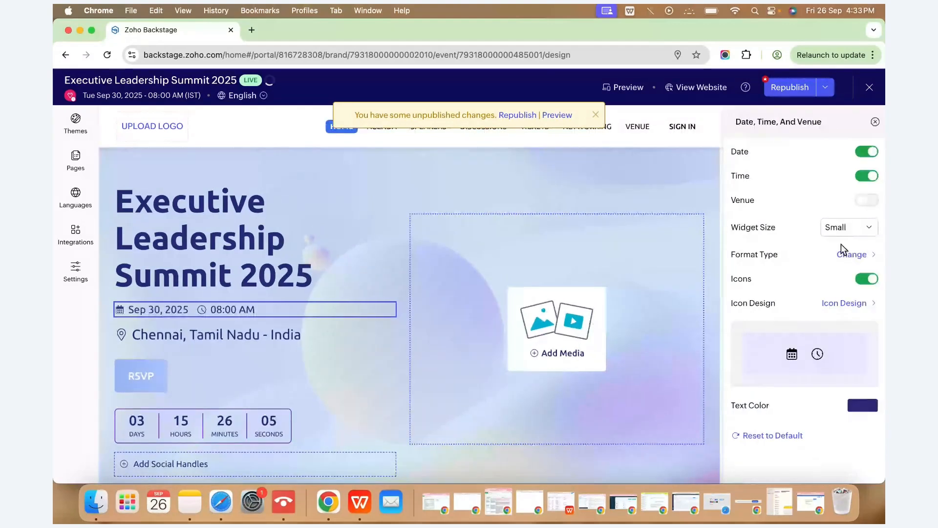
left_click(860, 228)
left_click(850, 286)
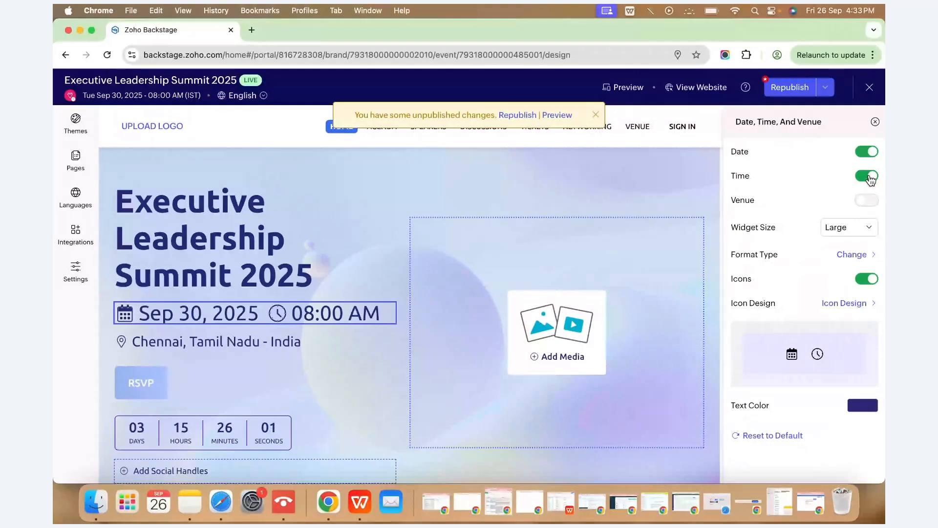
left_click(868, 180)
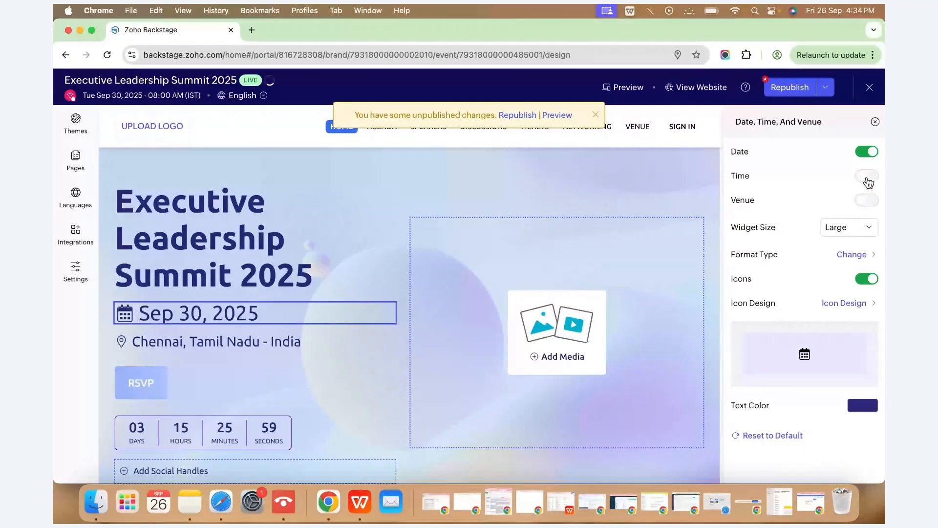
left_click(868, 179)
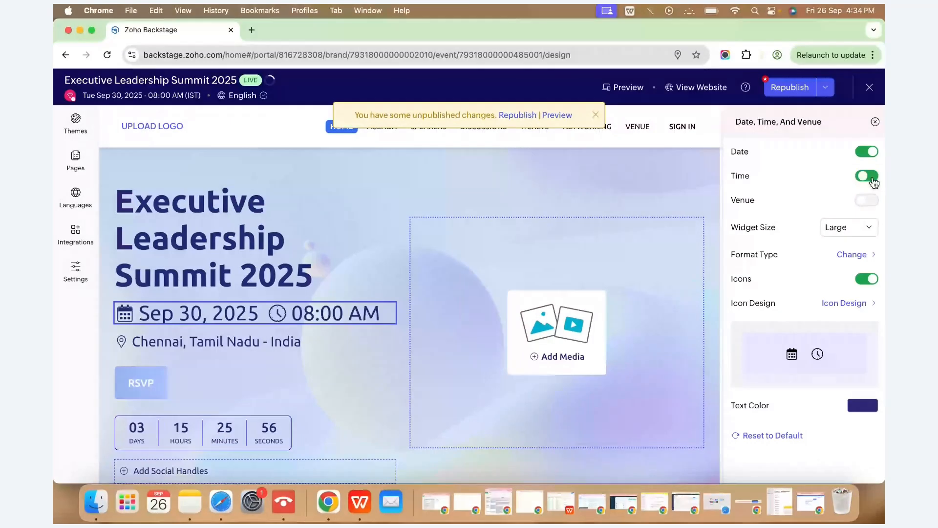
left_click(842, 270)
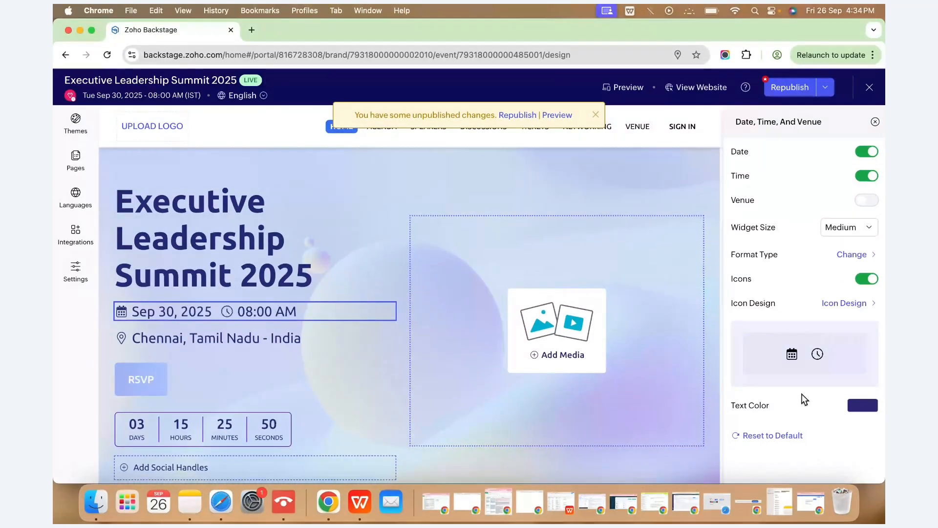
left_click(596, 114)
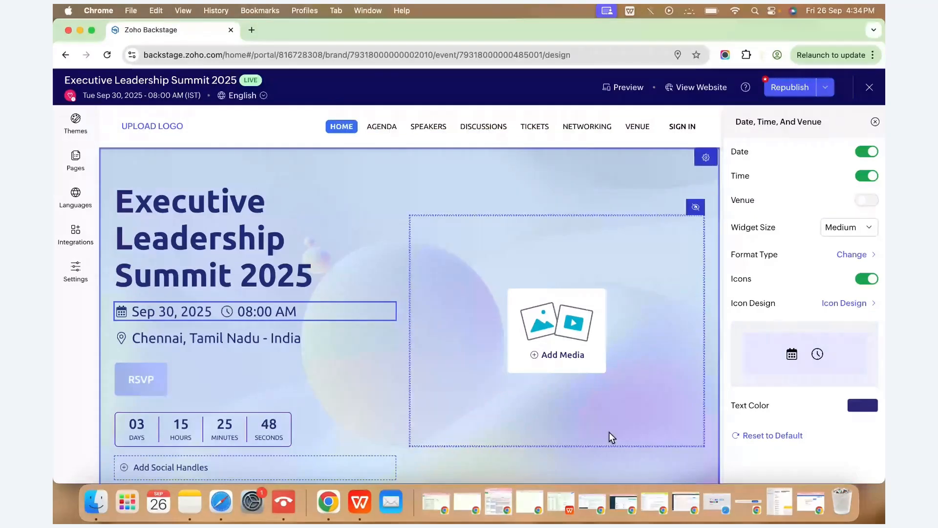
left_click(875, 122)
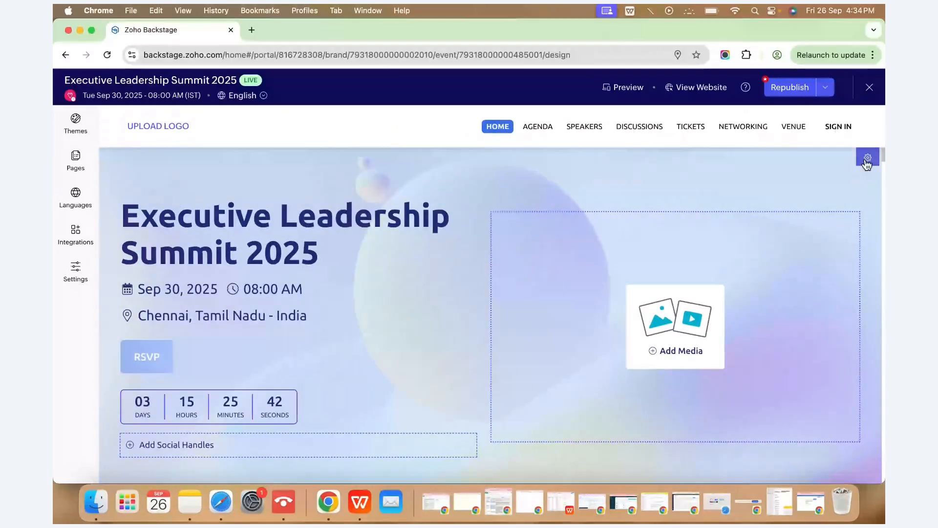
Add an empty Slide-2 to the hero slider and close the slider settings.
left_click(867, 158)
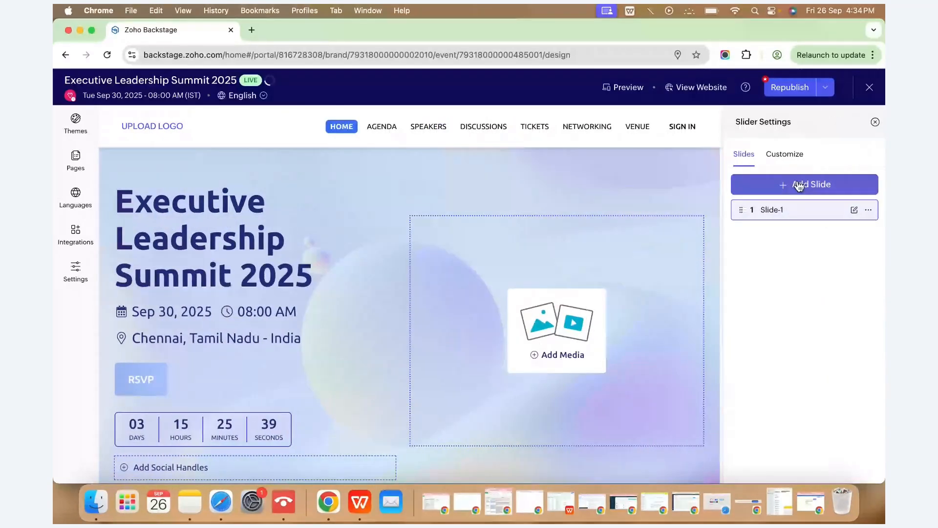
left_click(799, 186)
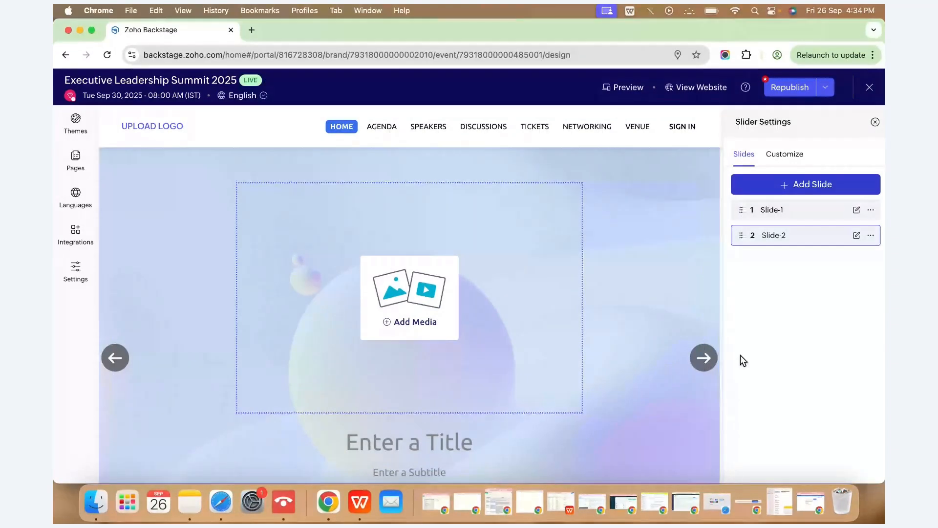
left_click(876, 122)
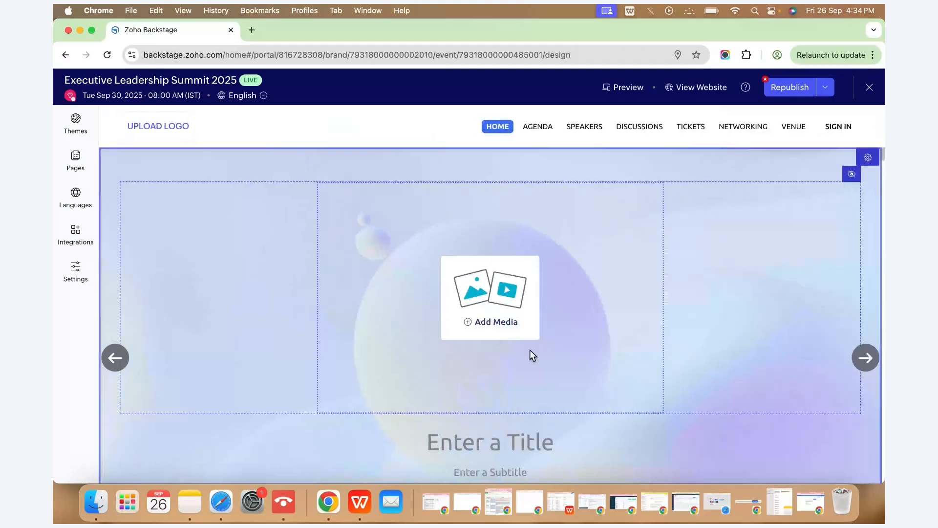
Scroll down the home page to review it through the Venue map.
scroll(529, 349, "down", 2)
scroll(530, 350, "down", 7)
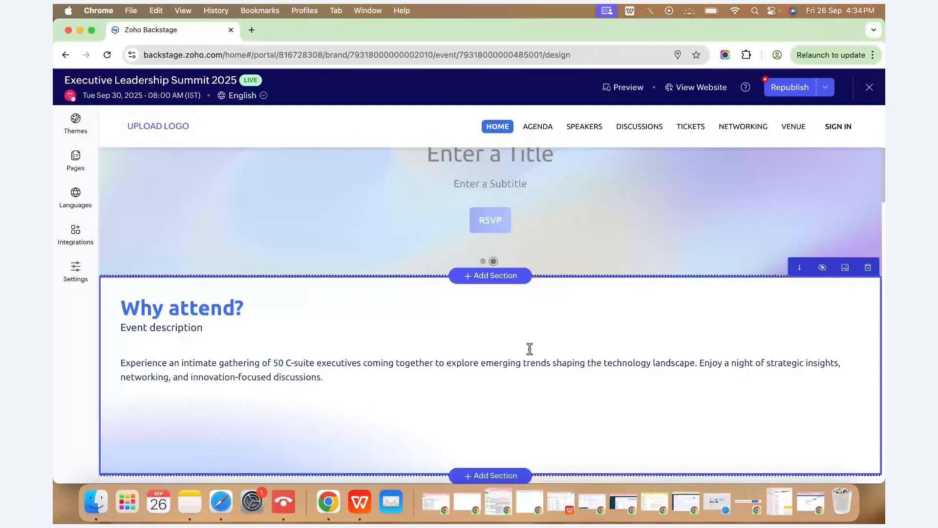
scroll(530, 348, "down", 3)
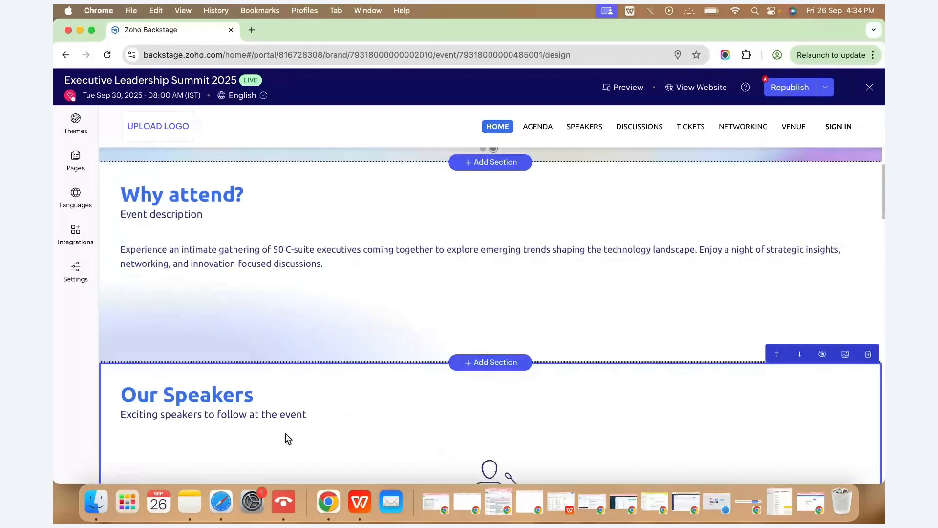
scroll(285, 433, "down", 7)
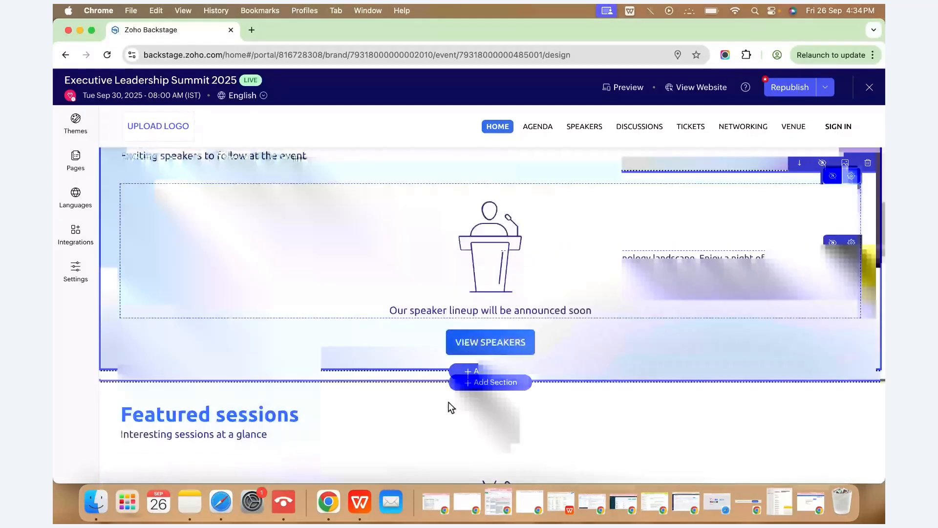
scroll(451, 407, "down", 15)
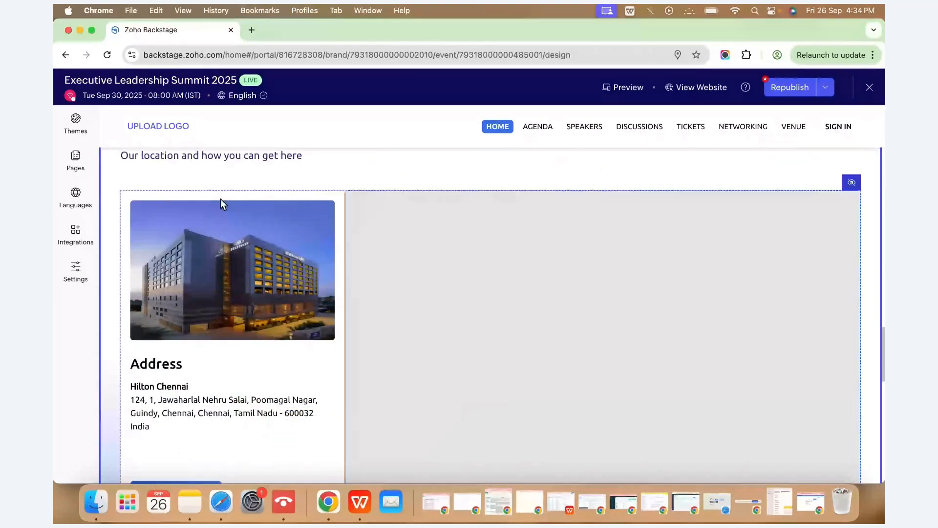
scroll(559, 335, "down", 2)
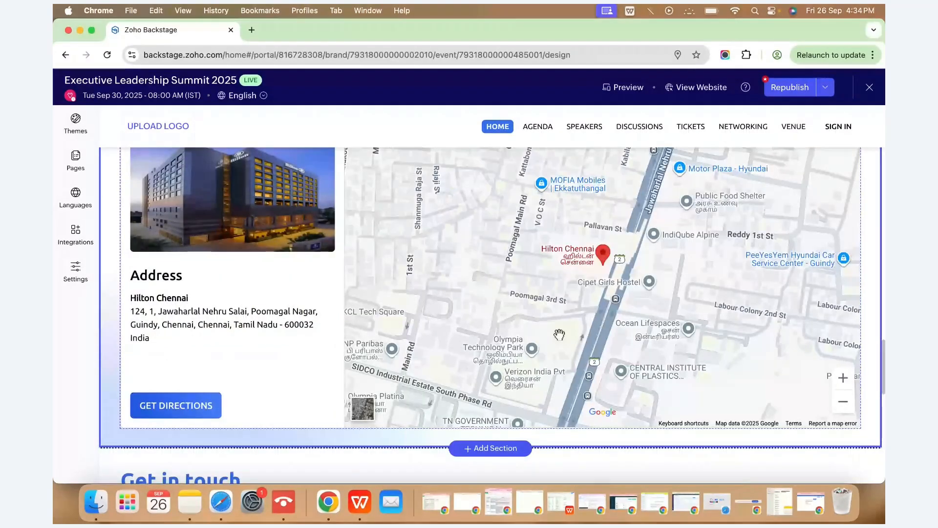
Hide the Speakers page from the event website in the Pages list.
left_click(78, 161)
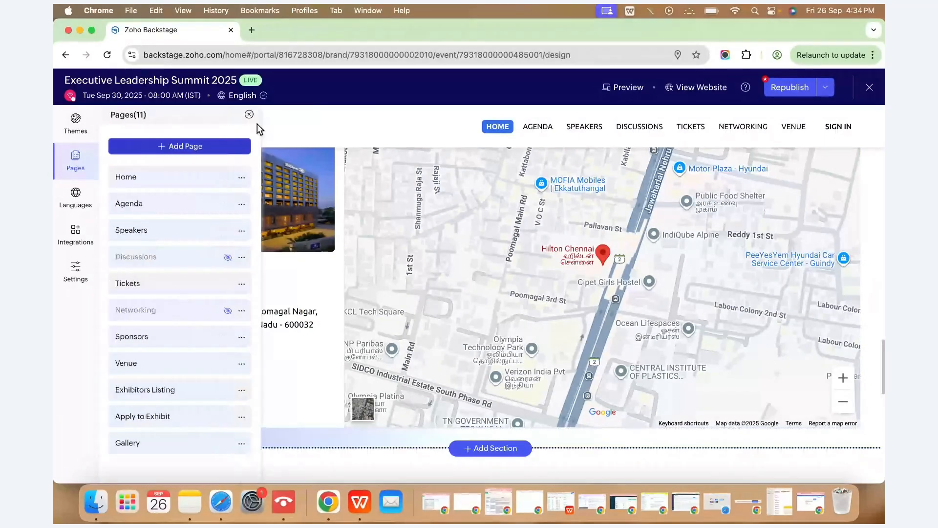
mouse_move(230, 236)
left_click(228, 231)
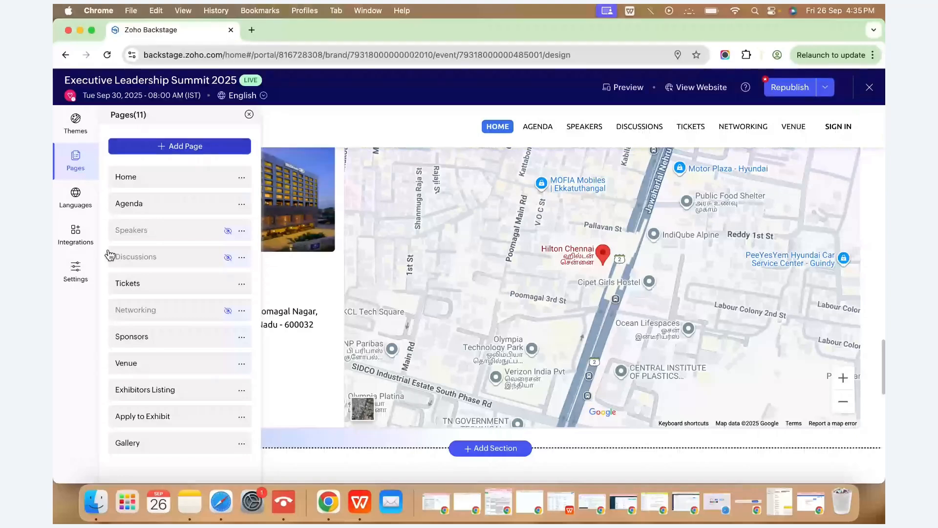
Check the Add Language options, then move on to the website's Integrations panel.
left_click(76, 197)
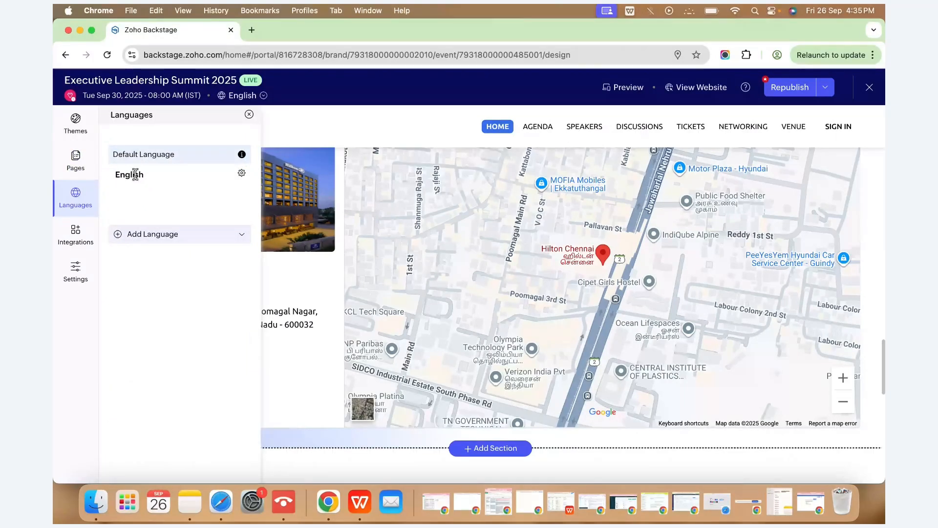
left_click(156, 239)
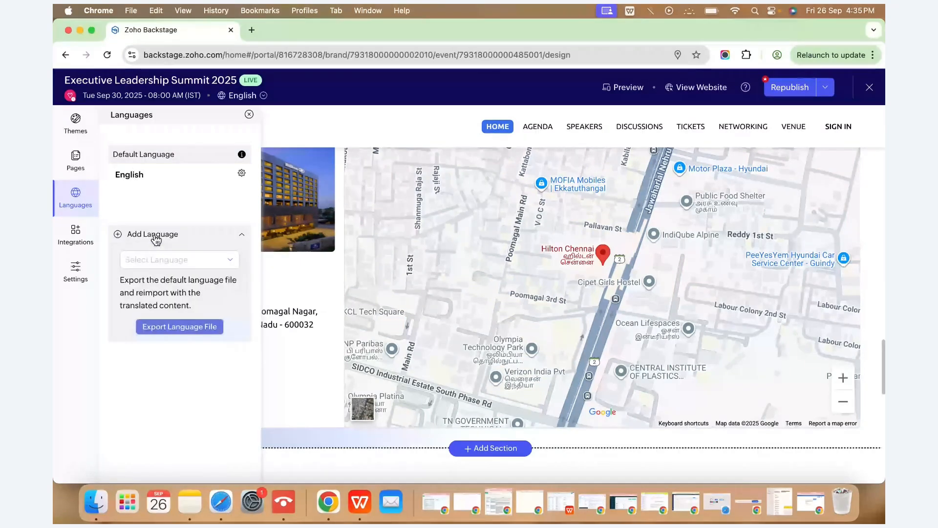
left_click(184, 258)
left_click(75, 235)
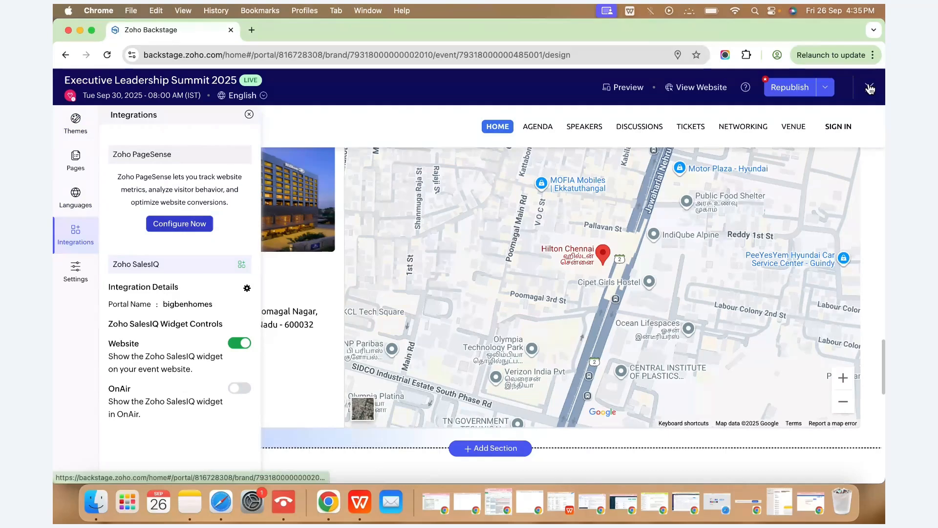
Republish the website, exit the editor, and go to the Registrations Ticket Class page.
left_click(779, 88)
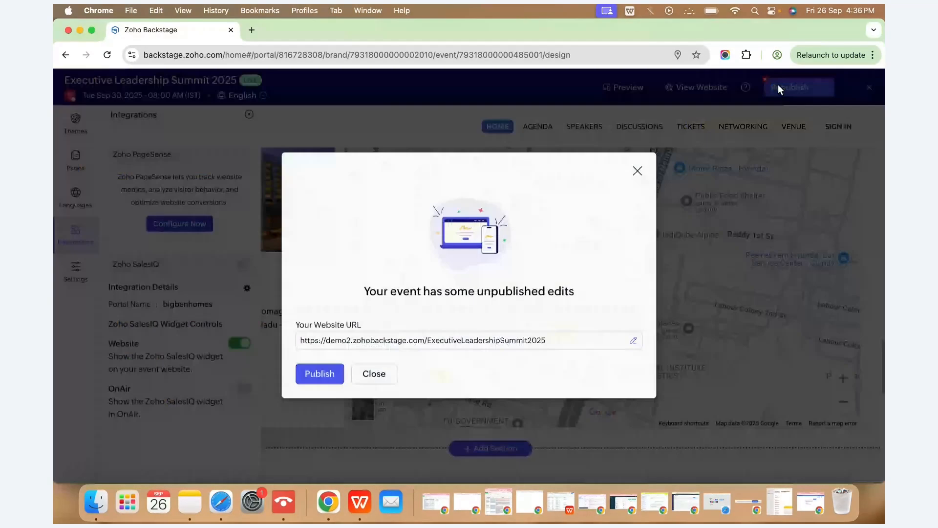
left_click(313, 378)
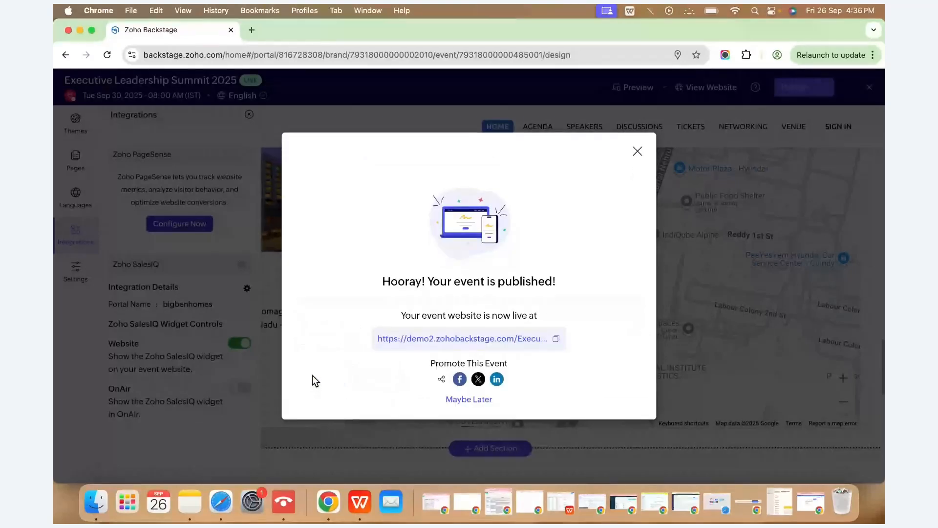
left_click(638, 151)
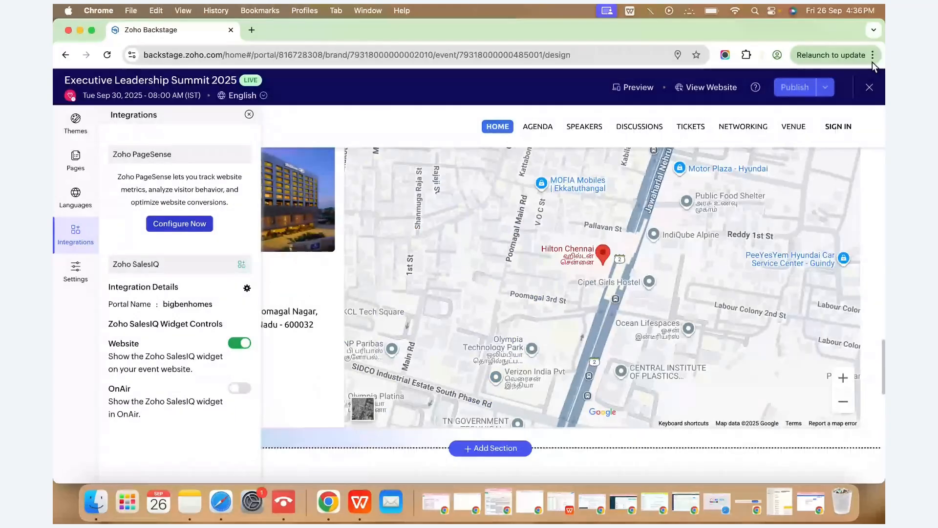
left_click(870, 87)
left_click(76, 197)
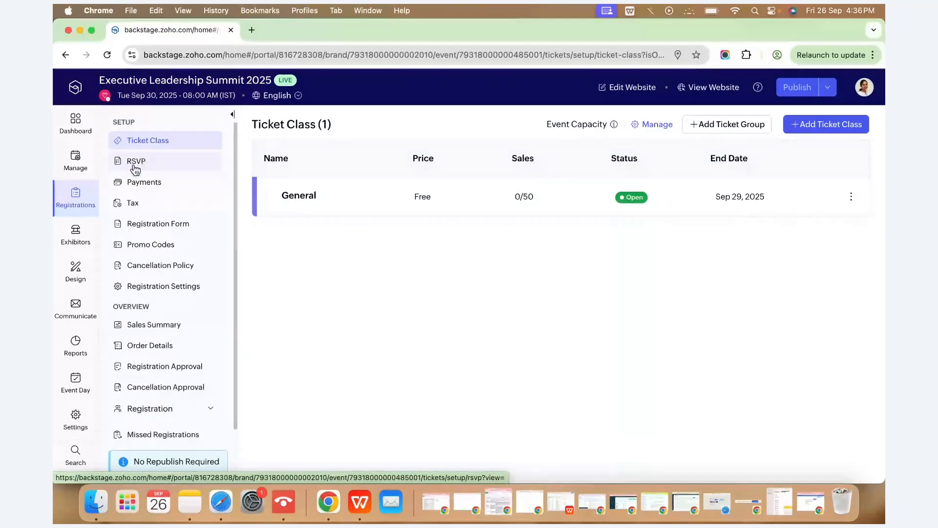
Open the RSVP Guests list showing the 11 guests and their responses.
left_click(75, 308)
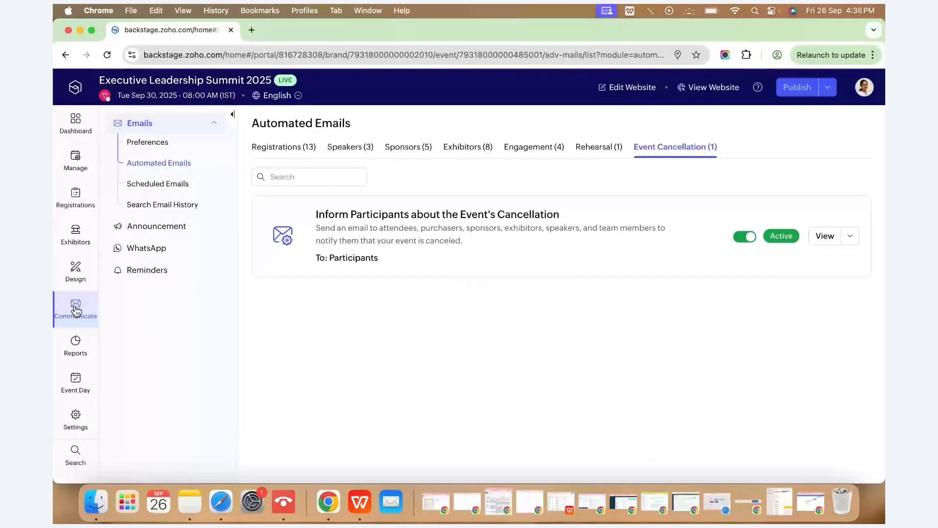
left_click(75, 159)
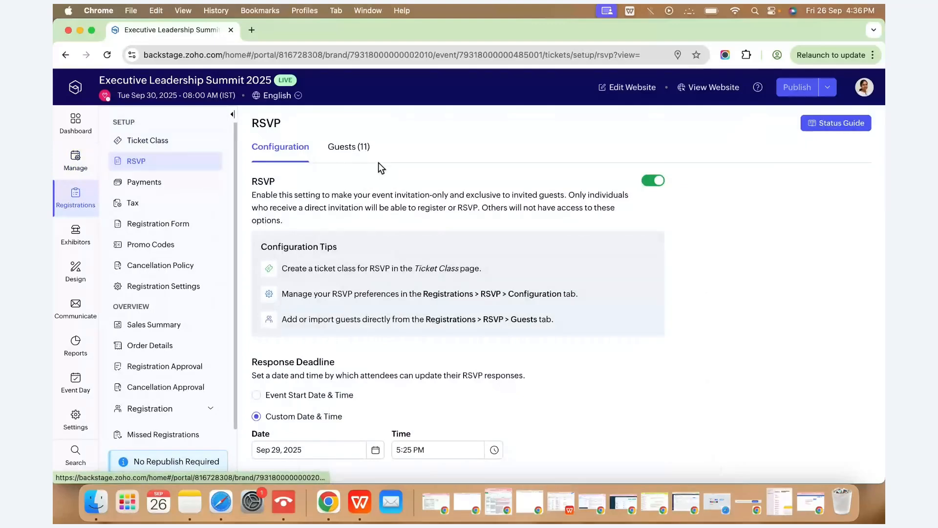
left_click(361, 149)
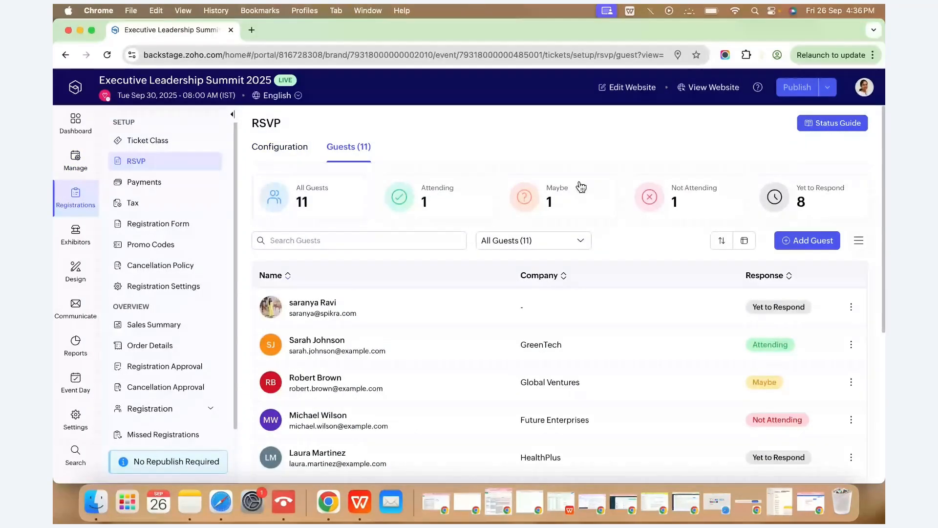
Reveal the invitation email, restore the RSVP window, and advance to the Benefits of Using RSVP slide.
left_click_drag(54, 164, 284, 164)
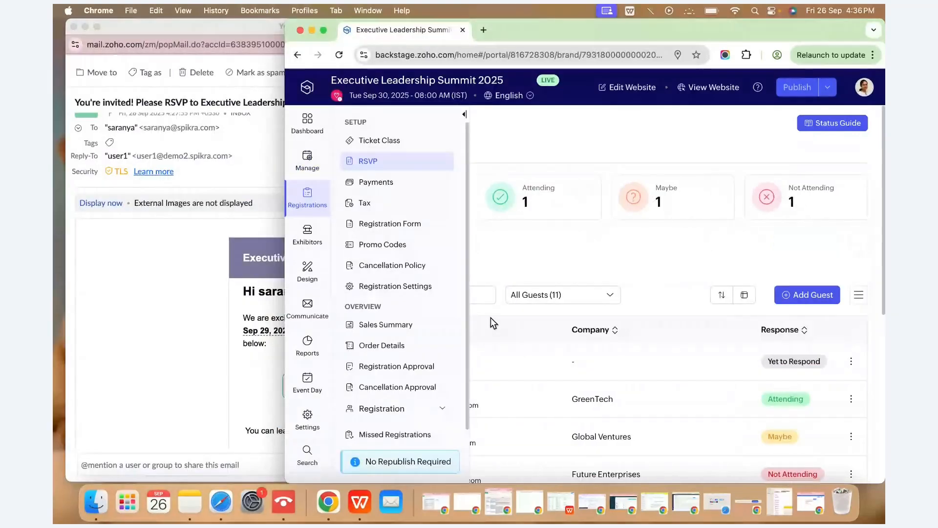
left_click(602, 486)
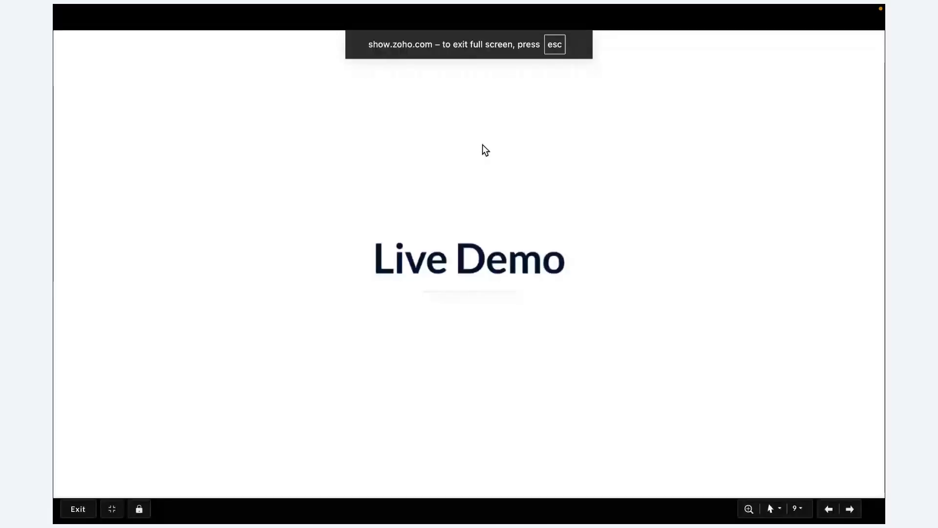
key("Right")
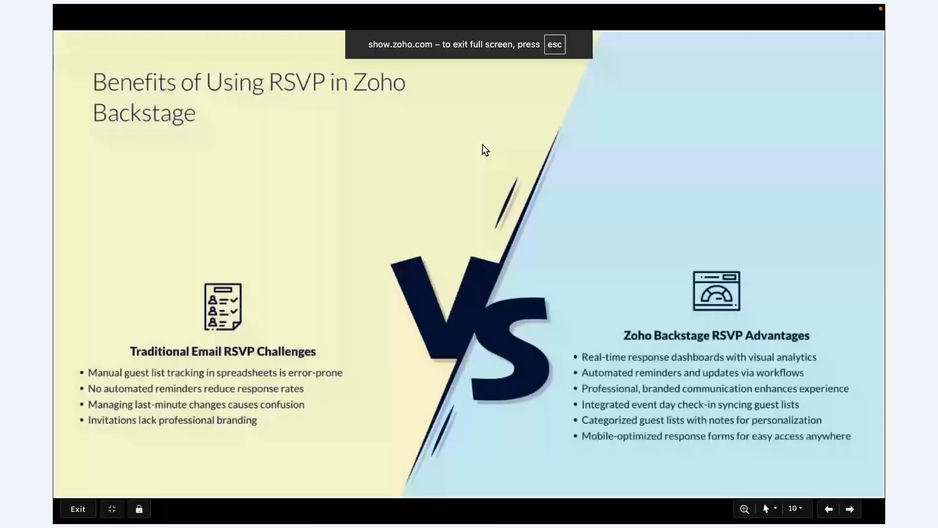